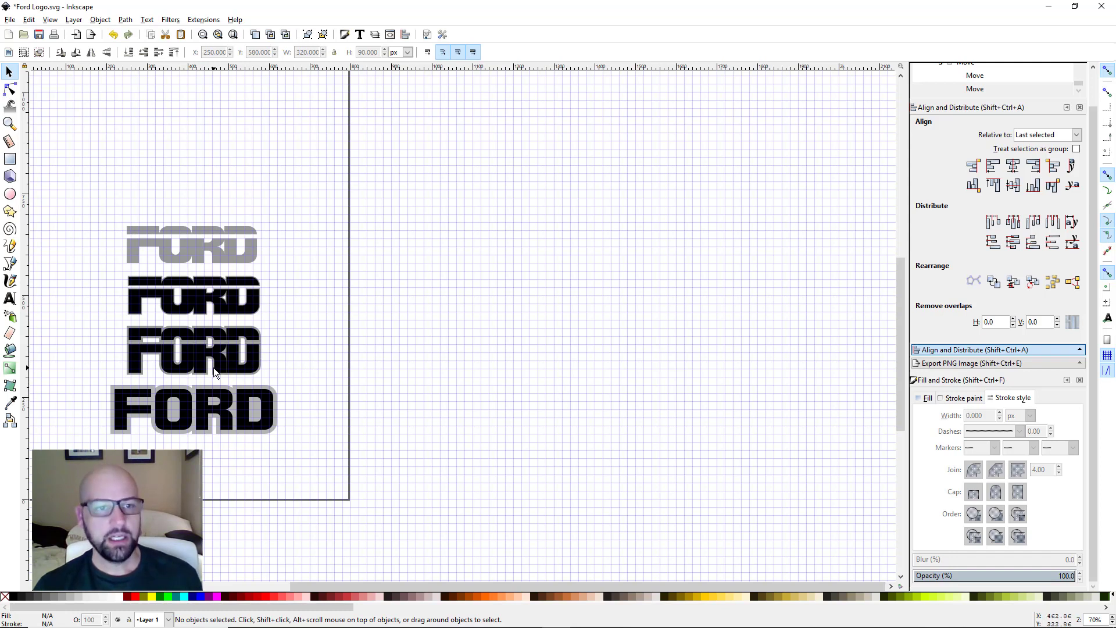
- Examine the four stacked FORD logo variants on the page, from the plain grey version to the outlined ones
{"action": "left_click_drag", "start_coordinate": [214, 368], "coordinate": [451, 336]}
{"action": "scroll", "coordinate": [432, 344], "scroll_direction": "up", "scroll_amount": 2}
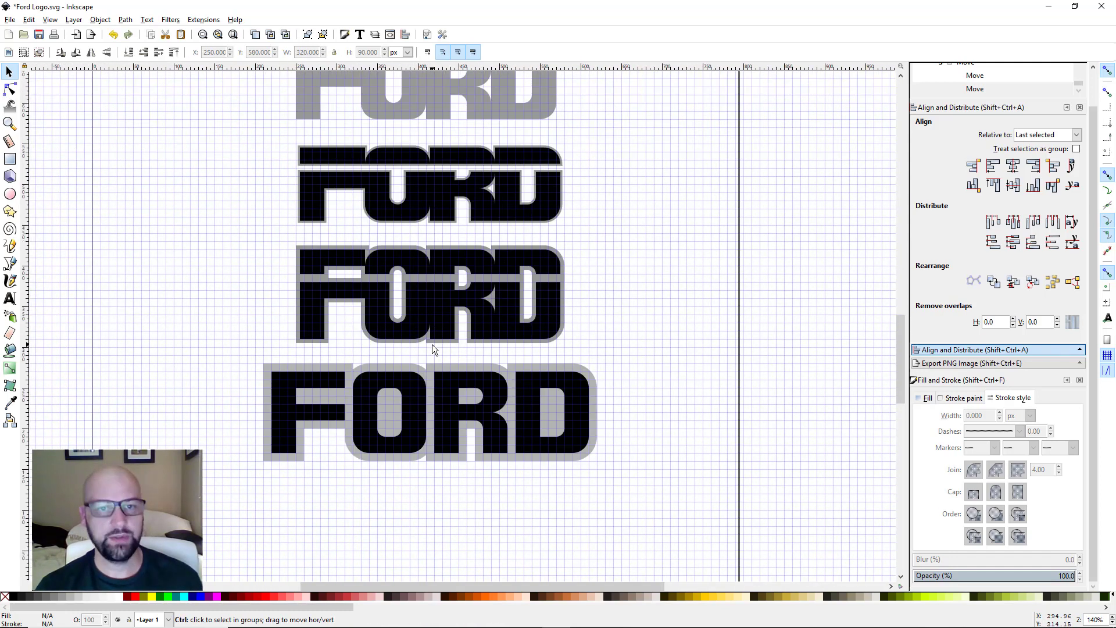
{"action": "scroll", "coordinate": [431, 344], "scroll_direction": "up", "scroll_amount": 3}
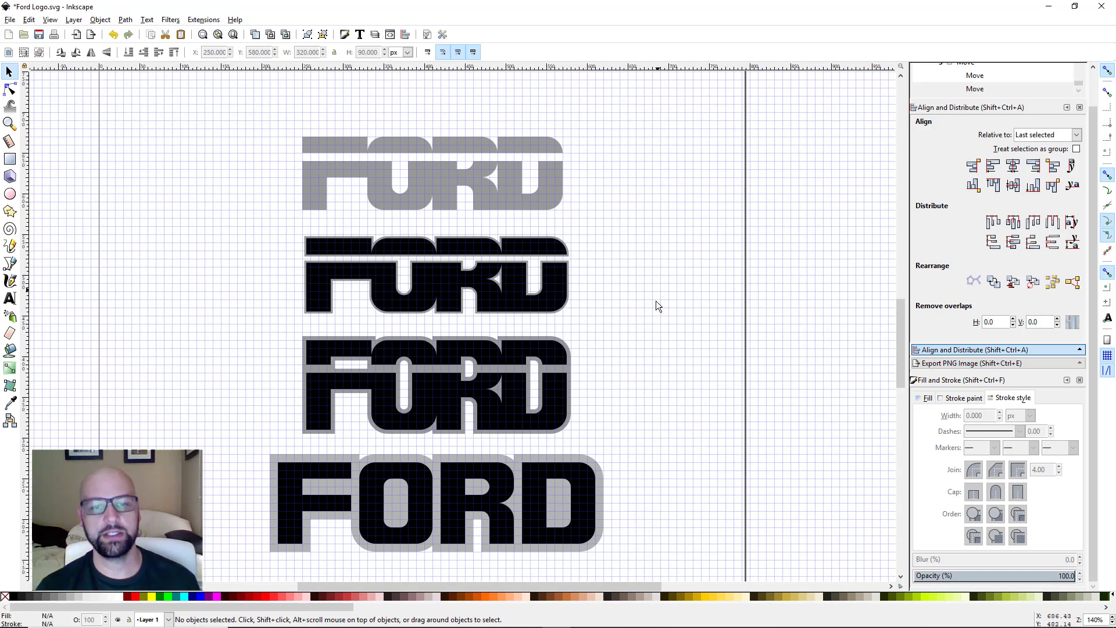
{"action": "left_click_drag", "start_coordinate": [644, 342], "coordinate": [648, 327]}
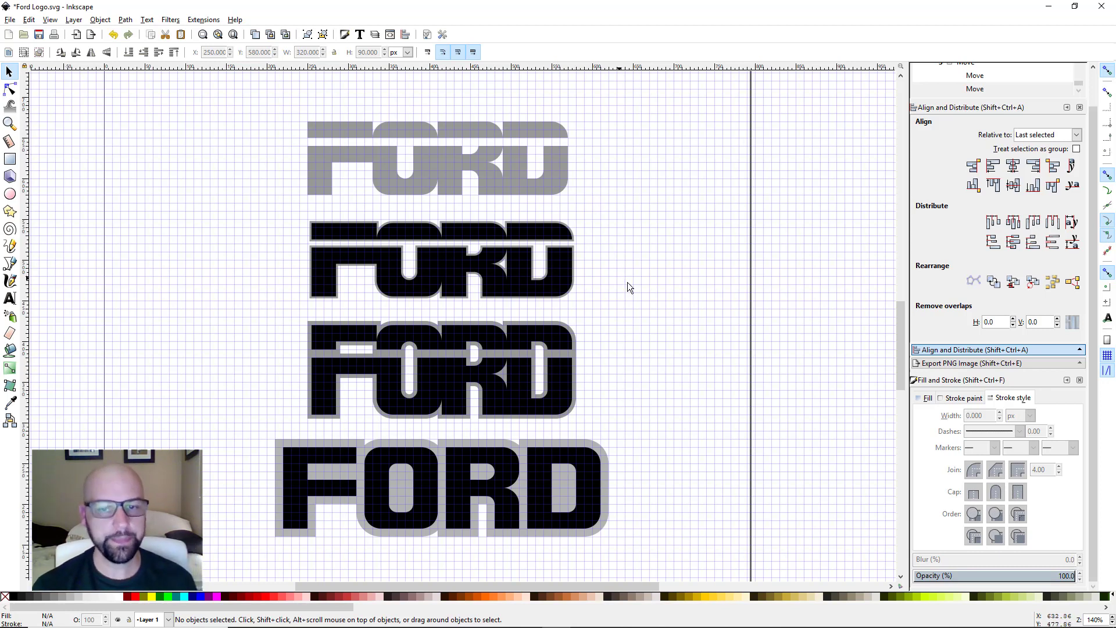
{"action": "left_click_drag", "start_coordinate": [699, 343], "coordinate": [503, 336]}
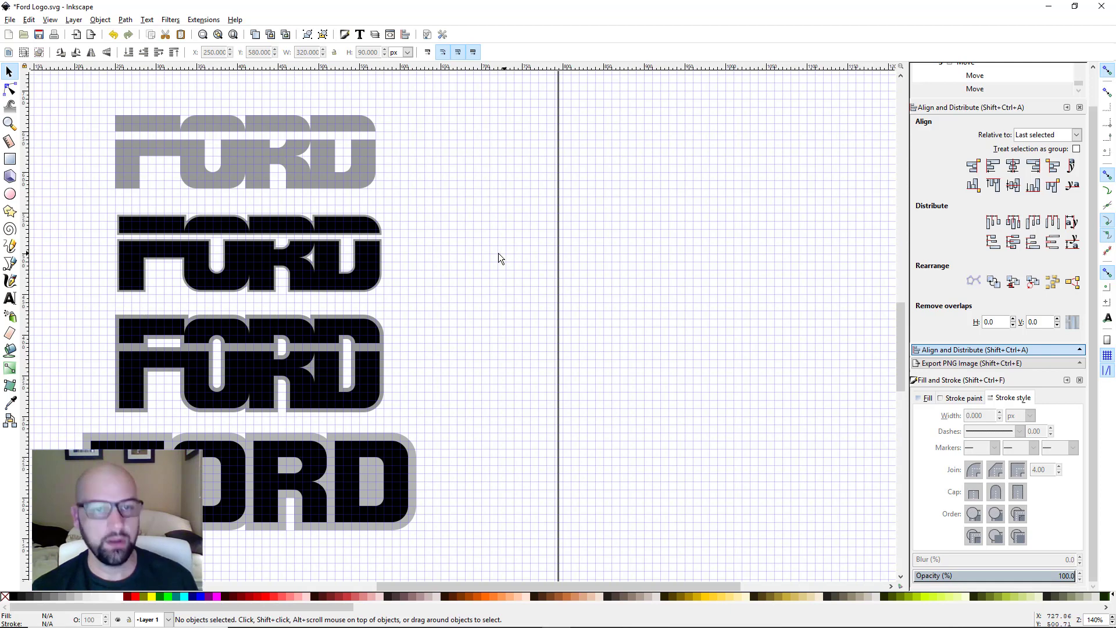
{"action": "scroll", "coordinate": [497, 256], "scroll_direction": "down", "scroll_amount": 2}
{"action": "scroll", "coordinate": [497, 257], "scroll_direction": "up", "scroll_amount": 1}
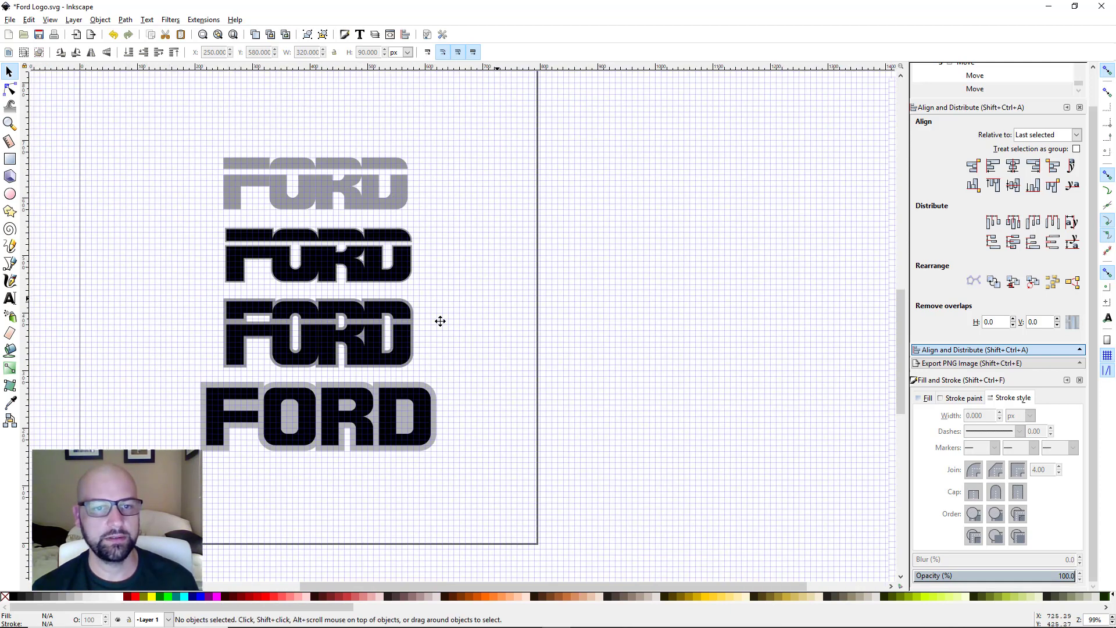
{"action": "left_click_drag", "start_coordinate": [440, 321], "coordinate": [506, 284]}
{"action": "scroll", "coordinate": [418, 272], "scroll_direction": "up", "scroll_amount": 1}
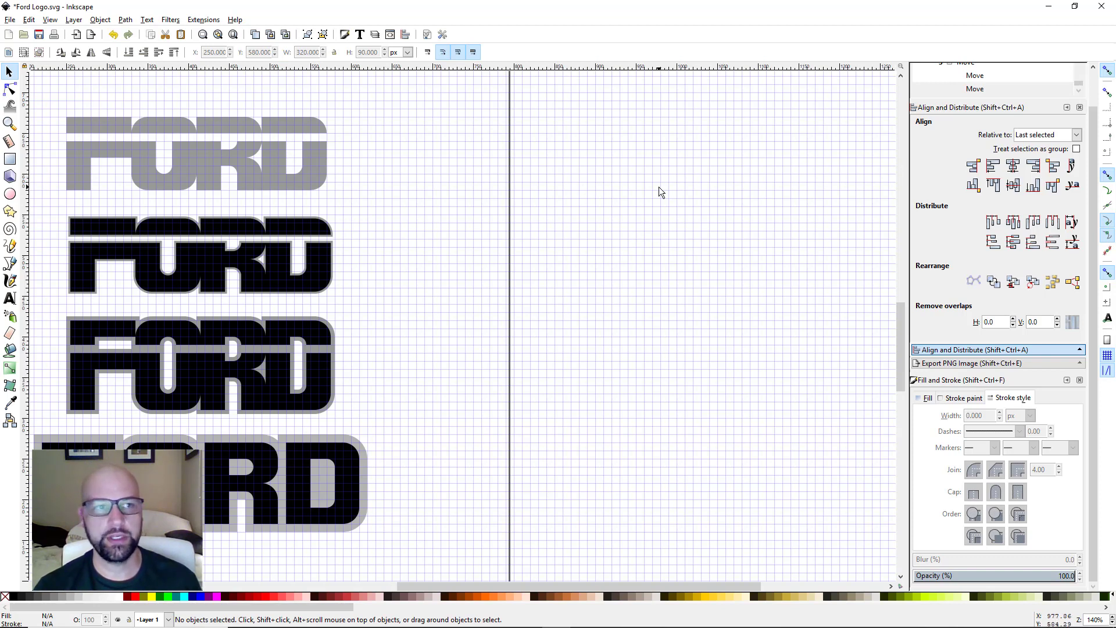
- Add a new rectangular grid to the document in the document properties
{"action": "left_click", "coordinate": [10, 20]}
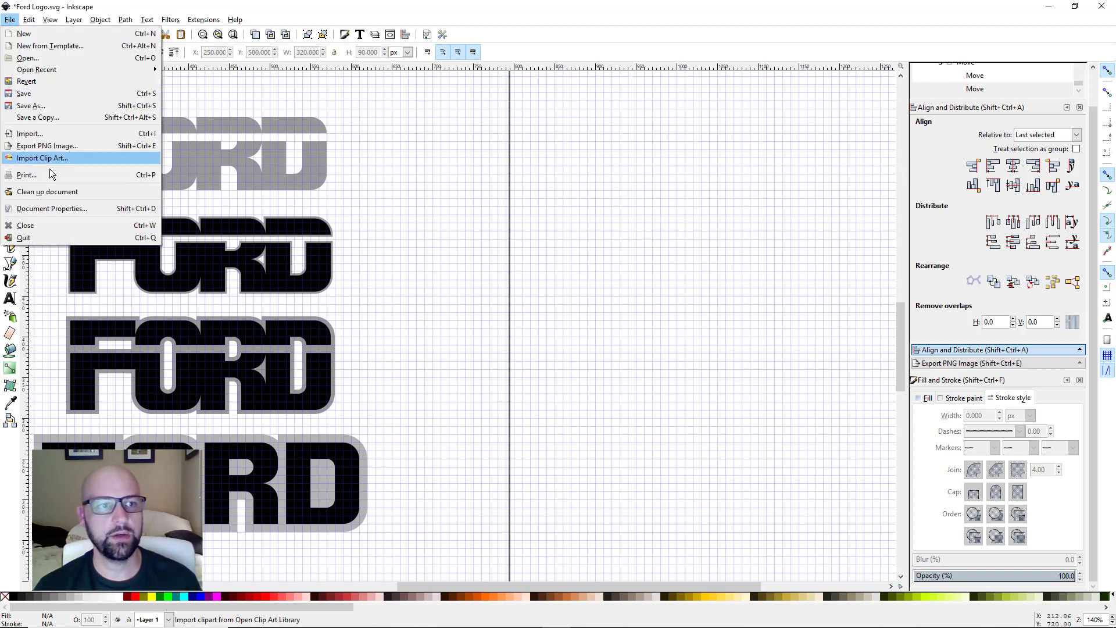
{"action": "left_click", "coordinate": [74, 209]}
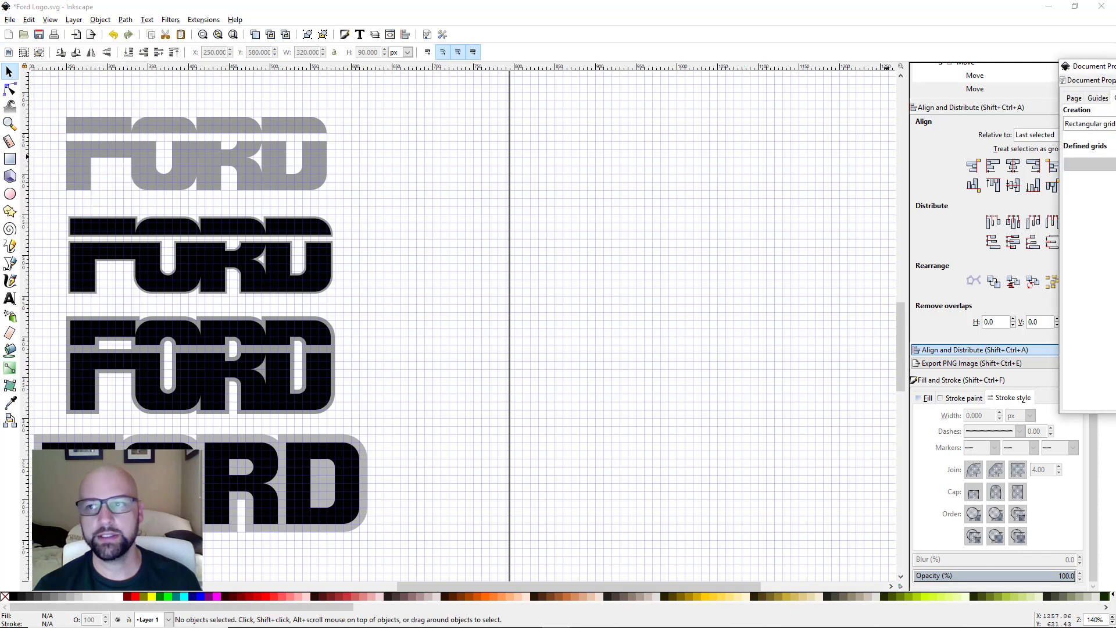
{"action": "left_click_drag", "start_coordinate": [1095, 69], "coordinate": [769, 64]}
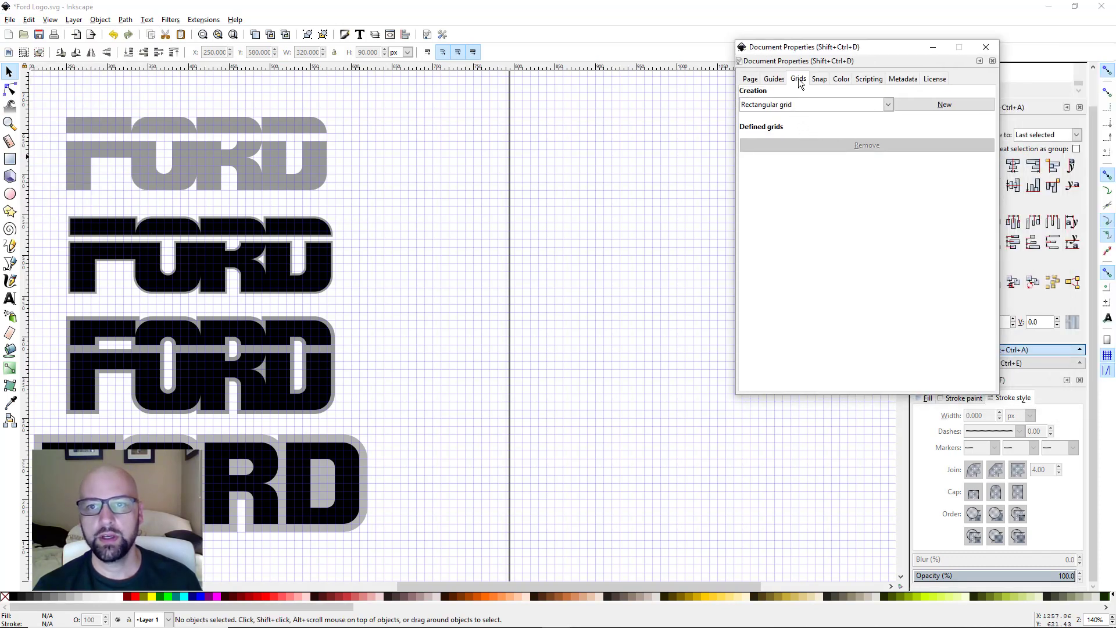
{"action": "left_click", "coordinate": [756, 82]}
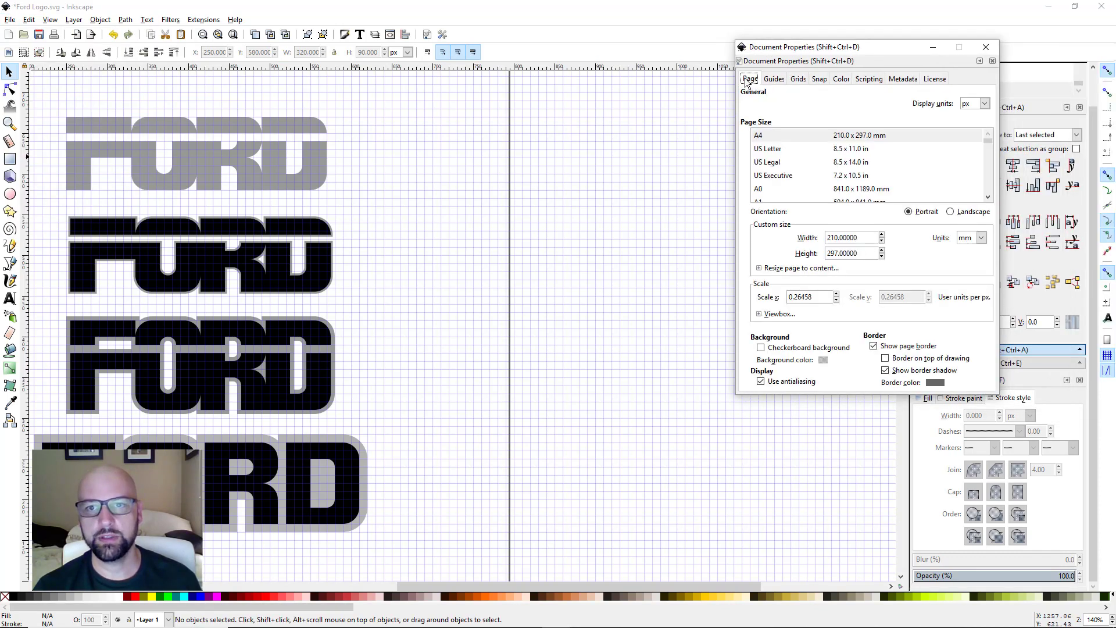
{"action": "left_click", "coordinate": [799, 80]}
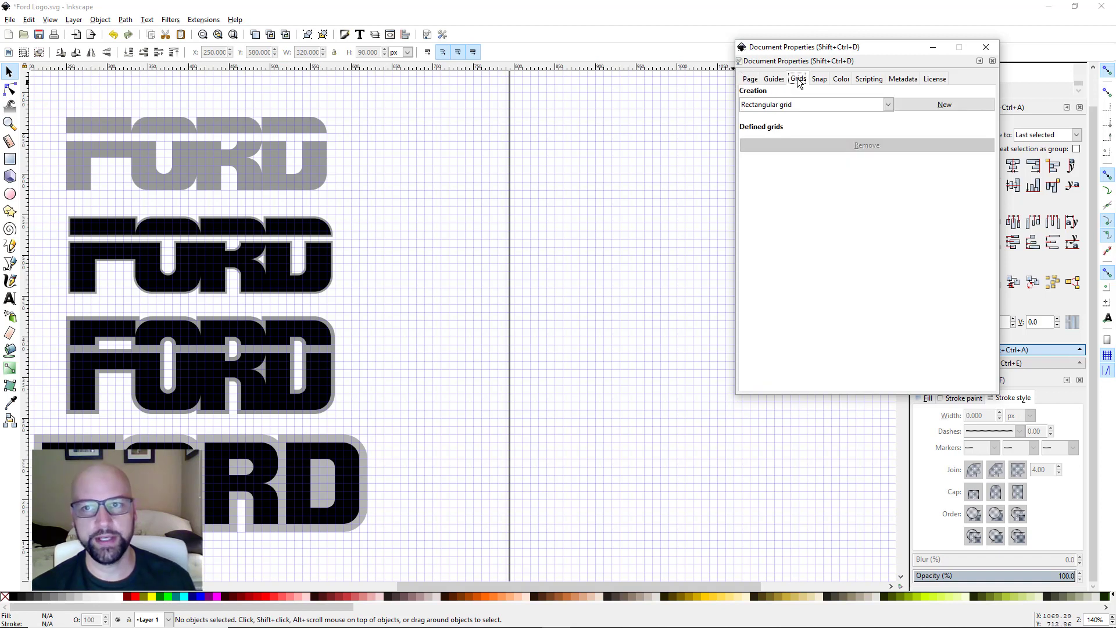
{"action": "left_click", "coordinate": [944, 105]}
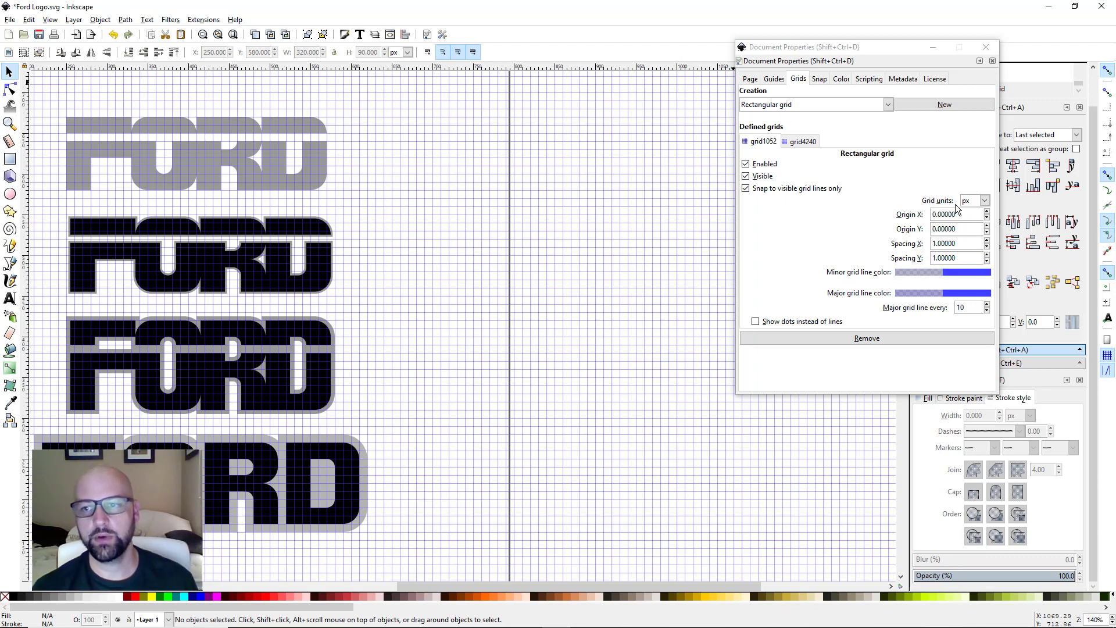
{"action": "left_click", "coordinate": [985, 202]}
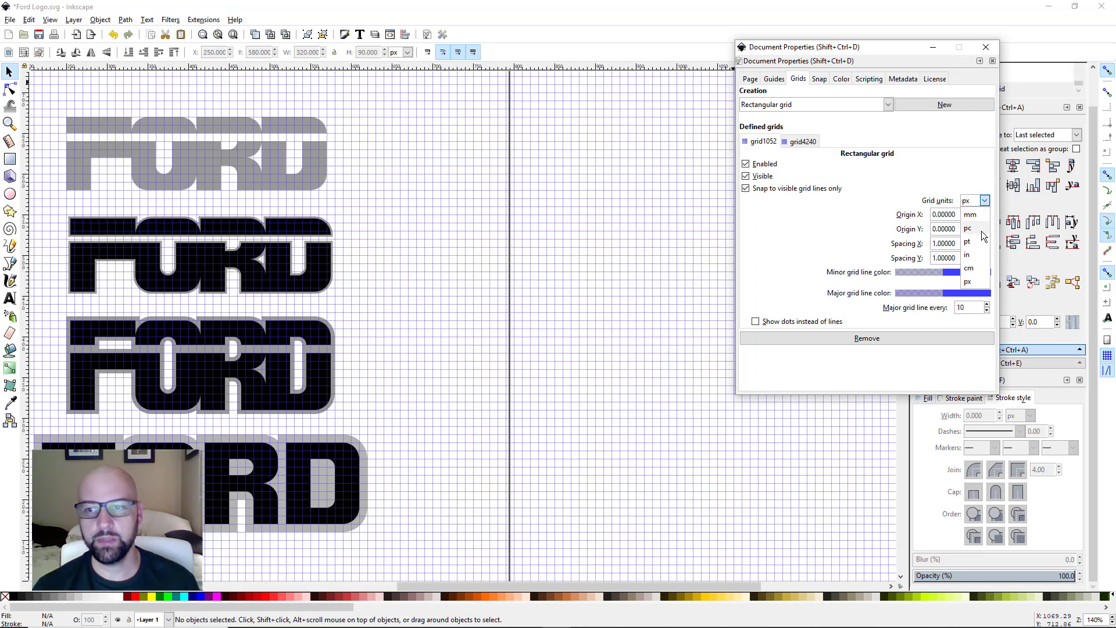
{"action": "left_click", "coordinate": [985, 202]}
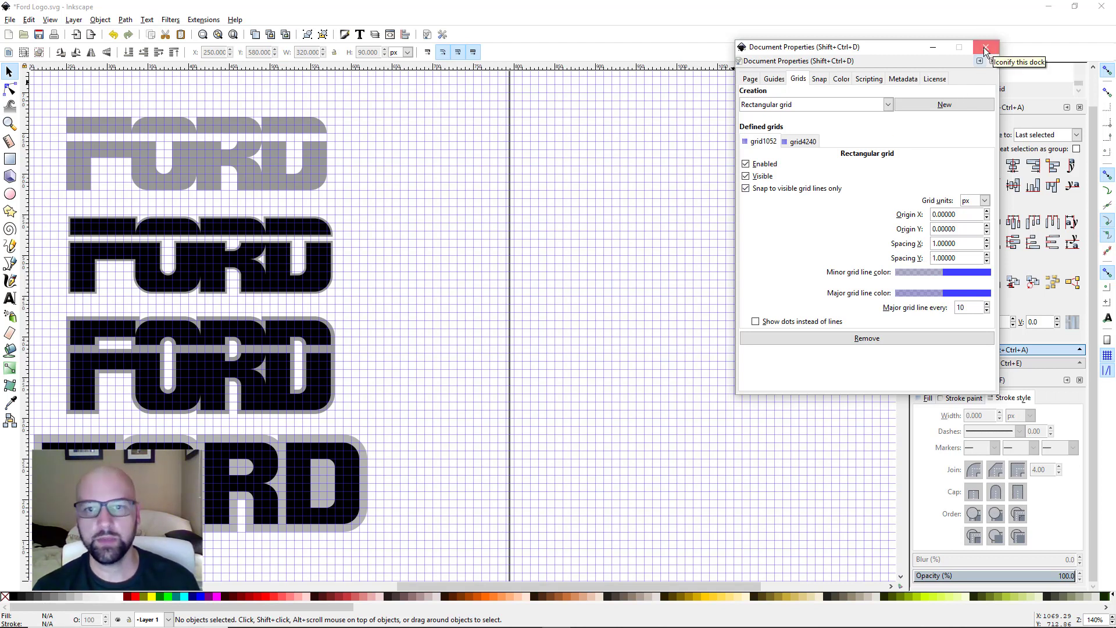
{"action": "left_click", "coordinate": [987, 48]}
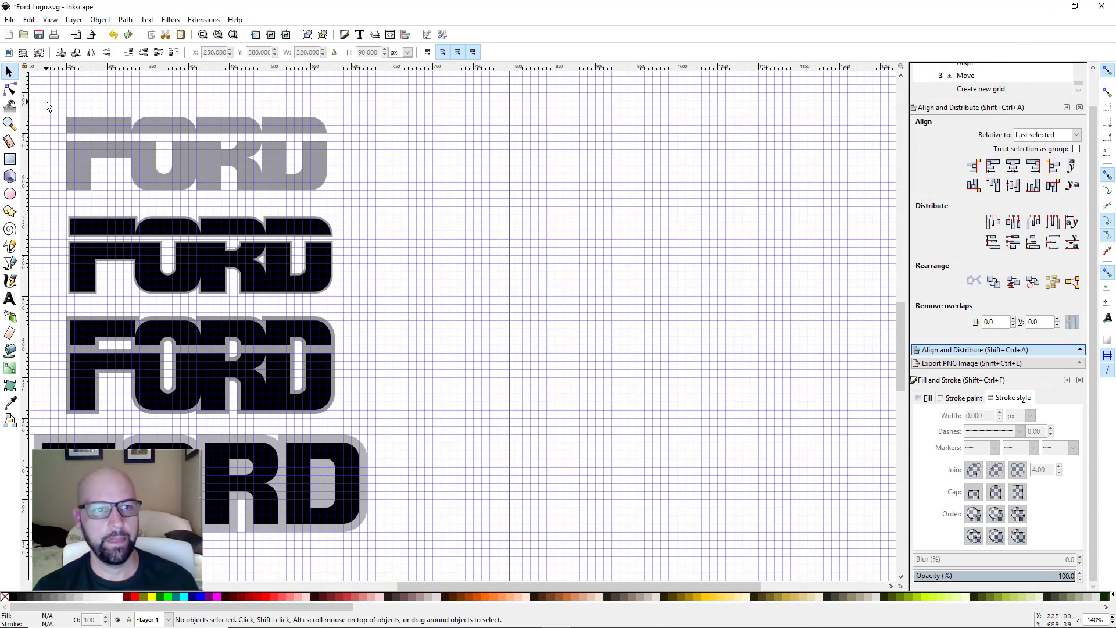
- Duplicate the plain grey FORD logo and place the copy outside the page, level with the original, at X 860 px
{"action": "left_click_drag", "start_coordinate": [47, 101], "coordinate": [370, 202]}
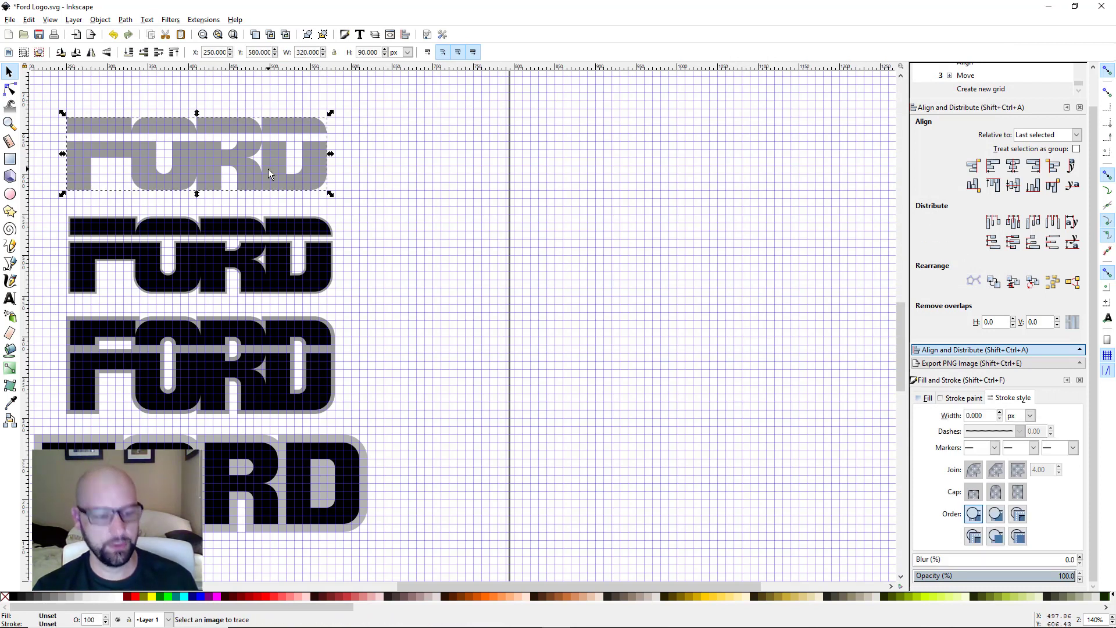
{"action": "key", "text": "ctrl+d"}
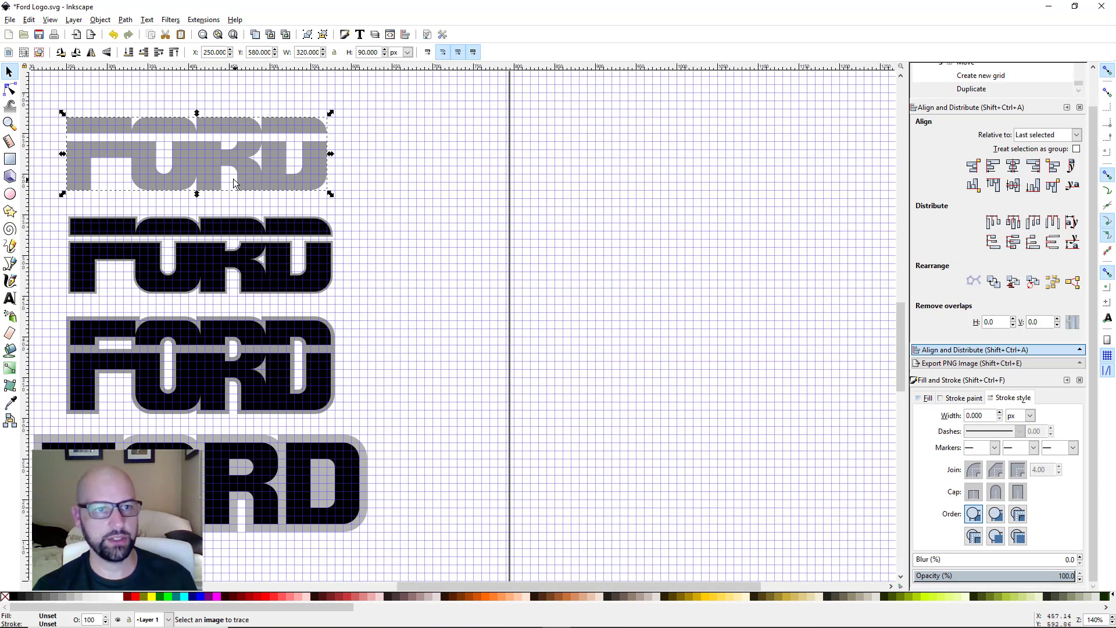
{"action": "left_click_drag", "start_coordinate": [210, 168], "coordinate": [707, 189]}
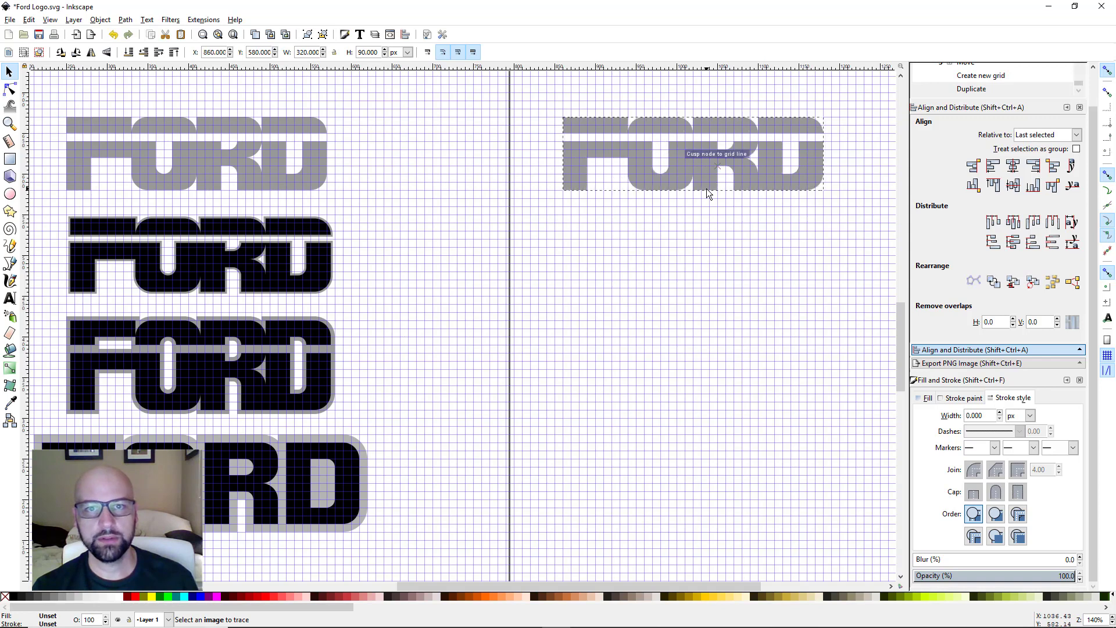
{"action": "scroll", "coordinate": [669, 259], "scroll_direction": "up", "scroll_amount": 3}
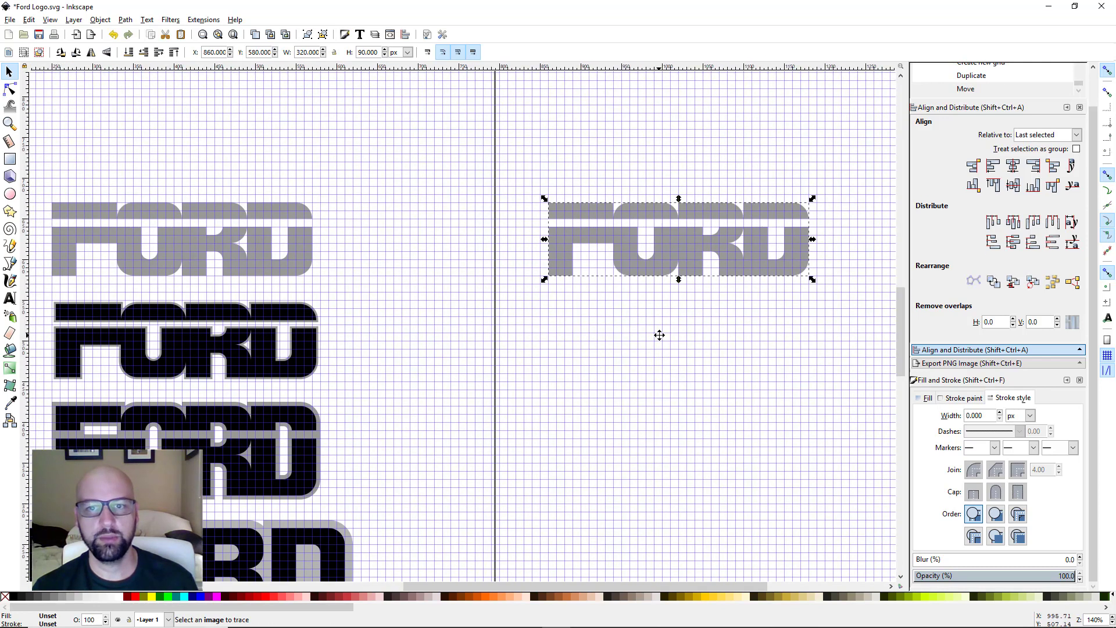
{"action": "scroll", "coordinate": [660, 332], "scroll_direction": "up", "scroll_amount": 1}
{"action": "left_click_drag", "start_coordinate": [677, 331], "coordinate": [491, 306]}
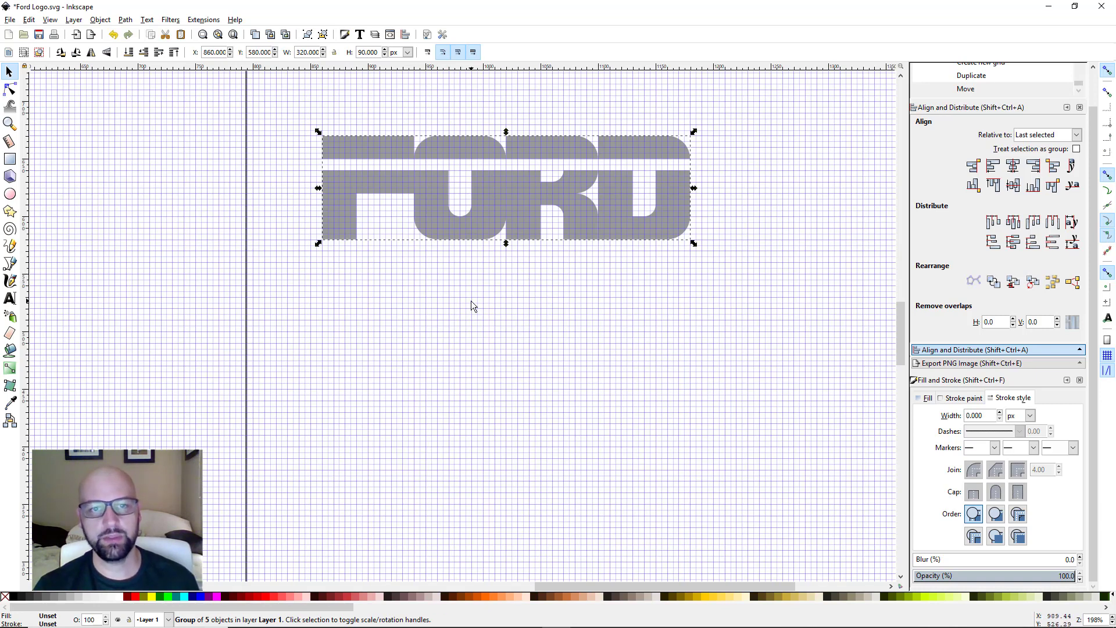
{"action": "scroll", "coordinate": [487, 298], "scroll_direction": "down", "scroll_amount": 1}
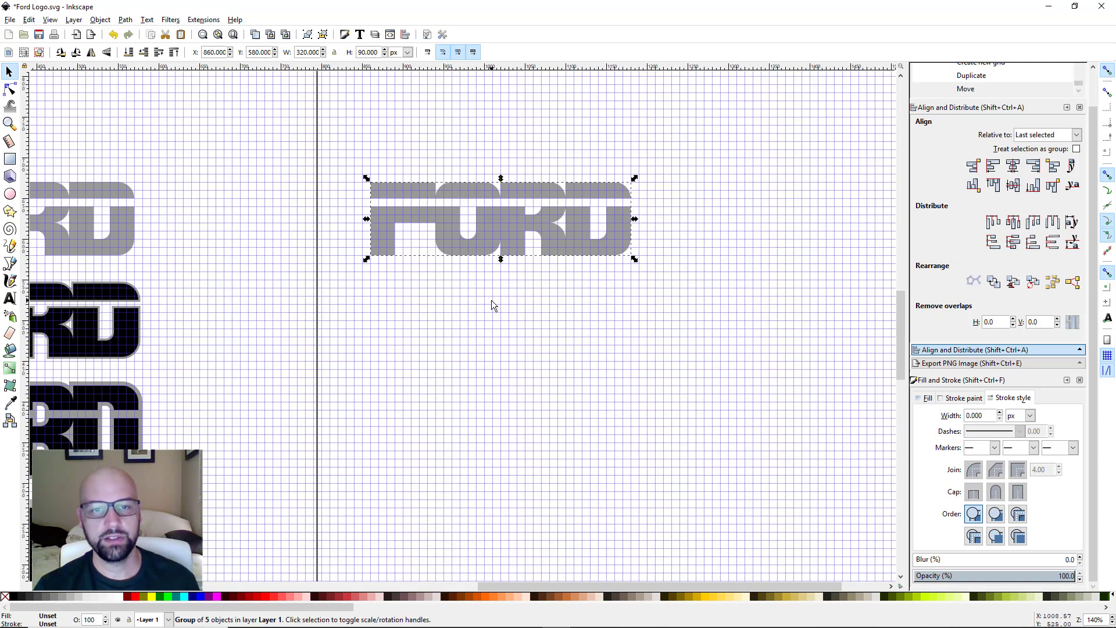
{"action": "left_click_drag", "start_coordinate": [472, 293], "coordinate": [487, 325]}
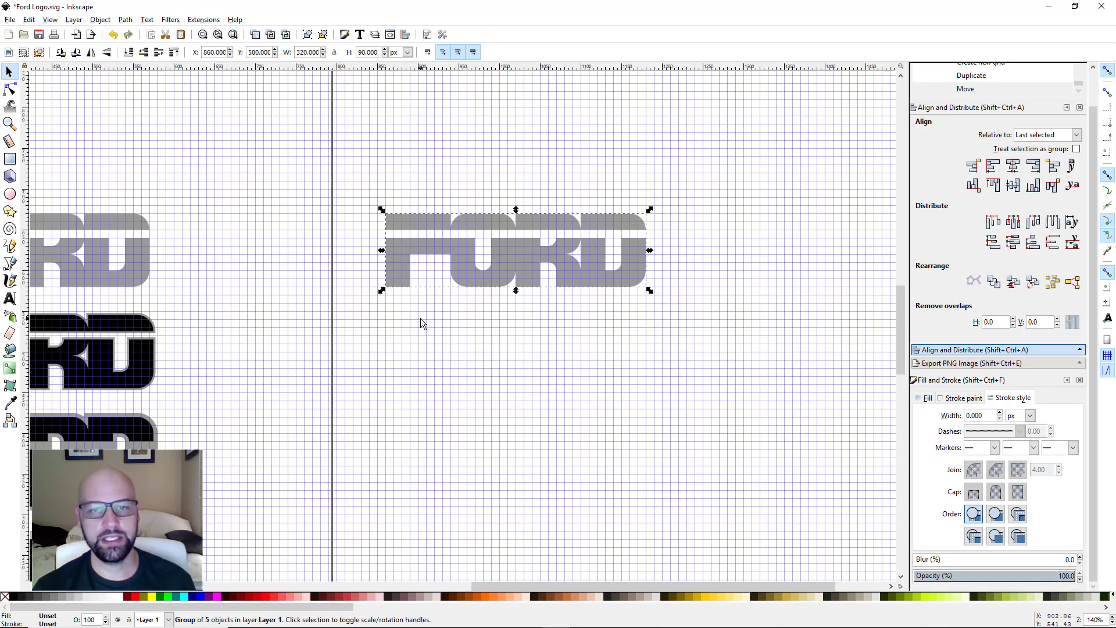
{"action": "left_click", "coordinate": [475, 314]}
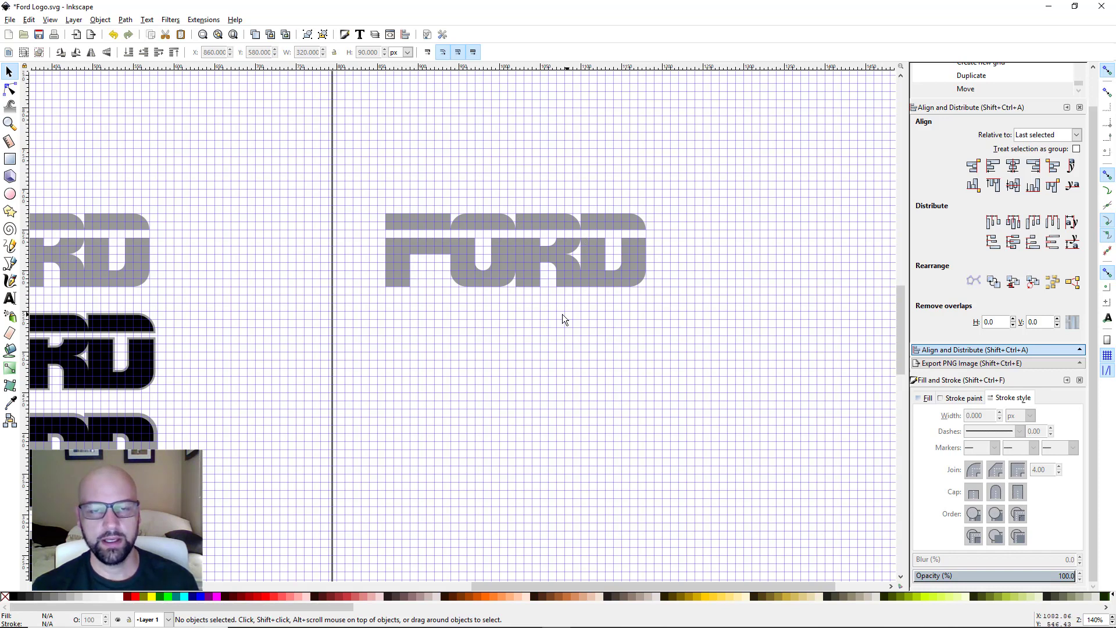
- Draw a closed 80 by 20 px rectangular path below the copied logo's F with the Bezier tool, and give it a black fill without stroke
{"action": "scroll", "coordinate": [381, 312], "scroll_direction": "up", "scroll_amount": 2}
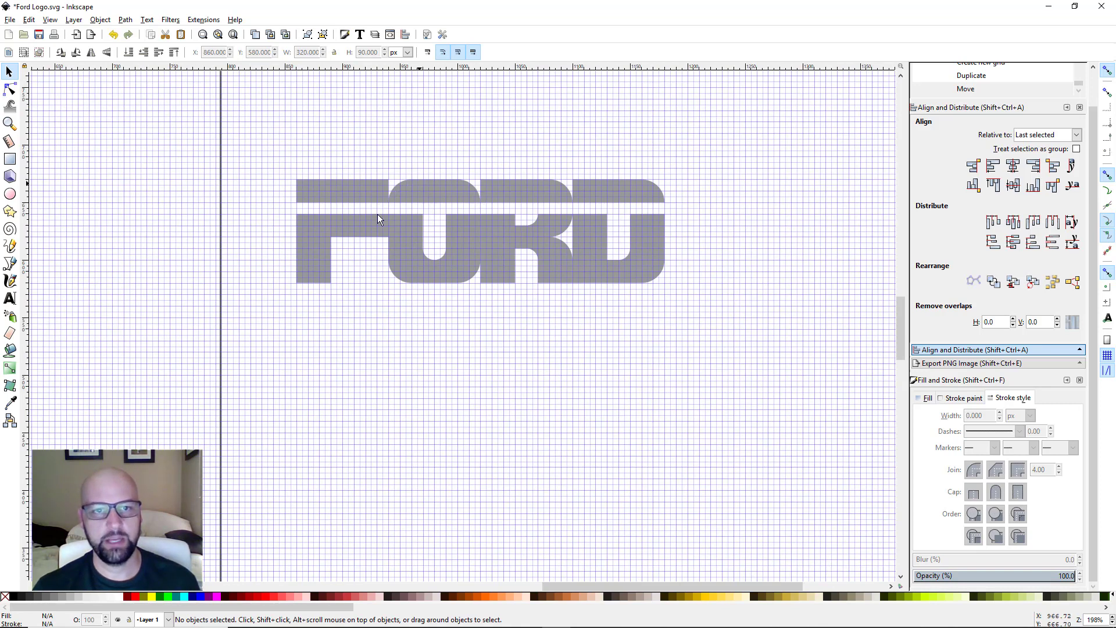
{"action": "scroll", "coordinate": [449, 204], "scroll_direction": "down", "scroll_amount": 2}
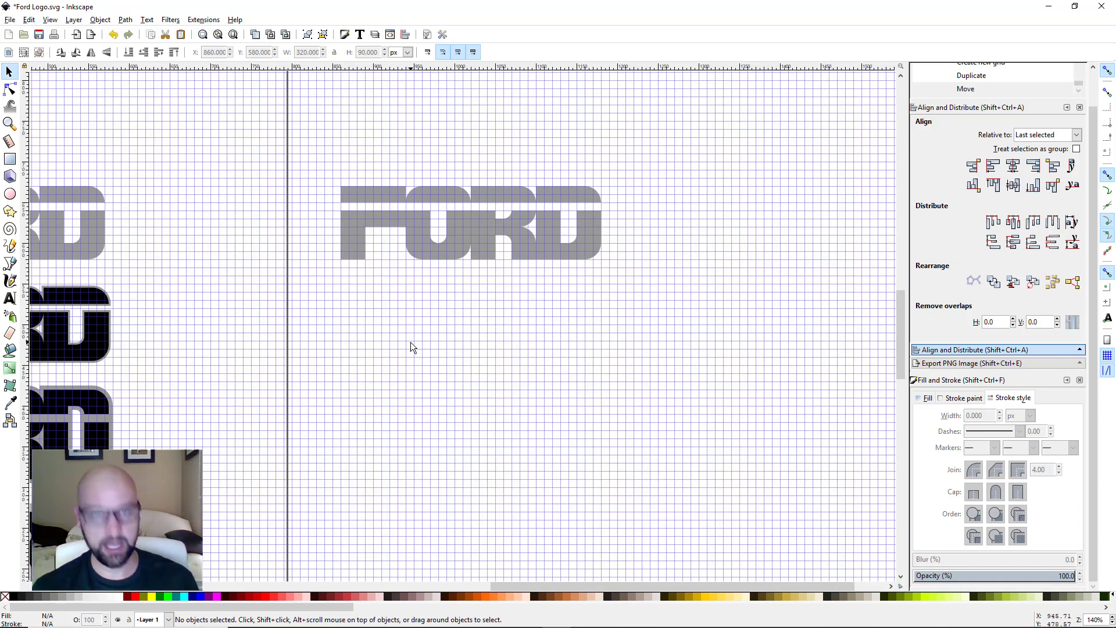
{"action": "key", "text": "b"}
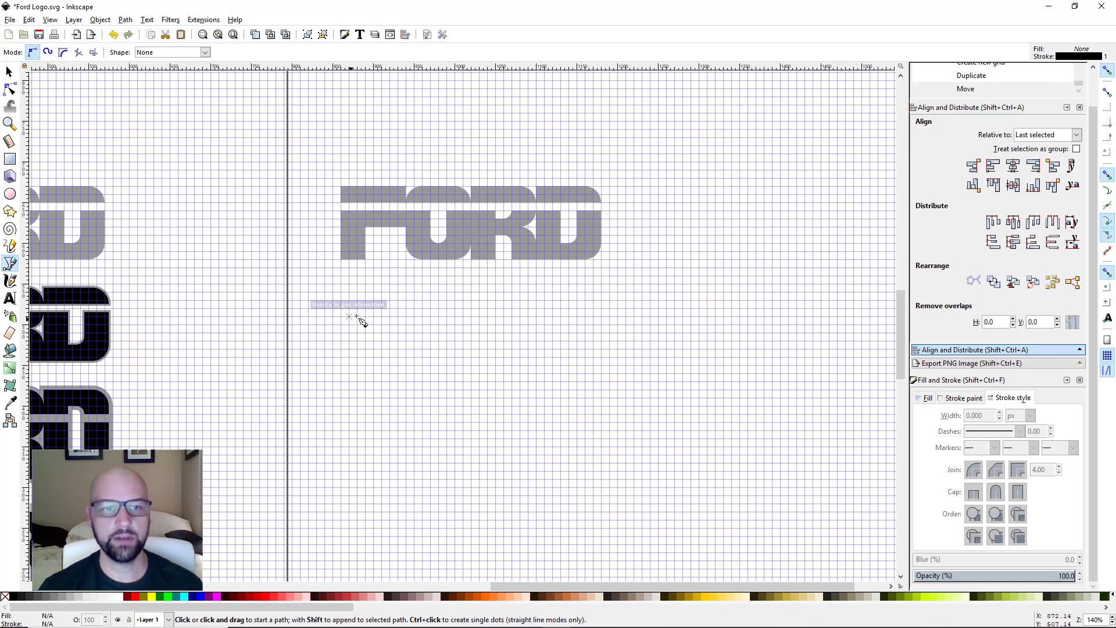
{"action": "scroll", "coordinate": [376, 337], "scroll_direction": "up", "scroll_amount": 1}
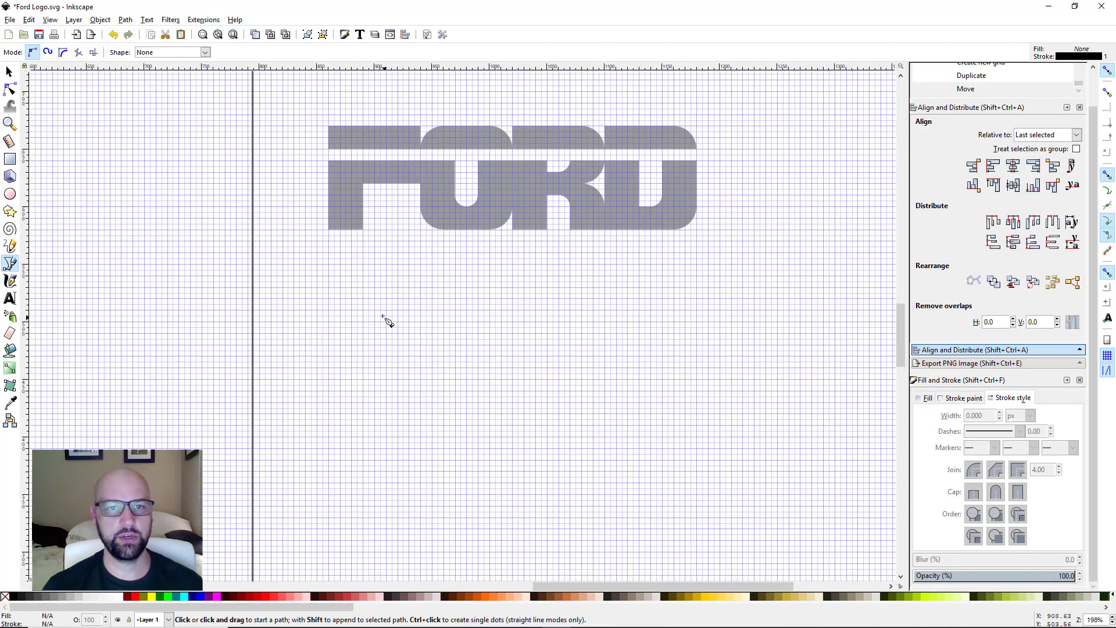
{"action": "left_click_drag", "start_coordinate": [379, 315], "coordinate": [361, 365]}
{"action": "scroll", "coordinate": [368, 356], "scroll_direction": "down", "scroll_amount": 1}
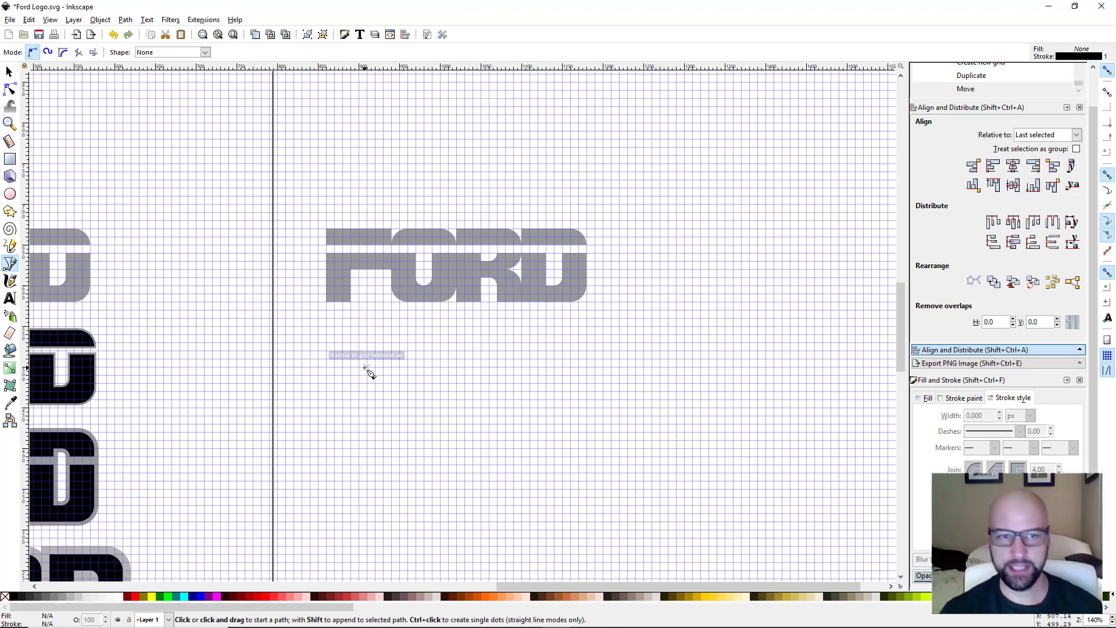
{"action": "left_click", "coordinate": [328, 337]}
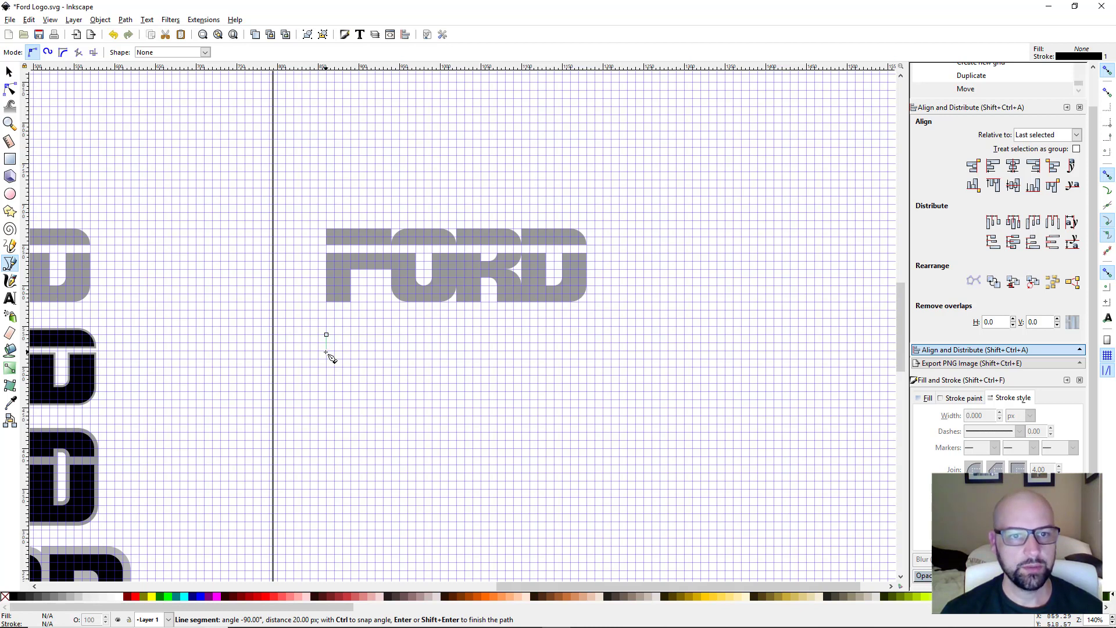
{"action": "left_click", "coordinate": [327, 351]}
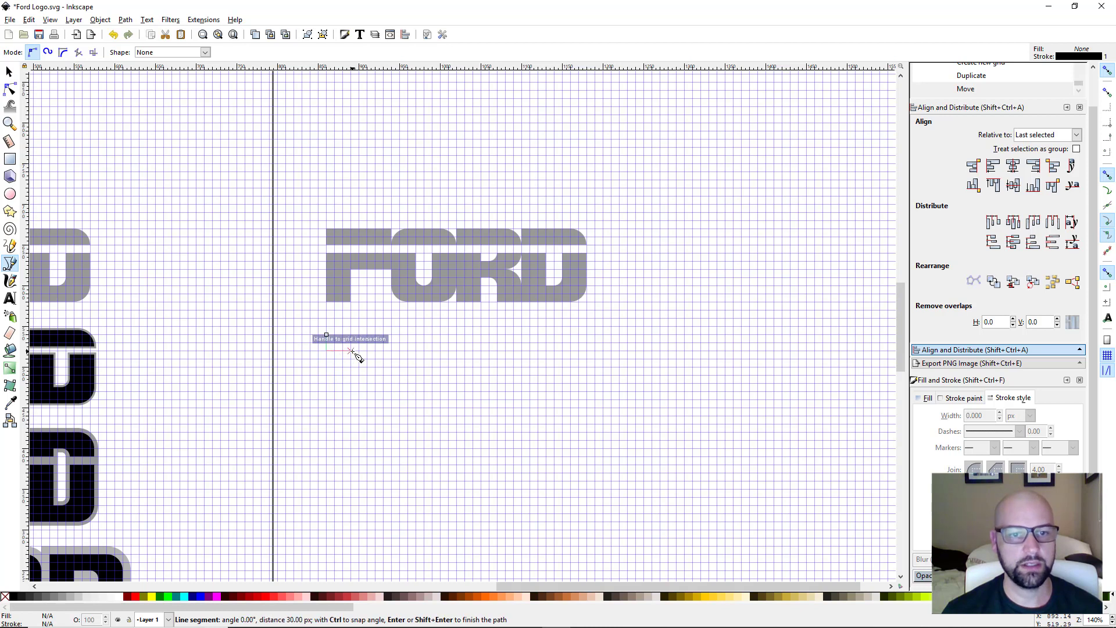
{"action": "left_click", "coordinate": [391, 350]}
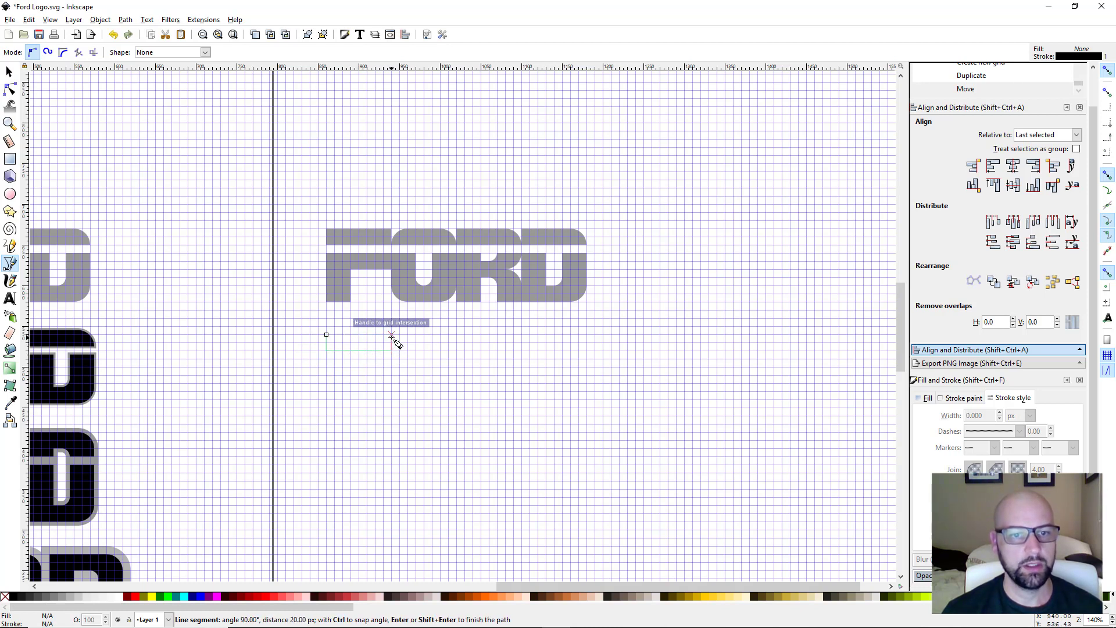
{"action": "left_click", "coordinate": [392, 336]}
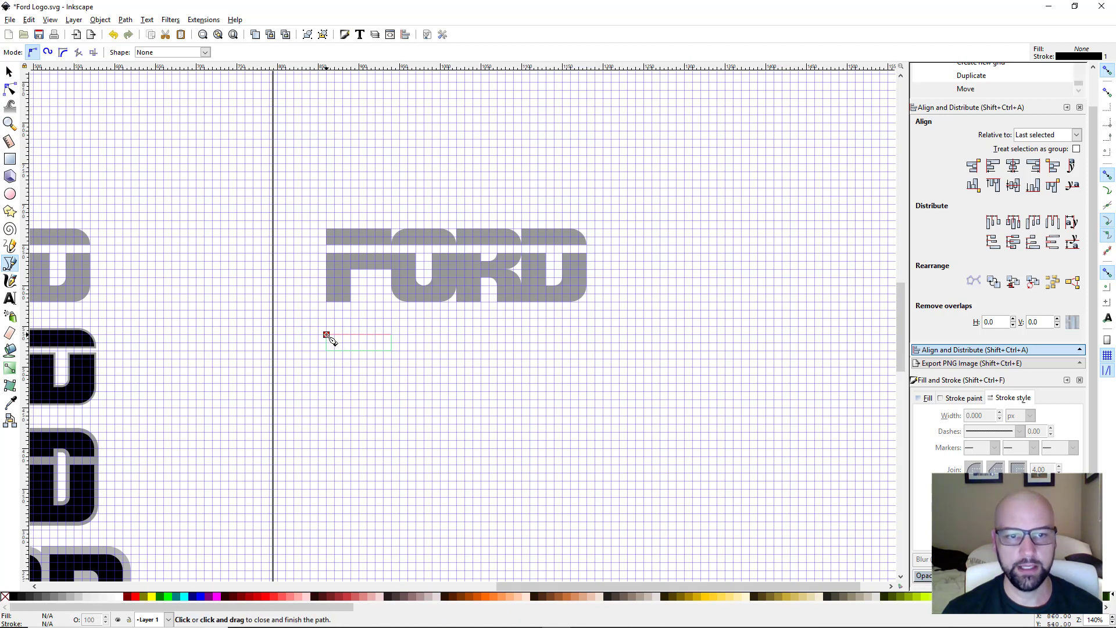
{"action": "left_click", "coordinate": [328, 336]}
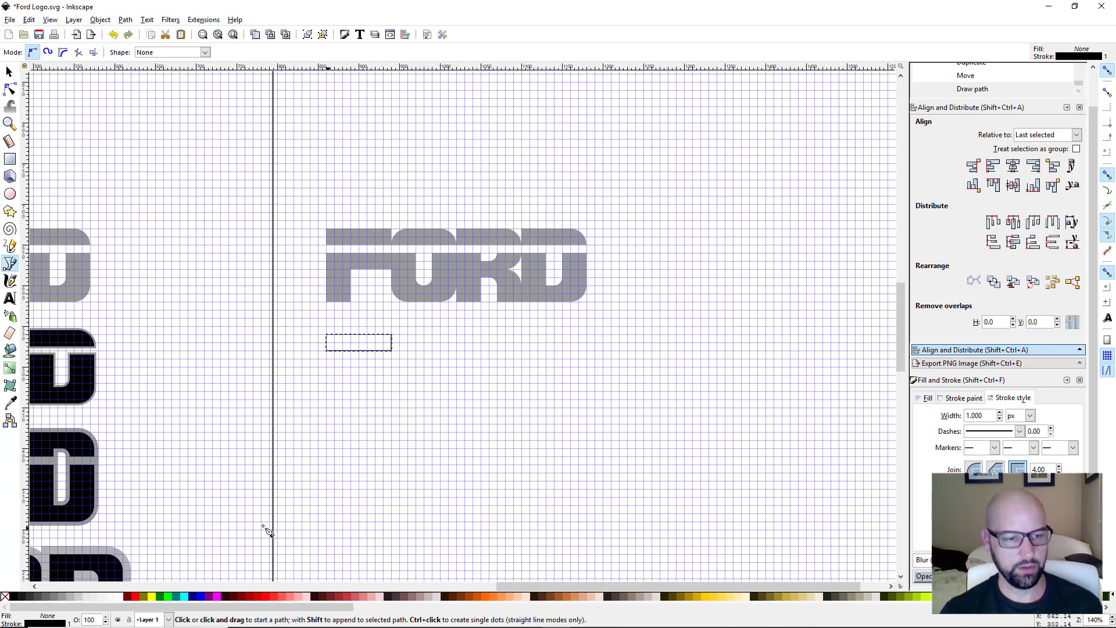
{"action": "left_click", "coordinate": [5, 596], "text": "shift"}
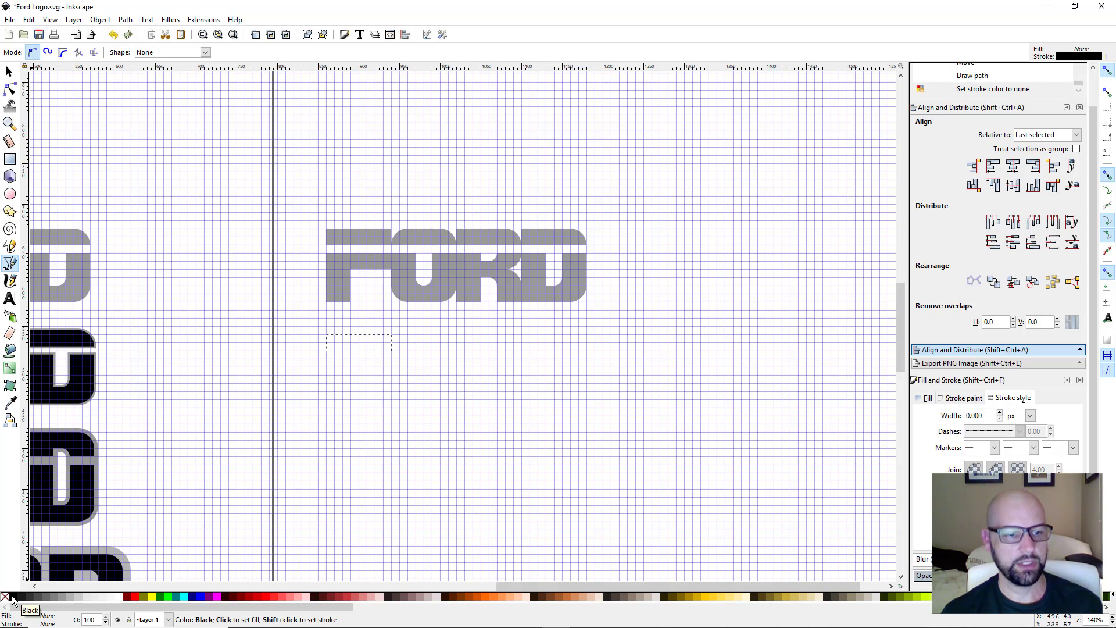
{"action": "left_click", "coordinate": [13, 597]}
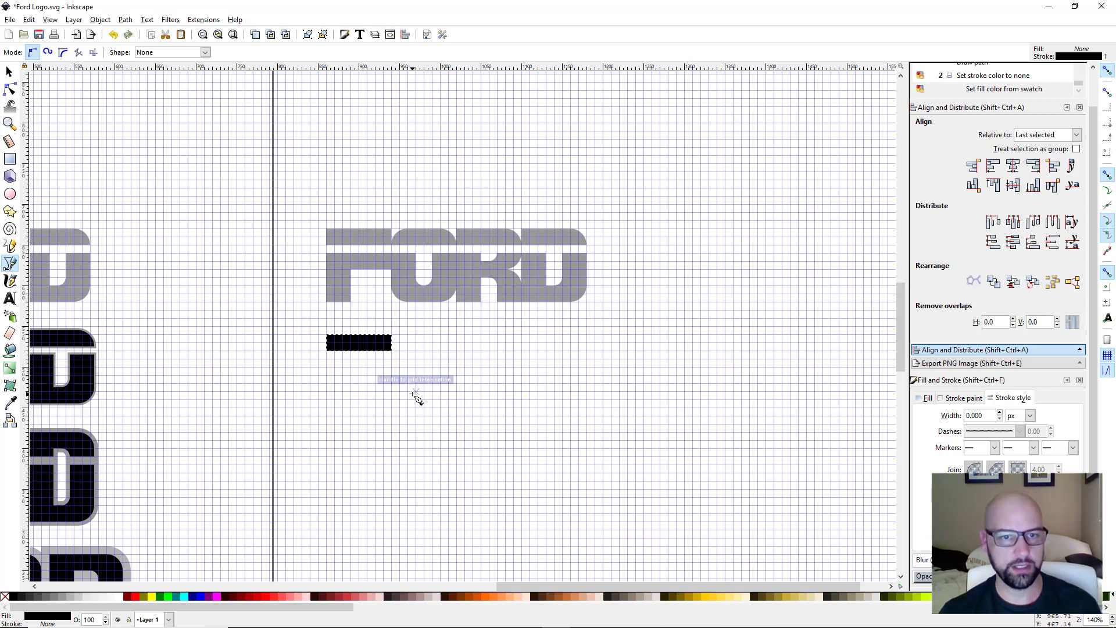
- Draw the F's lower piece 10 px below the black bar as a closed 80 by 60 px path with a 30 px stem, filled black without stroke
{"action": "left_click", "coordinate": [326, 359]}
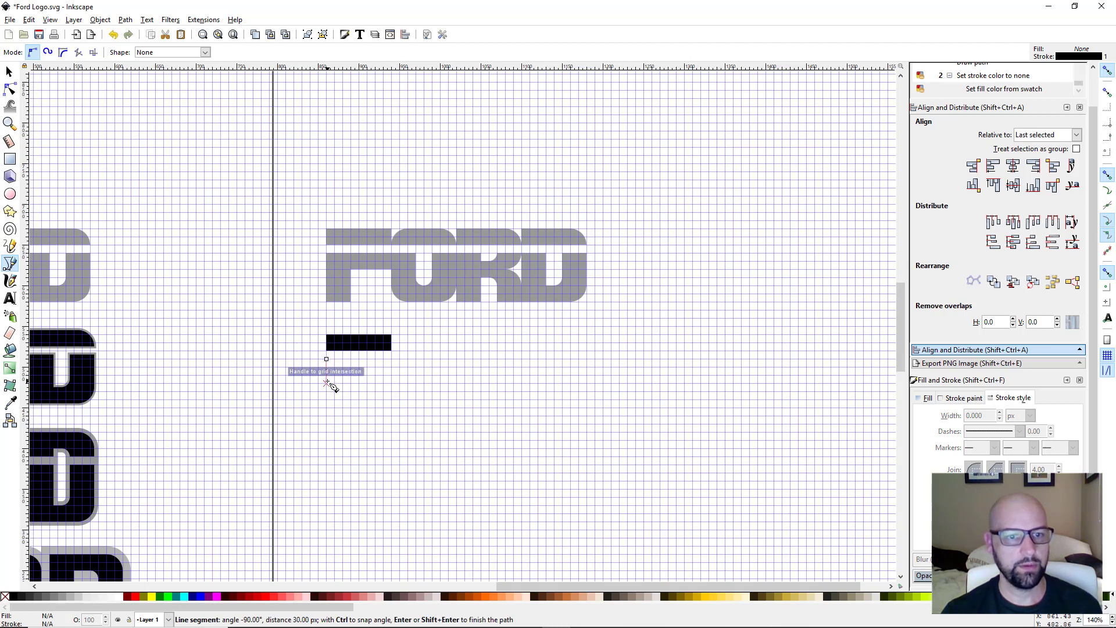
{"action": "left_click", "coordinate": [326, 409]}
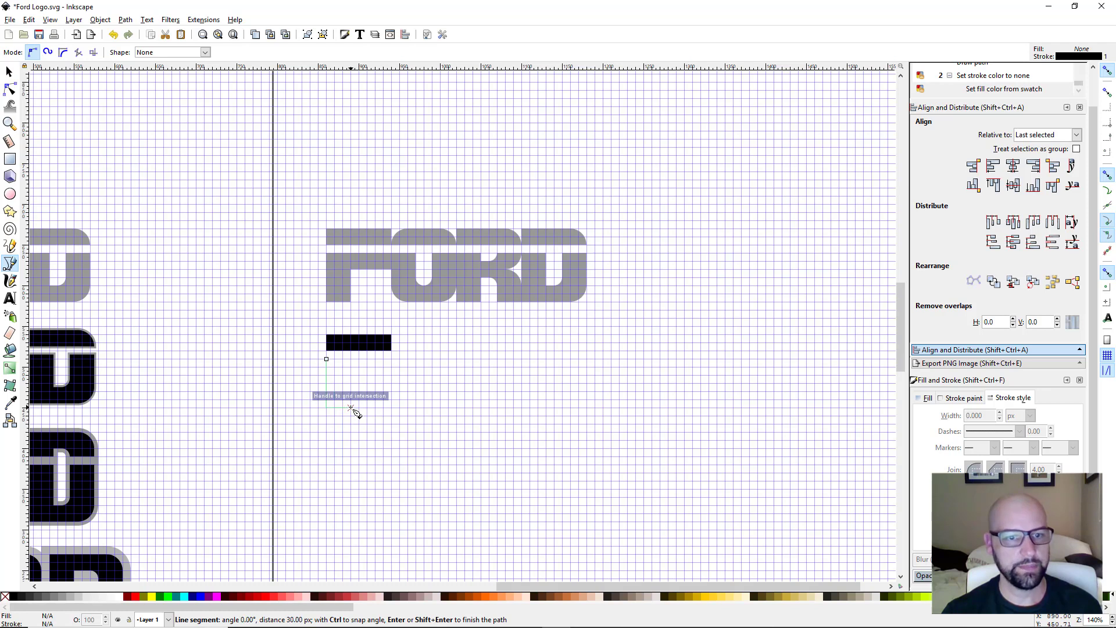
{"action": "left_click", "coordinate": [350, 407]}
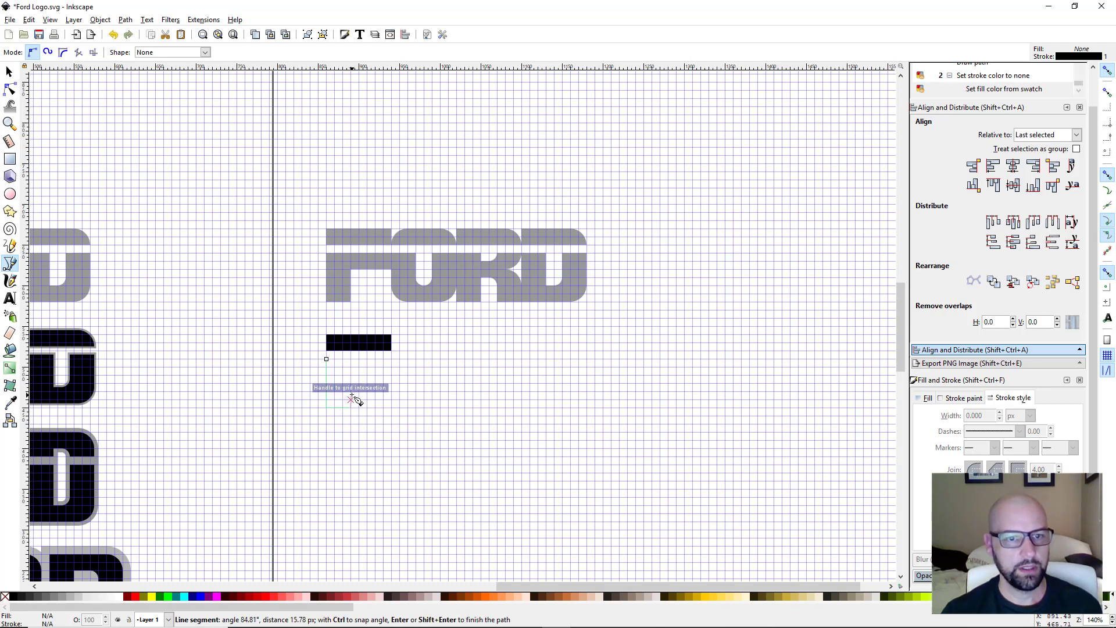
{"action": "left_click", "coordinate": [351, 375]}
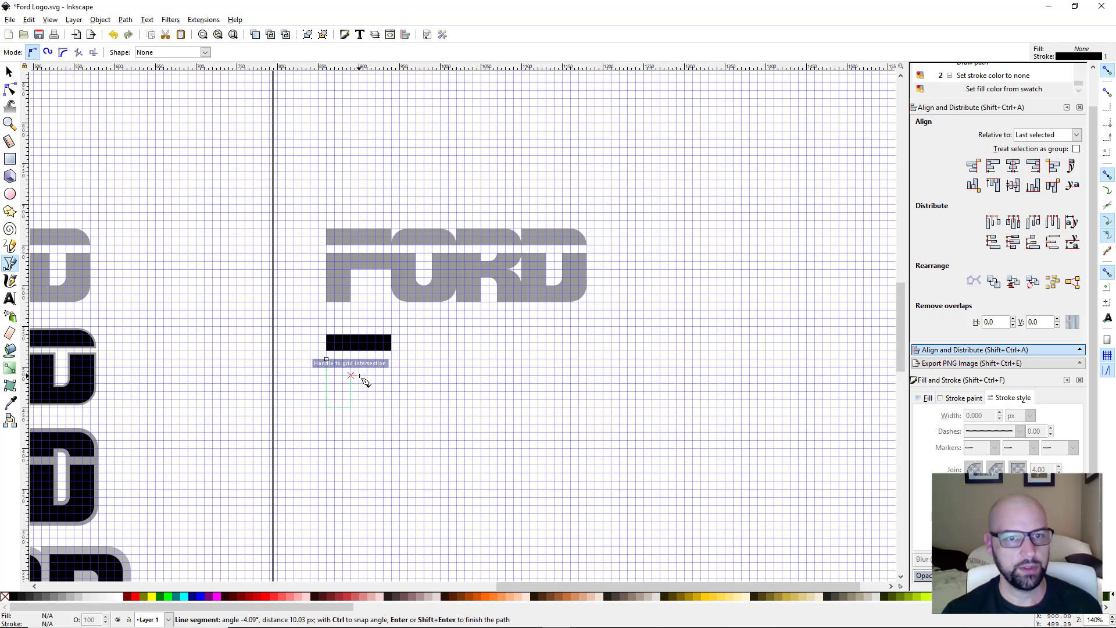
{"action": "left_click", "coordinate": [391, 375]}
{"action": "left_click", "coordinate": [391, 359]}
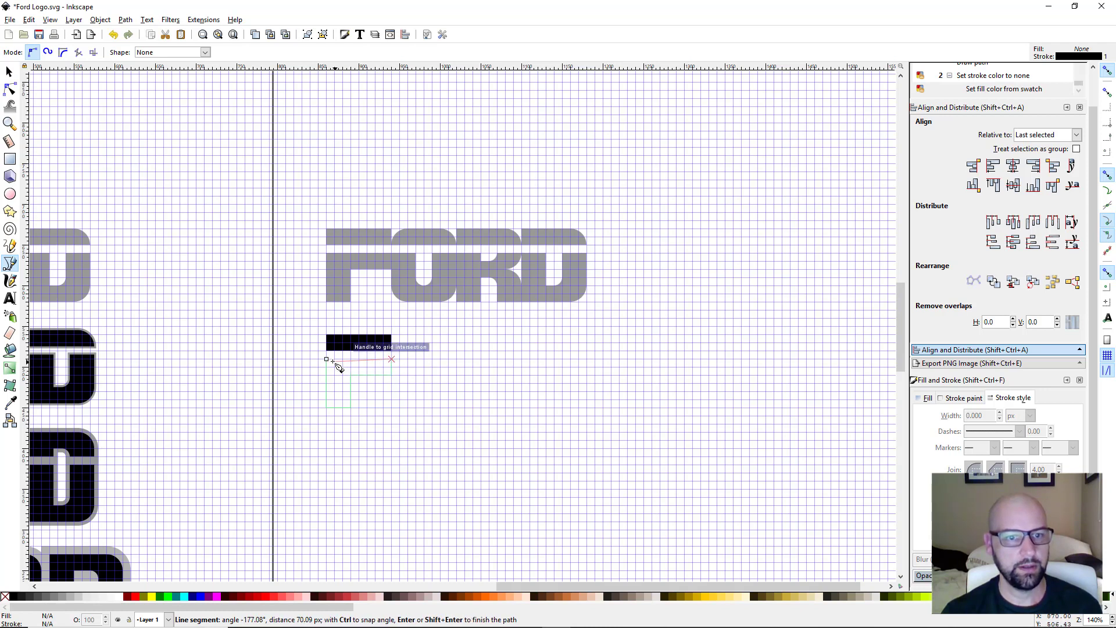
{"action": "left_click", "coordinate": [326, 359]}
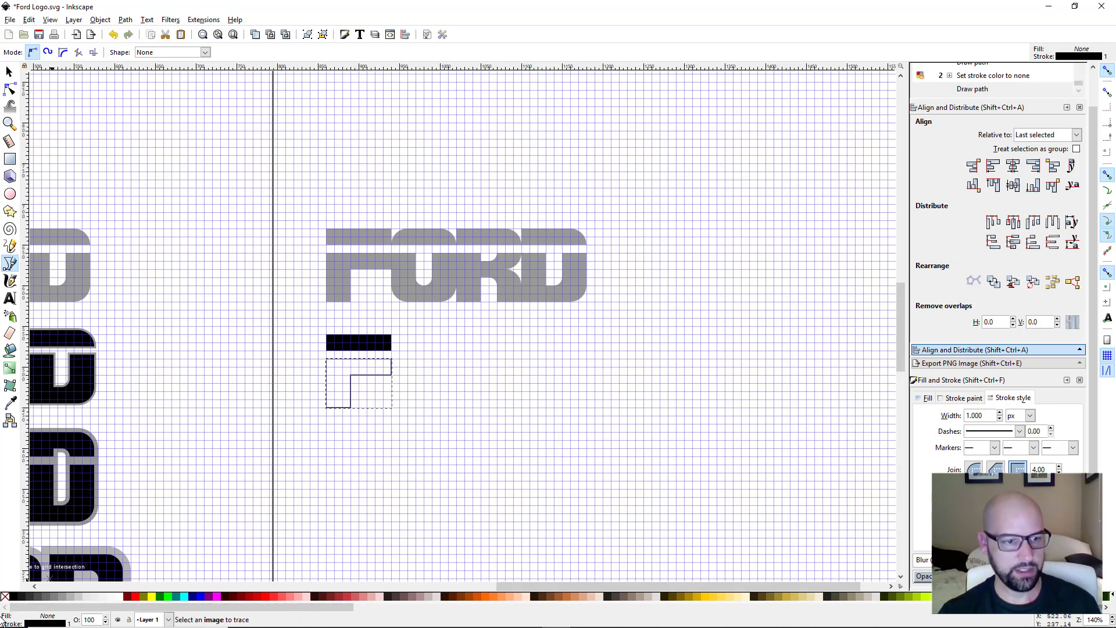
{"action": "left_click", "coordinate": [5, 597], "text": "shift"}
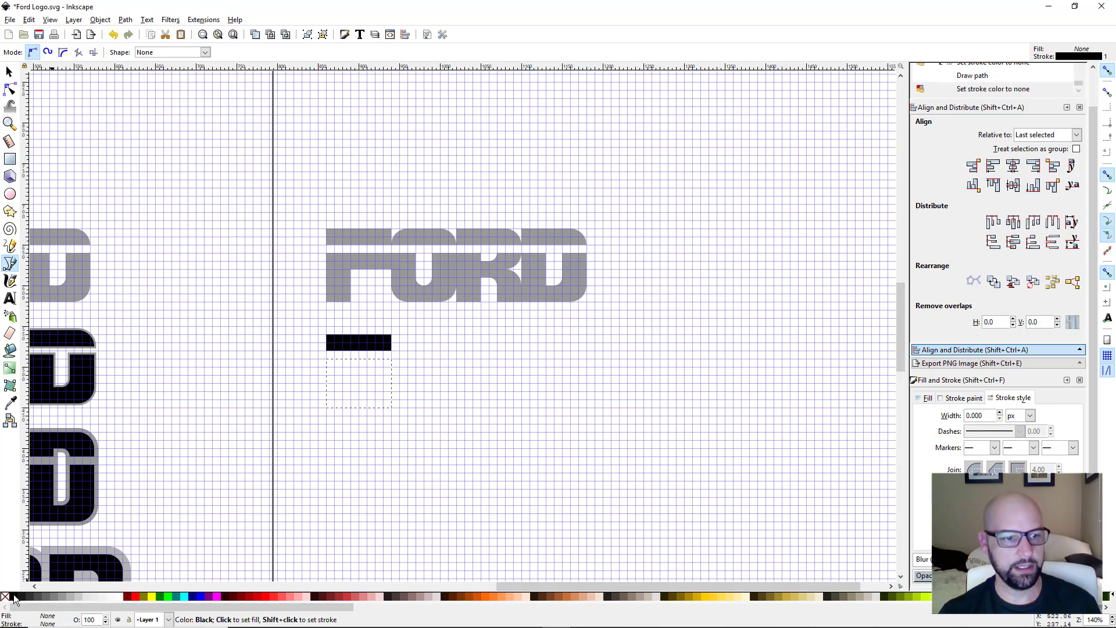
{"action": "left_click", "coordinate": [15, 597]}
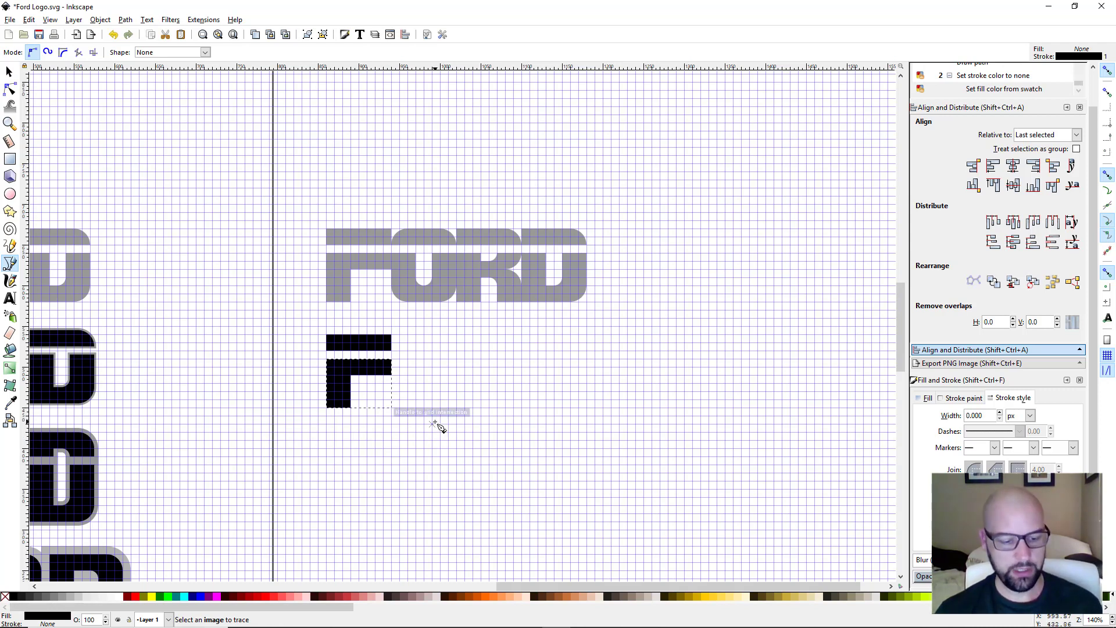
- Duplicate the F's upper black bar and place the copy level with the original at X 980 px
{"action": "key", "text": "s"}
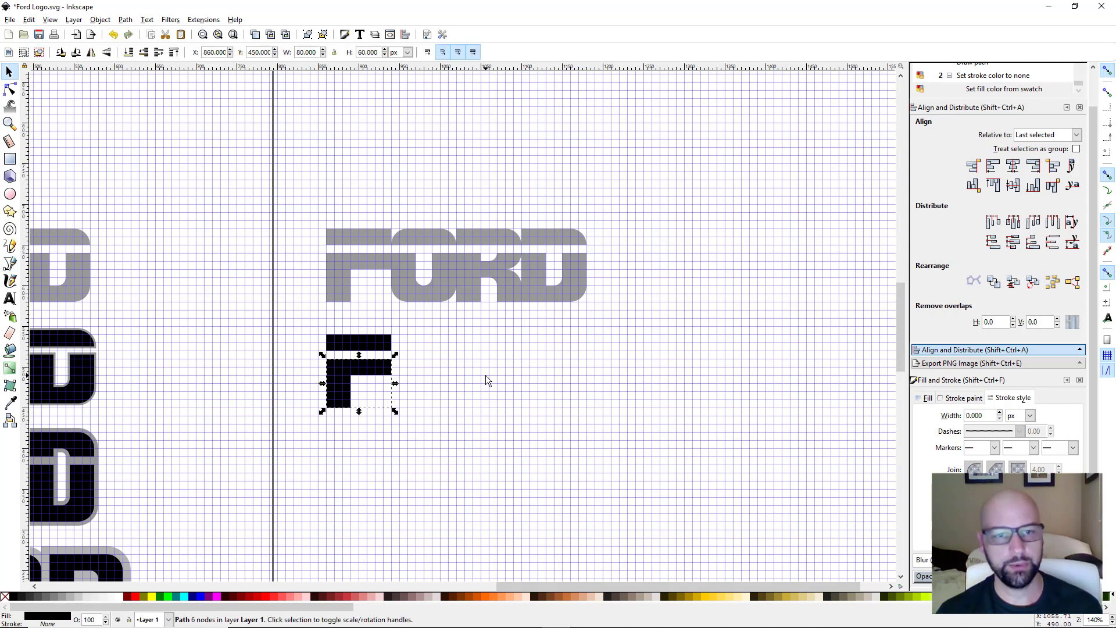
{"action": "left_click", "coordinate": [373, 344]}
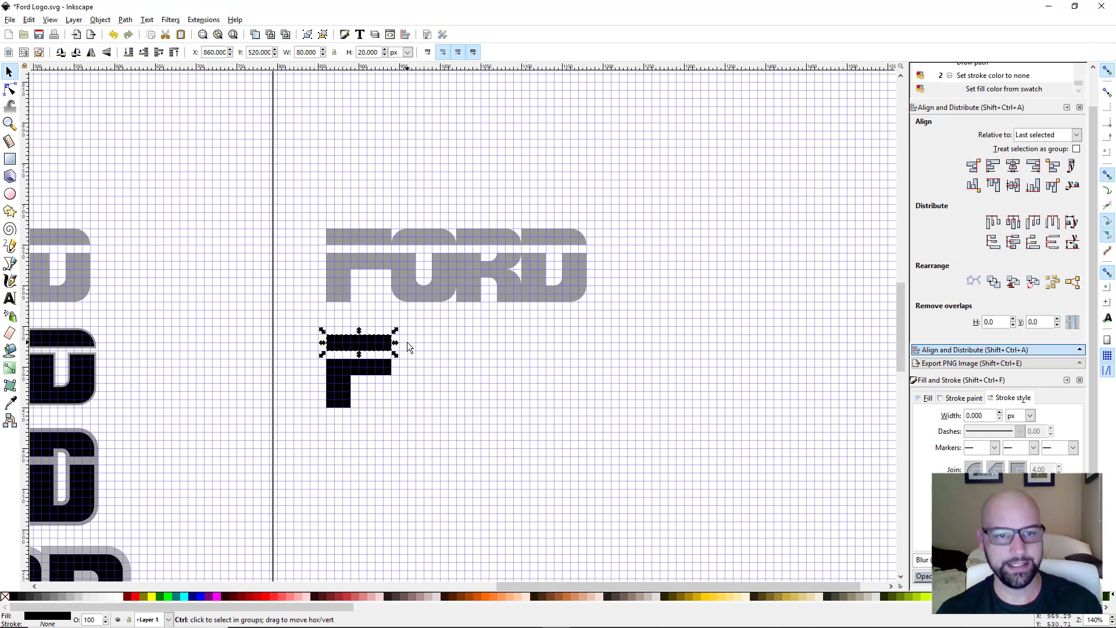
{"action": "key", "text": "ctrl+d"}
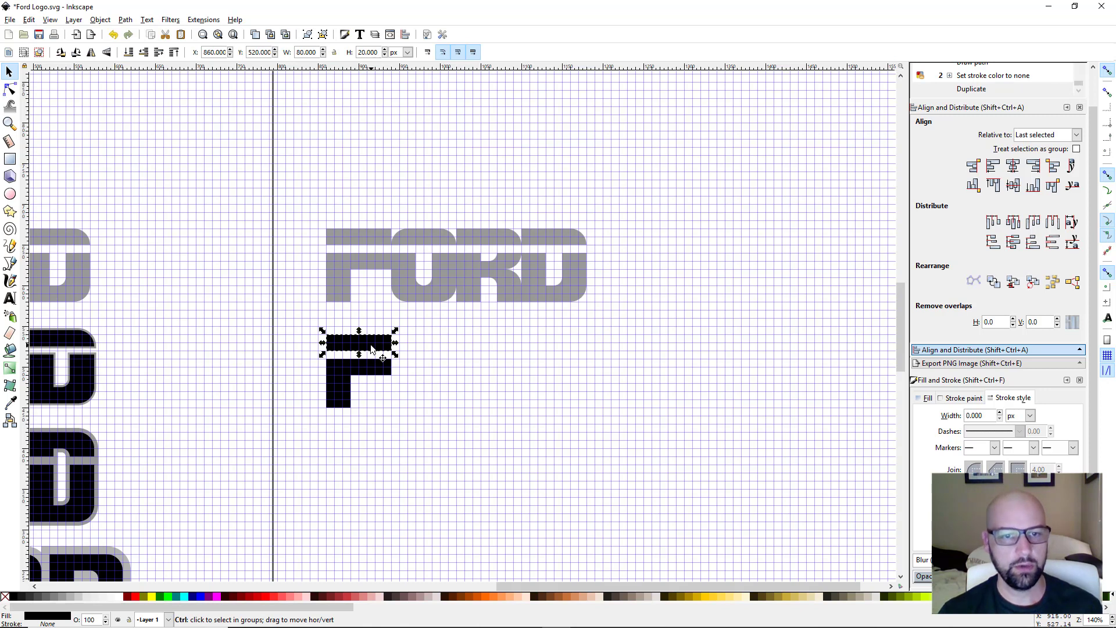
{"action": "left_click_drag", "start_coordinate": [372, 349], "coordinate": [470, 353]}
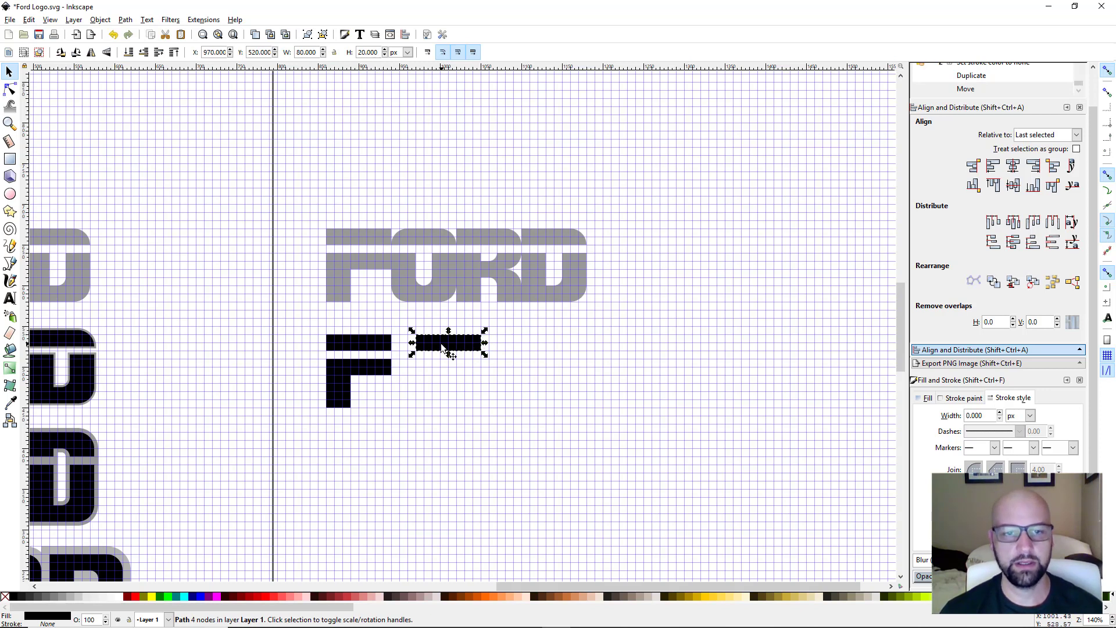
{"action": "left_click_drag", "start_coordinate": [448, 349], "coordinate": [458, 352]}
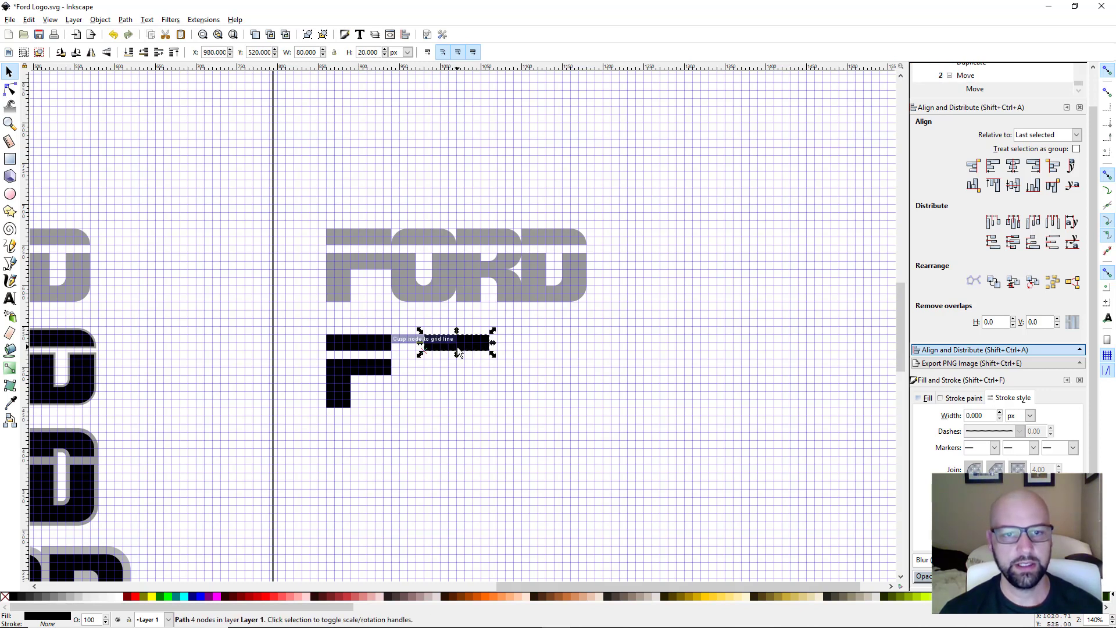
{"action": "scroll", "coordinate": [460, 380], "scroll_direction": "up", "scroll_amount": 2}
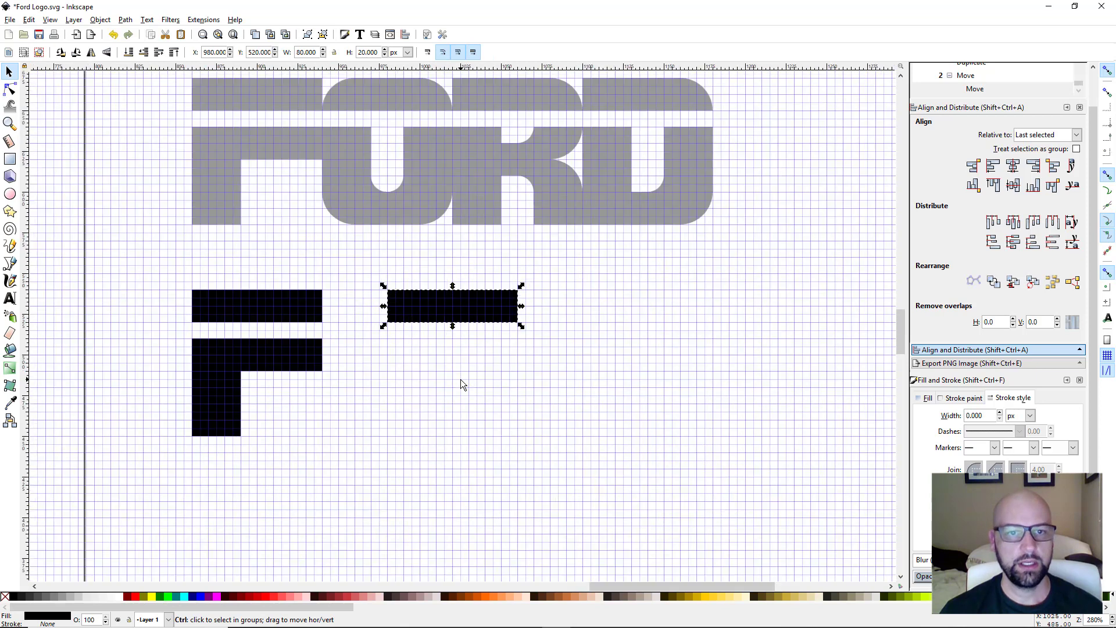
{"action": "scroll", "coordinate": [460, 381], "scroll_direction": "down", "scroll_amount": 1}
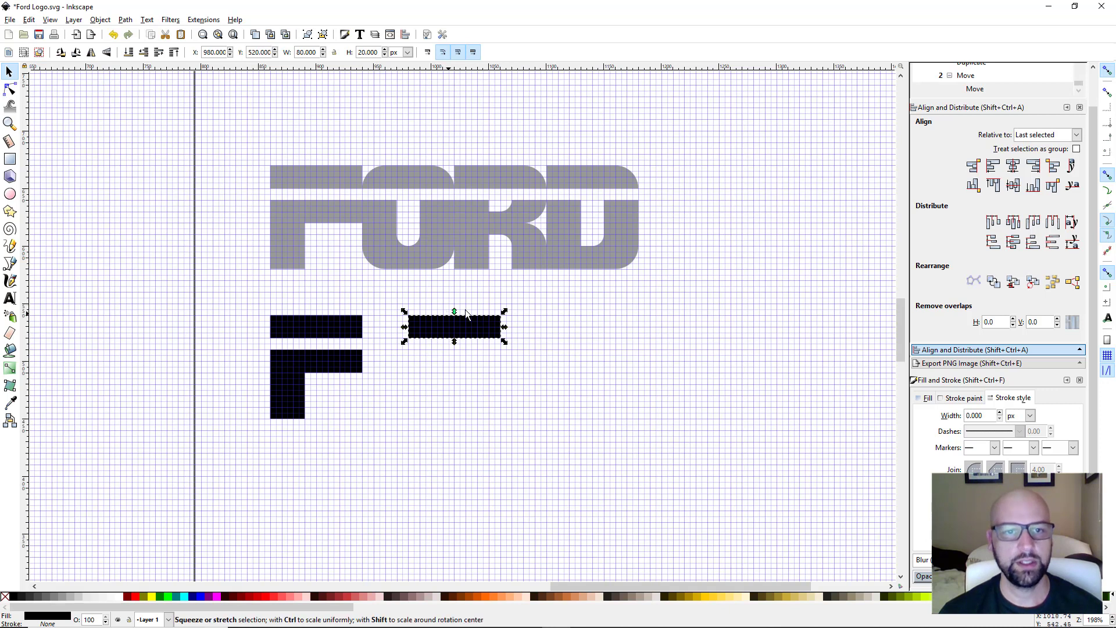
{"action": "scroll", "coordinate": [405, 270], "scroll_direction": "down", "scroll_amount": 1}
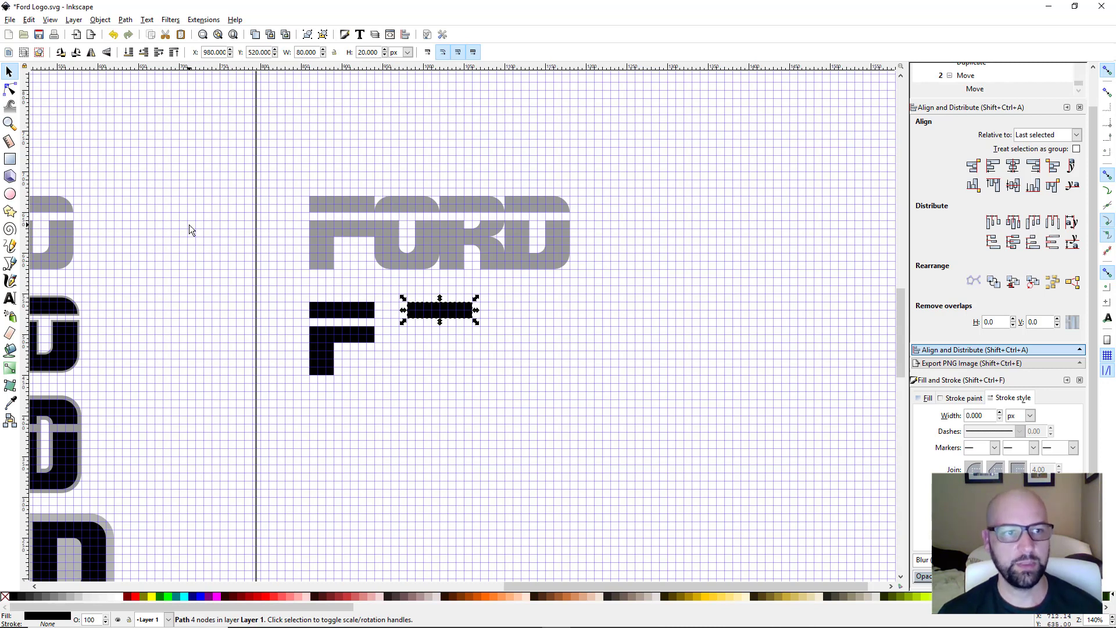
- Draw a 40 by 40 px circle on the grid below the duplicated bar with the ellipse tool
{"action": "left_click", "coordinate": [10, 194]}
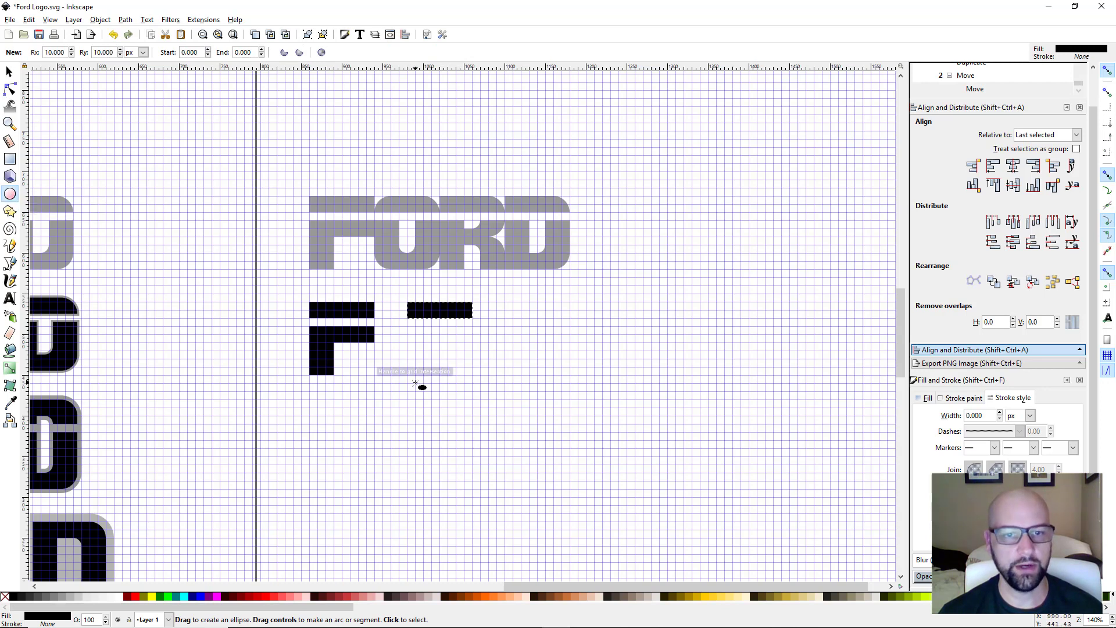
{"action": "left_click_drag", "start_coordinate": [432, 373], "coordinate": [419, 365]}
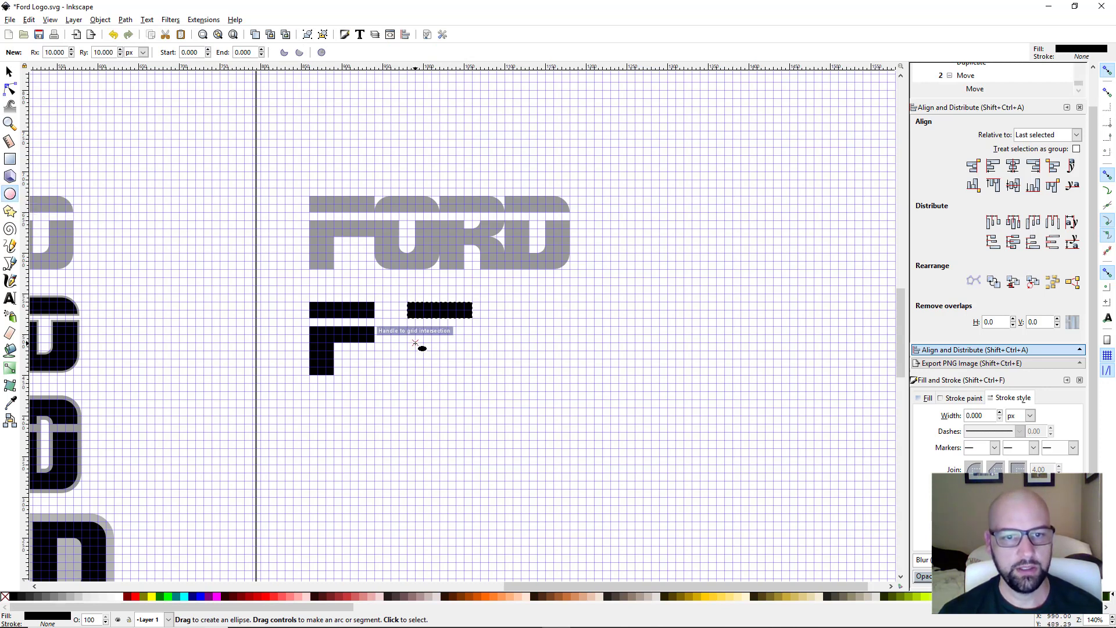
{"action": "left_click_drag", "start_coordinate": [416, 343], "coordinate": [451, 377]}
{"action": "left_click_drag", "start_coordinate": [450, 376], "coordinate": [451, 377]}
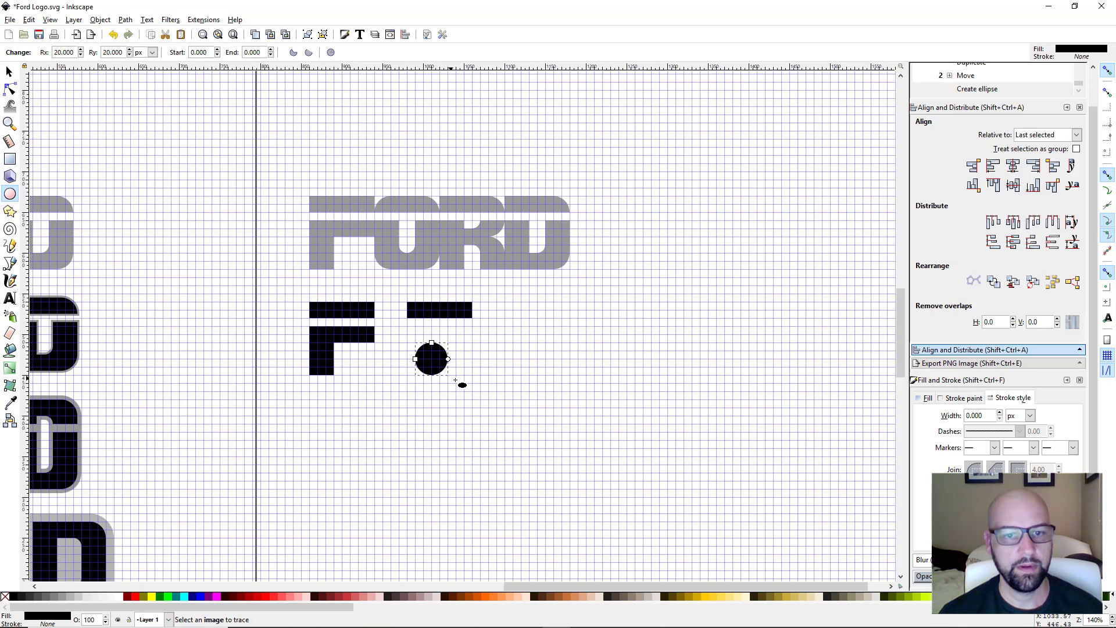
- Snap the circle into the duplicated bar's upper-left corner at X 980, Y 500 px and fill it with orange #FF6600
{"action": "key", "text": "s"}
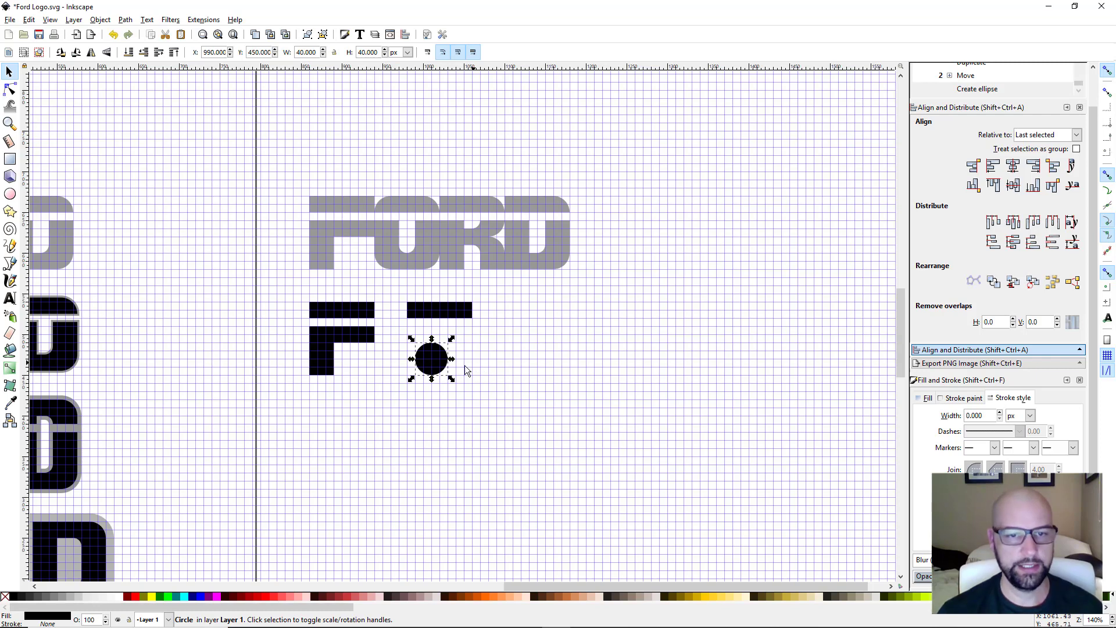
{"action": "left_click_drag", "start_coordinate": [436, 366], "coordinate": [432, 330]}
{"action": "scroll", "coordinate": [406, 340], "scroll_direction": "up", "scroll_amount": 4}
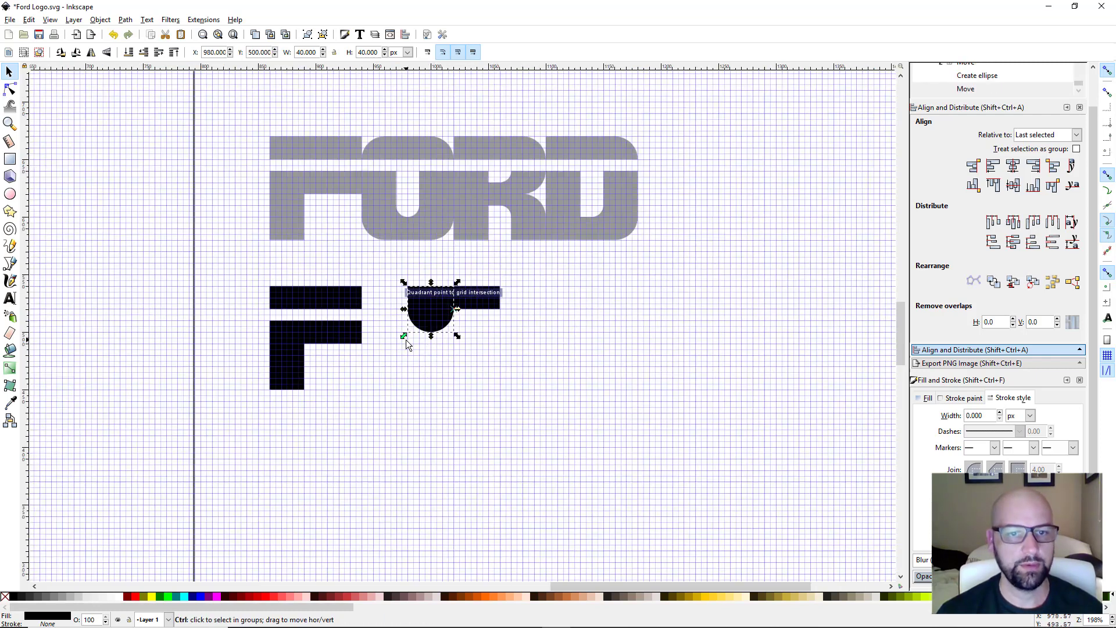
{"action": "left_click", "coordinate": [485, 595]}
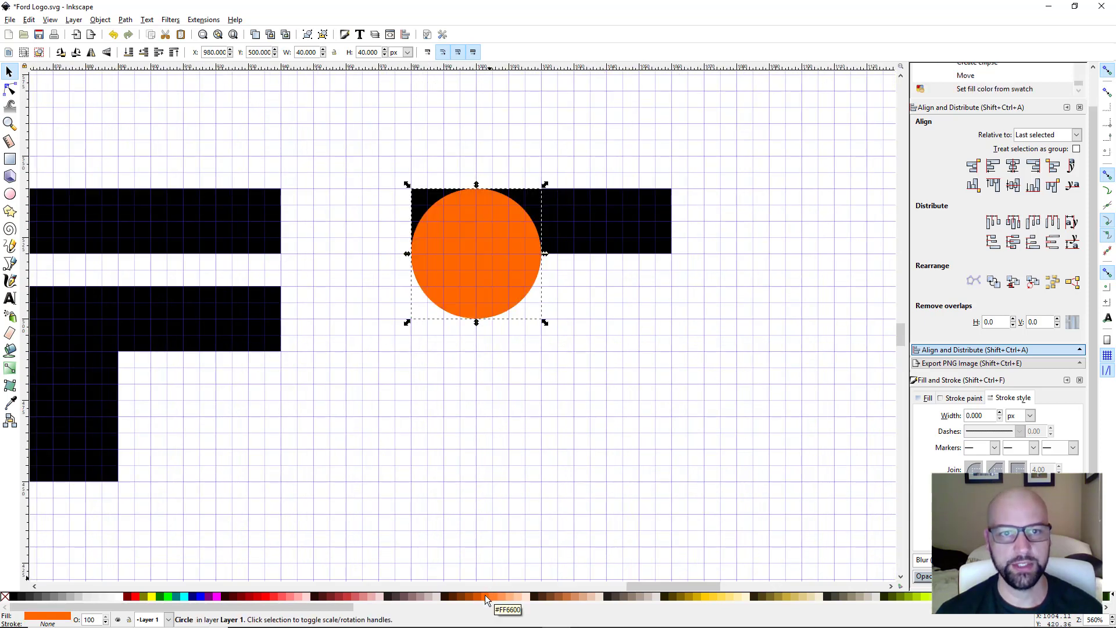
- Duplicate the black bar beneath the orange circle and lower the copy one level so it lies behind the circle
{"action": "scroll", "coordinate": [469, 382], "scroll_direction": "up", "scroll_amount": 3}
{"action": "scroll", "coordinate": [460, 482], "scroll_direction": "up", "scroll_amount": 1}
{"action": "scroll", "coordinate": [460, 482], "scroll_direction": "right", "scroll_amount": 1}
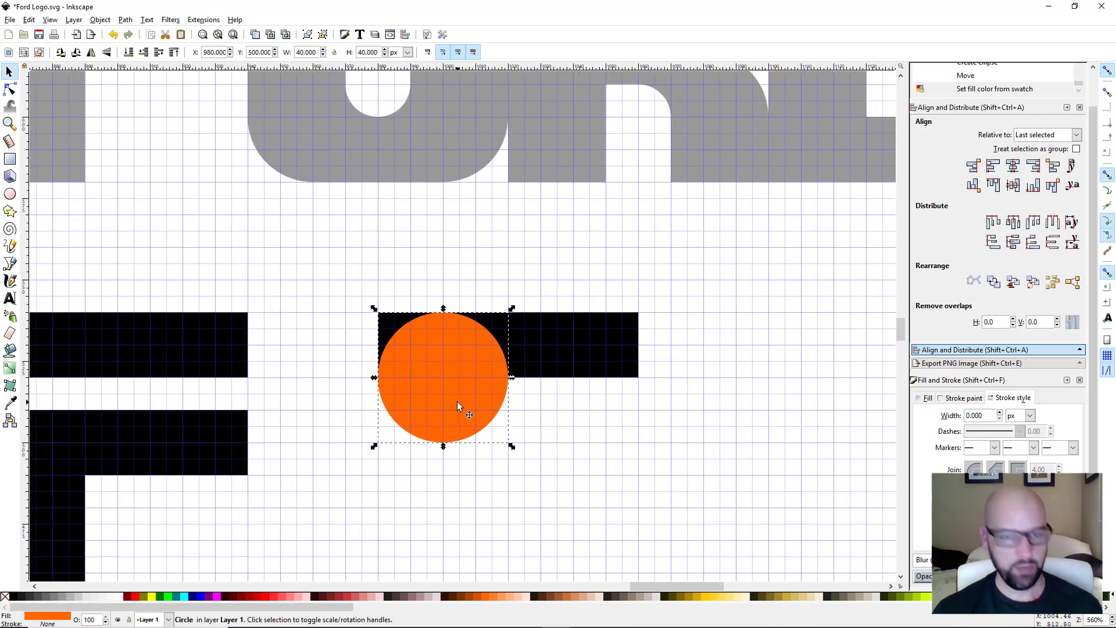
{"action": "left_click", "coordinate": [561, 352]}
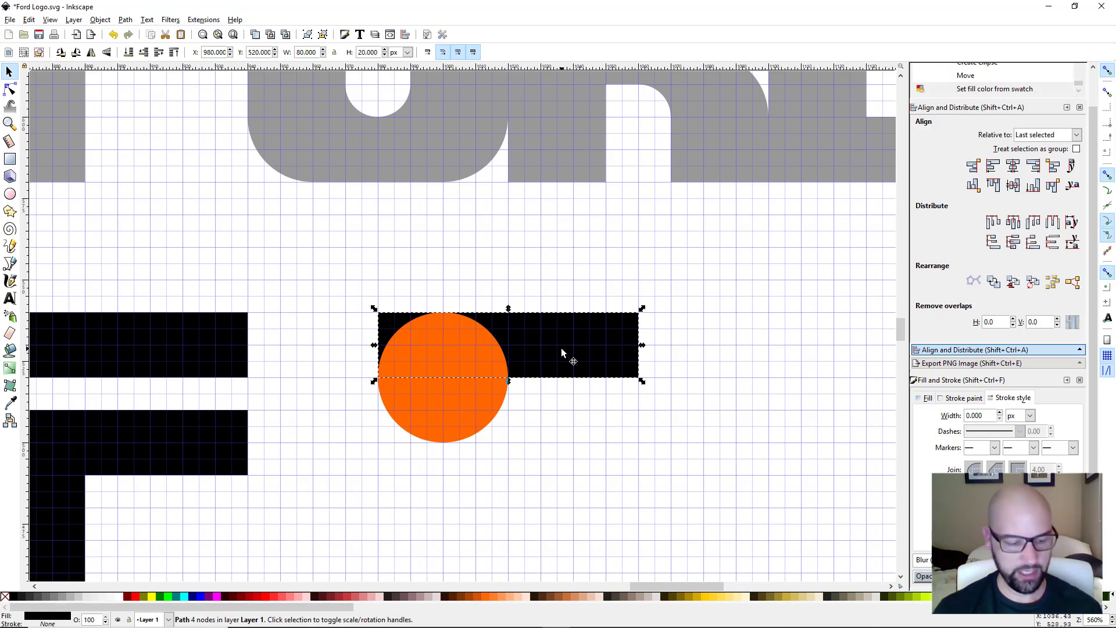
{"action": "key", "text": "ctrl+d"}
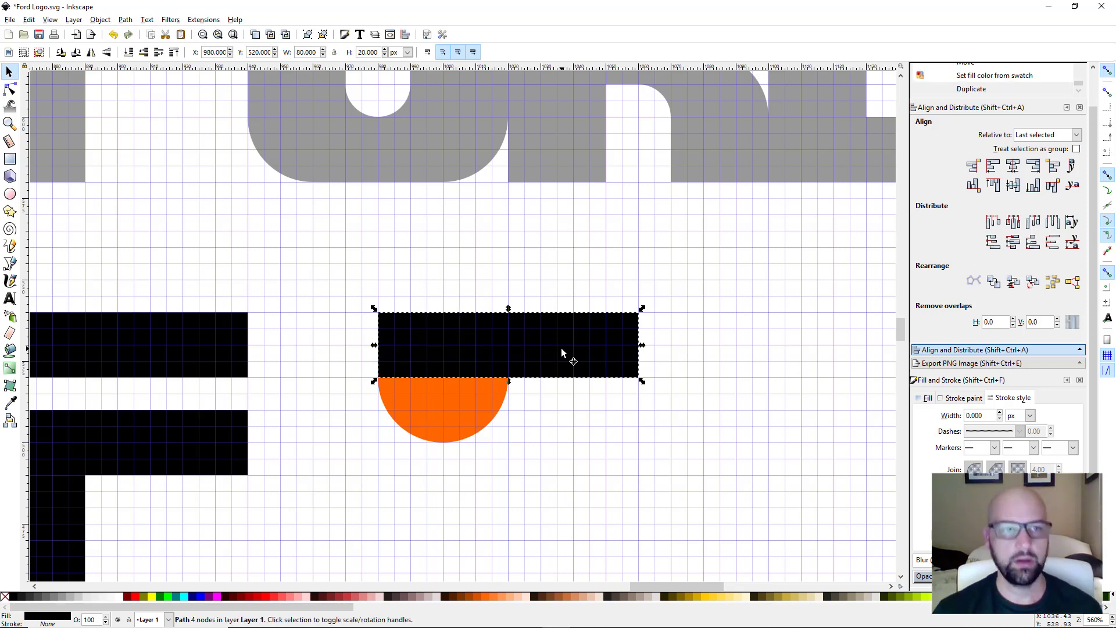
{"action": "left_click", "coordinate": [144, 53]}
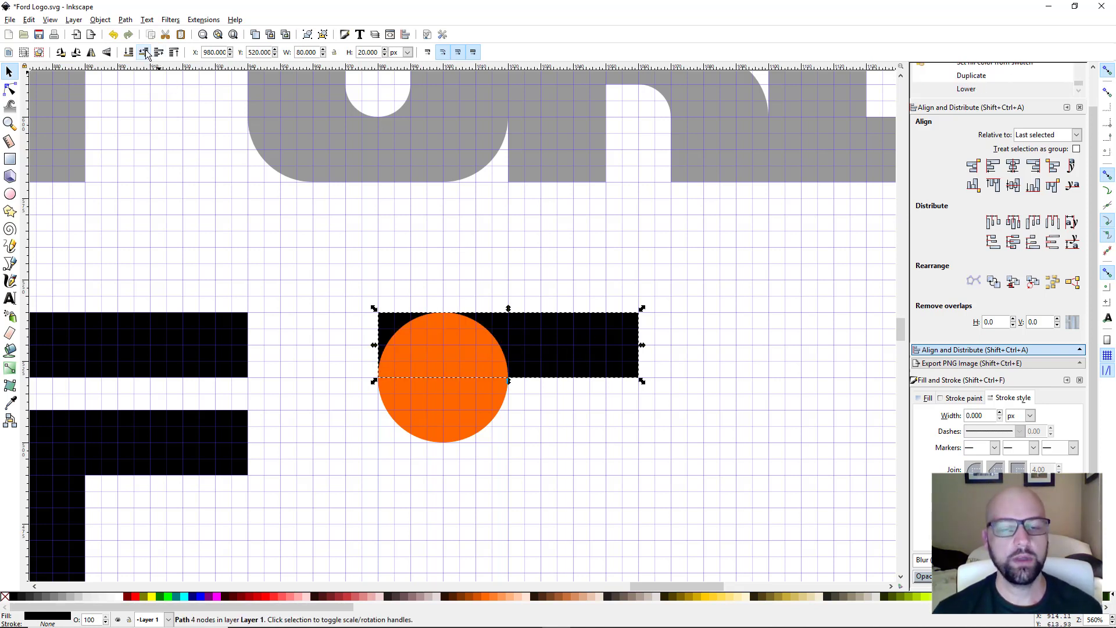
- Subtract the orange circle from the upper copy of the black bar with the Difference operation
{"action": "left_click", "coordinate": [437, 423]}
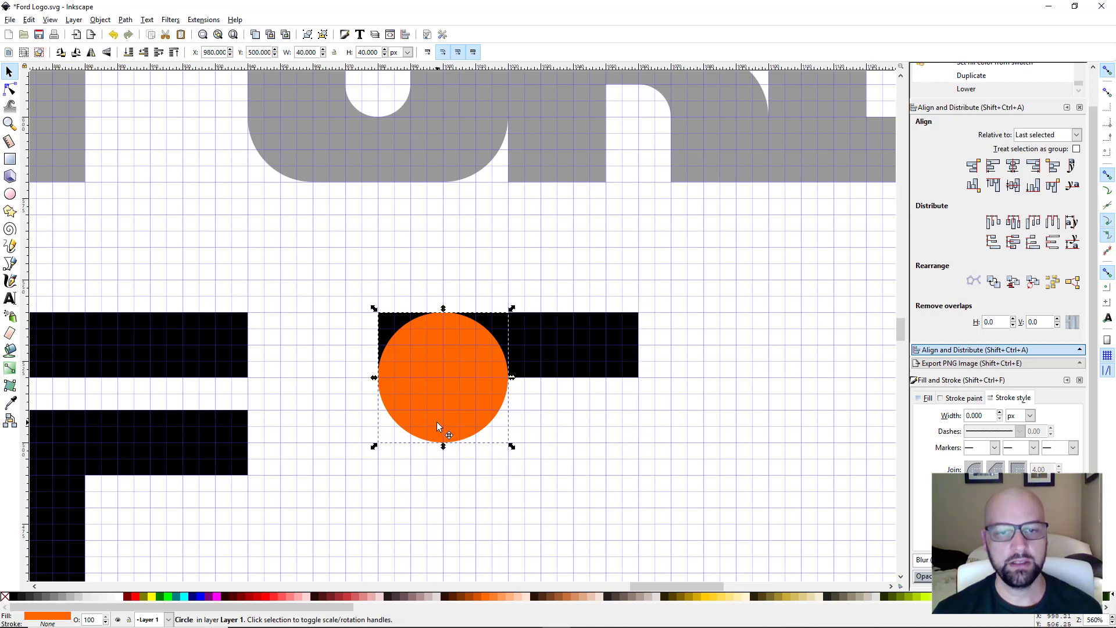
{"action": "left_click", "coordinate": [527, 364], "text": "shift"}
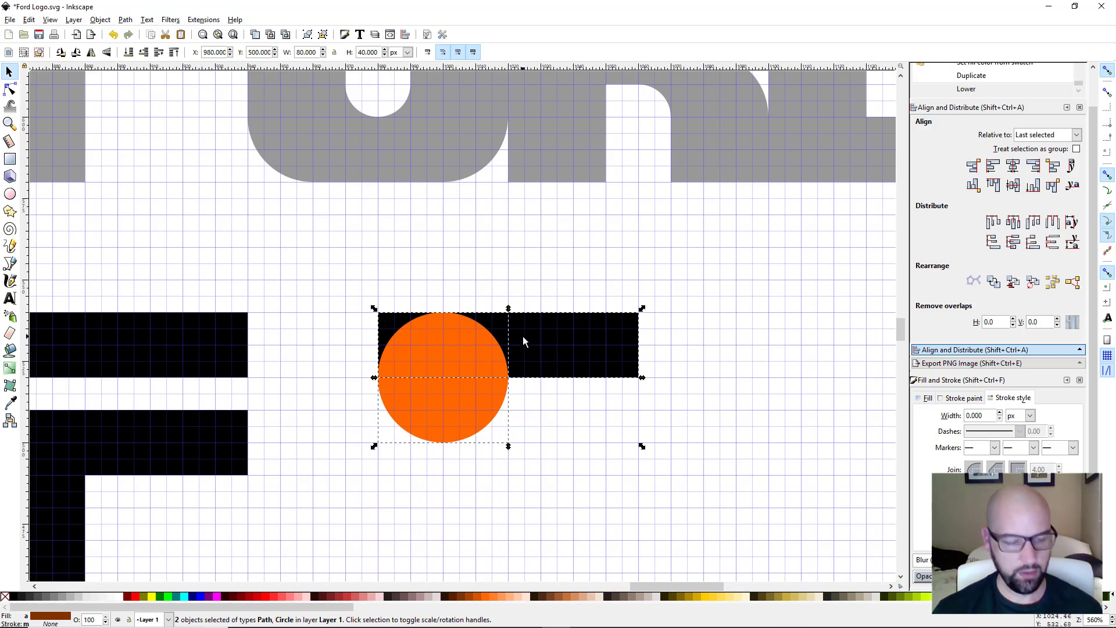
{"action": "left_click", "coordinate": [125, 21]}
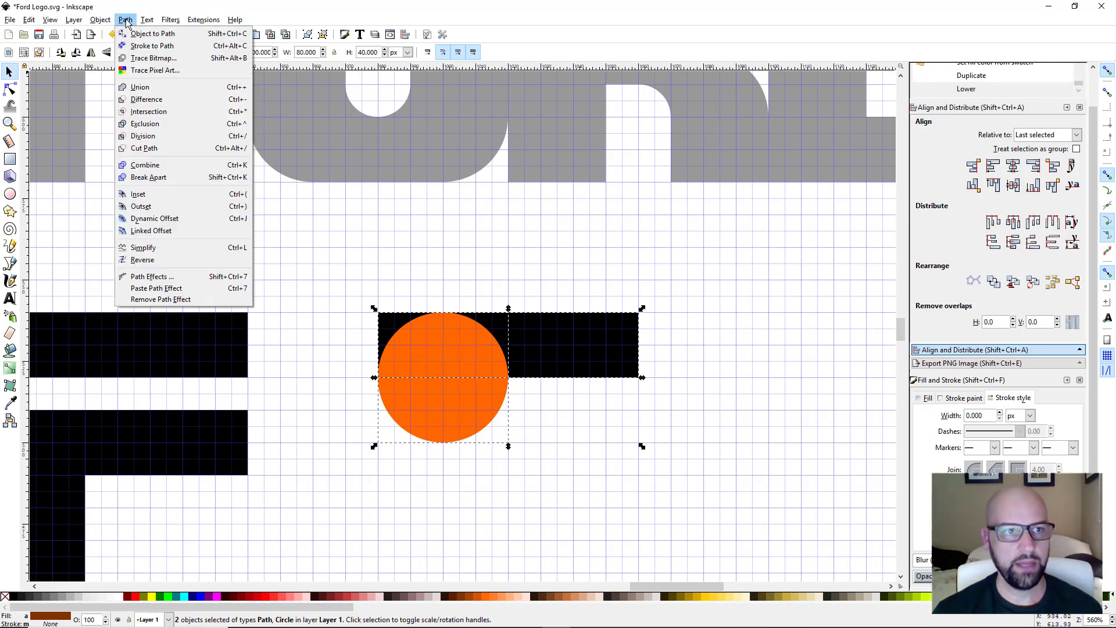
{"action": "left_click", "coordinate": [233, 98]}
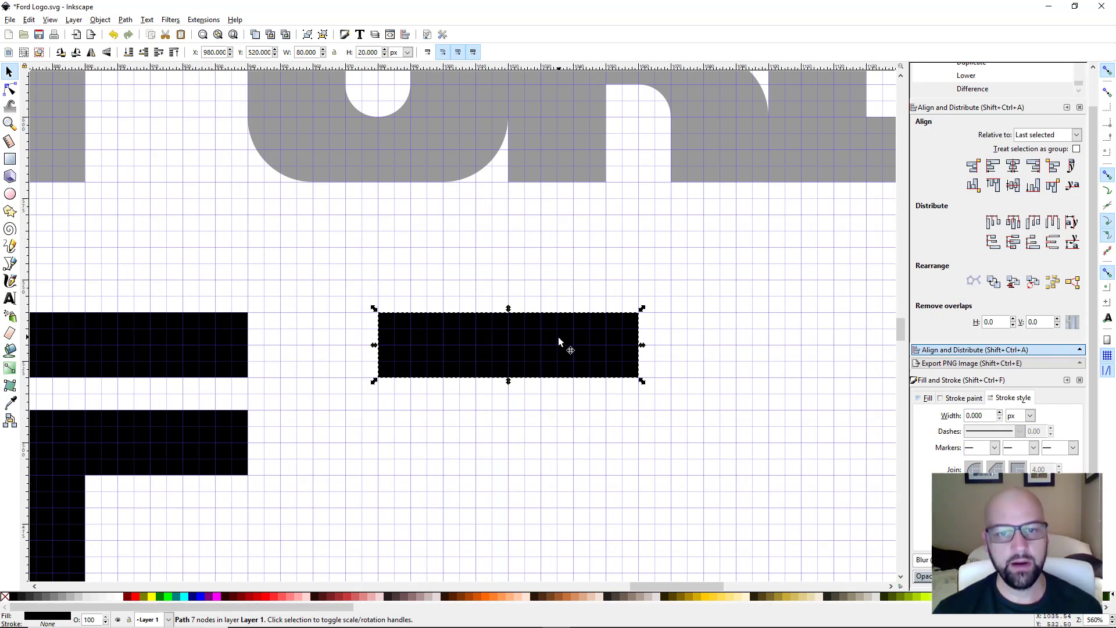
- Fill the cut bar with blue, break it apart into separate paths, and deselect everything
{"action": "left_click", "coordinate": [197, 596]}
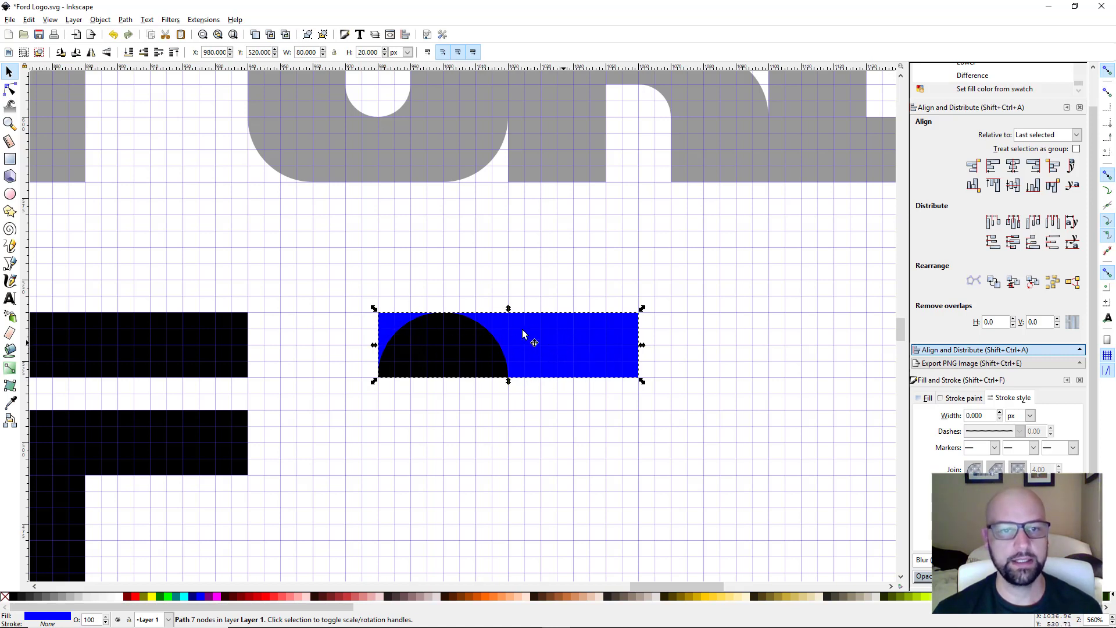
{"action": "left_click", "coordinate": [127, 20]}
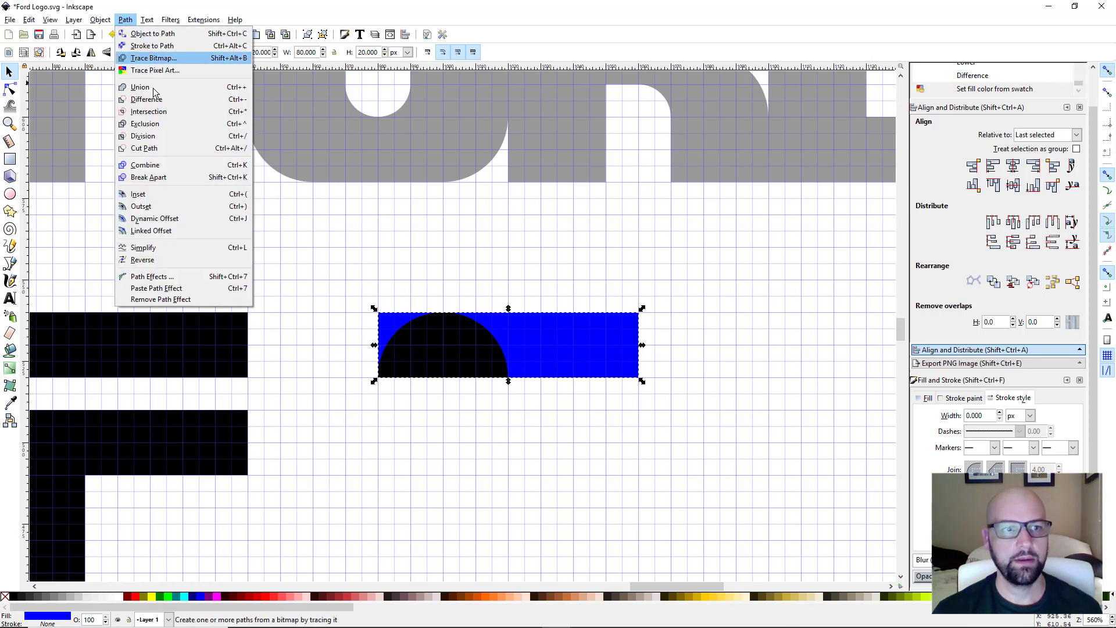
{"action": "left_click", "coordinate": [159, 179]}
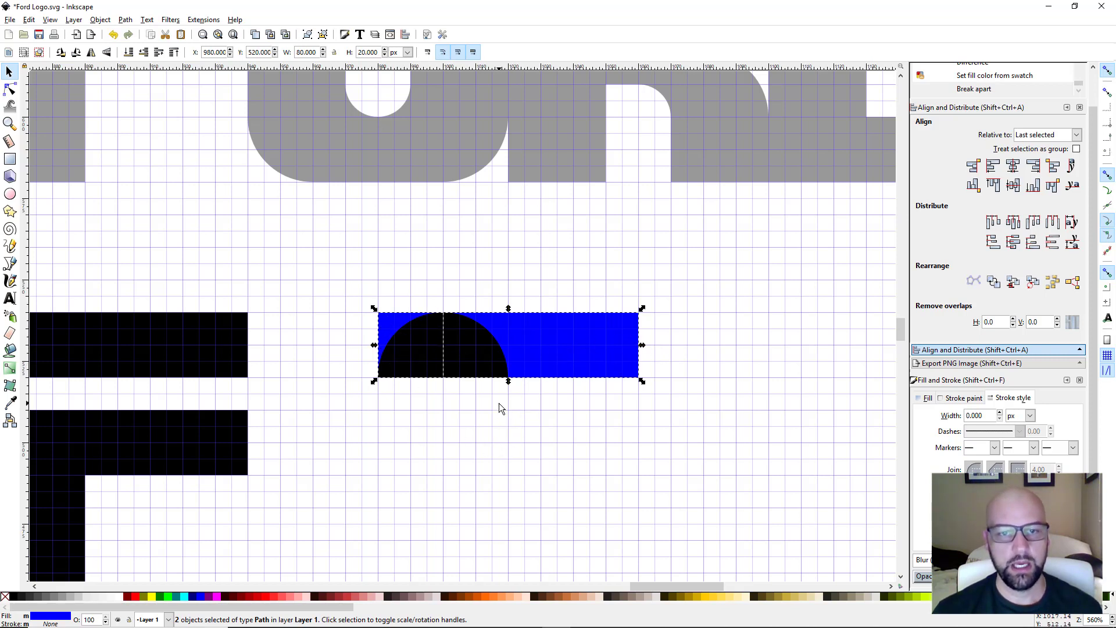
{"action": "left_click", "coordinate": [556, 364]}
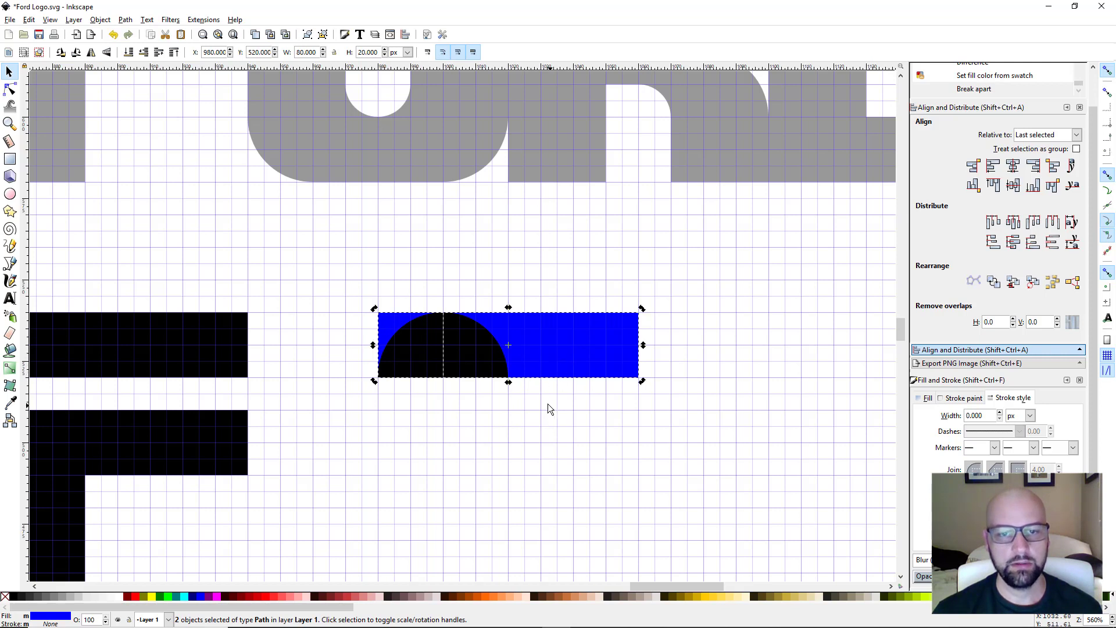
{"action": "left_click", "coordinate": [537, 423]}
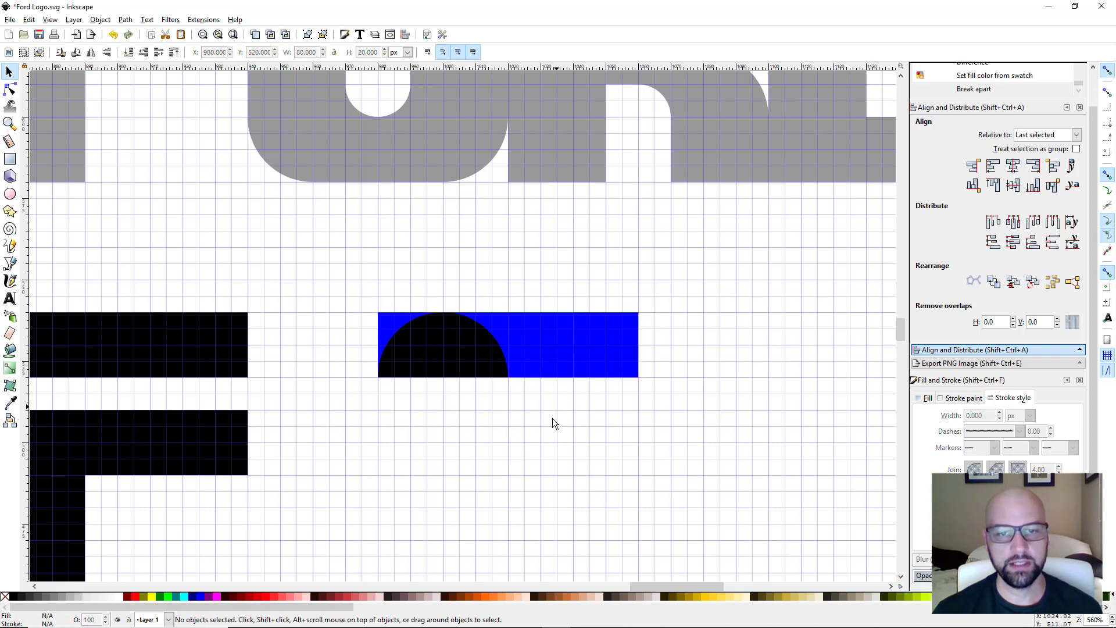
- Delete the larger blue leftover piece and place a duplicate of the blue corner piece above the bar at X 1000, Y 550 px
{"action": "left_click", "coordinate": [560, 342]}
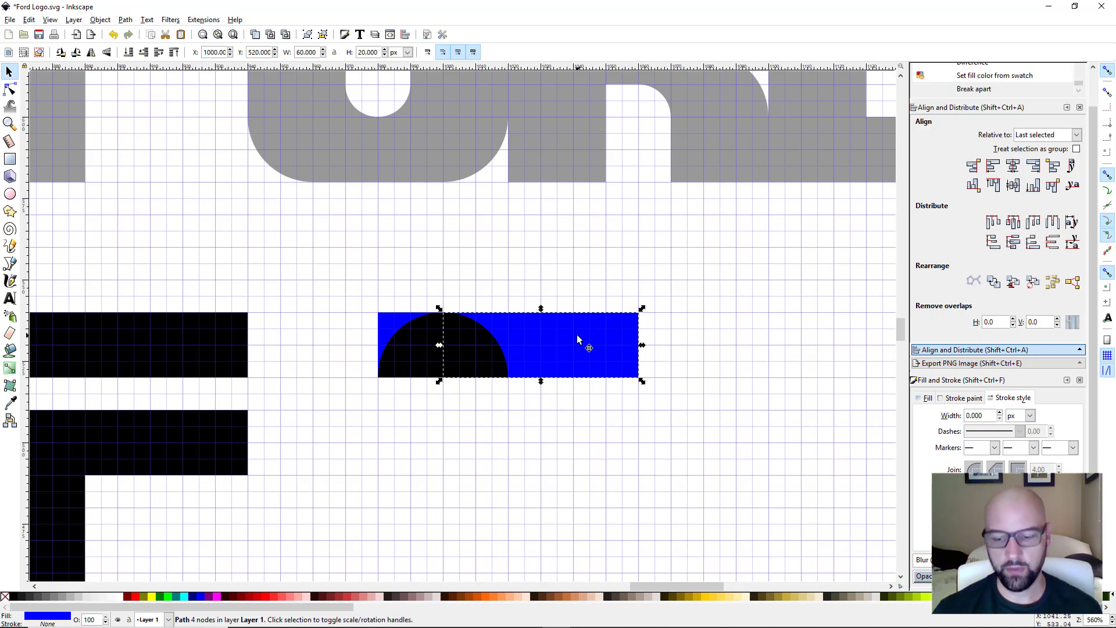
{"action": "key", "text": "Delete"}
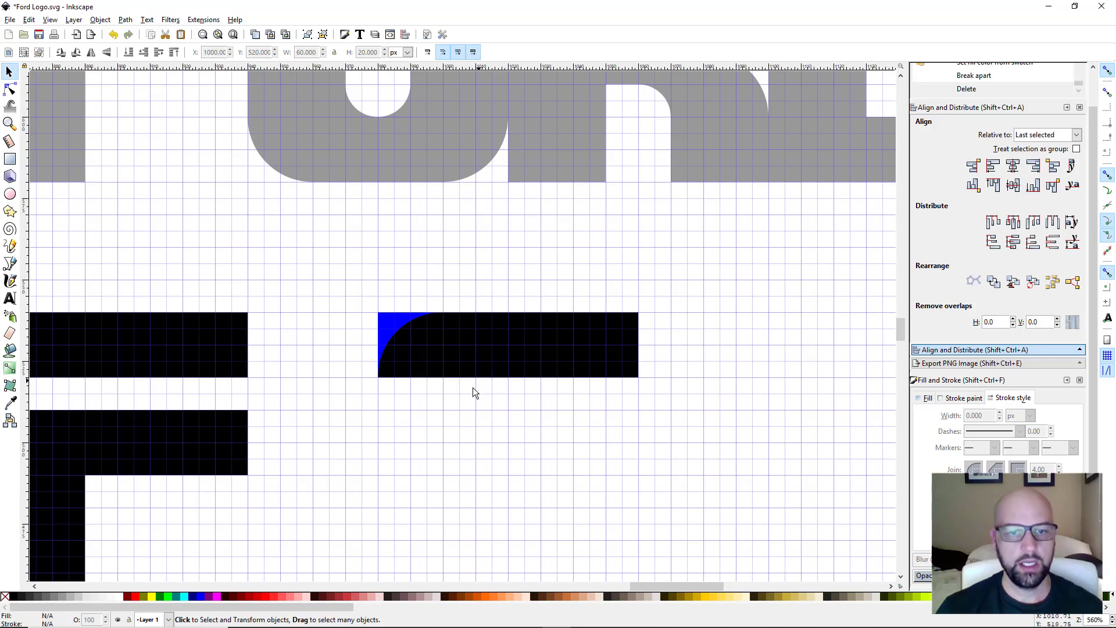
{"action": "left_click", "coordinate": [396, 324]}
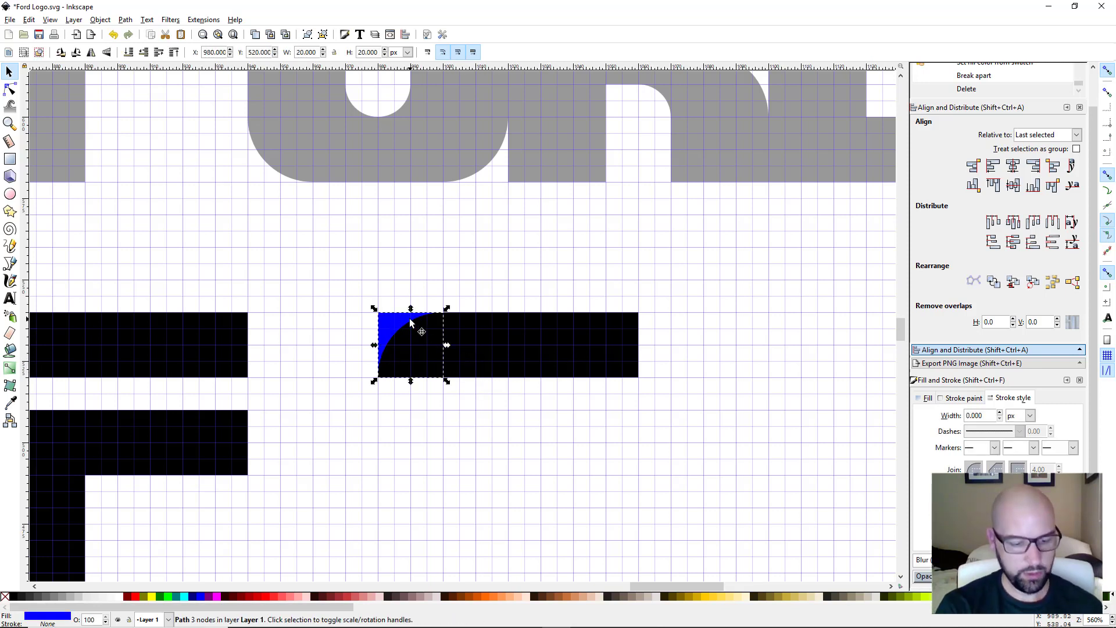
{"action": "key", "text": "ctrl+d"}
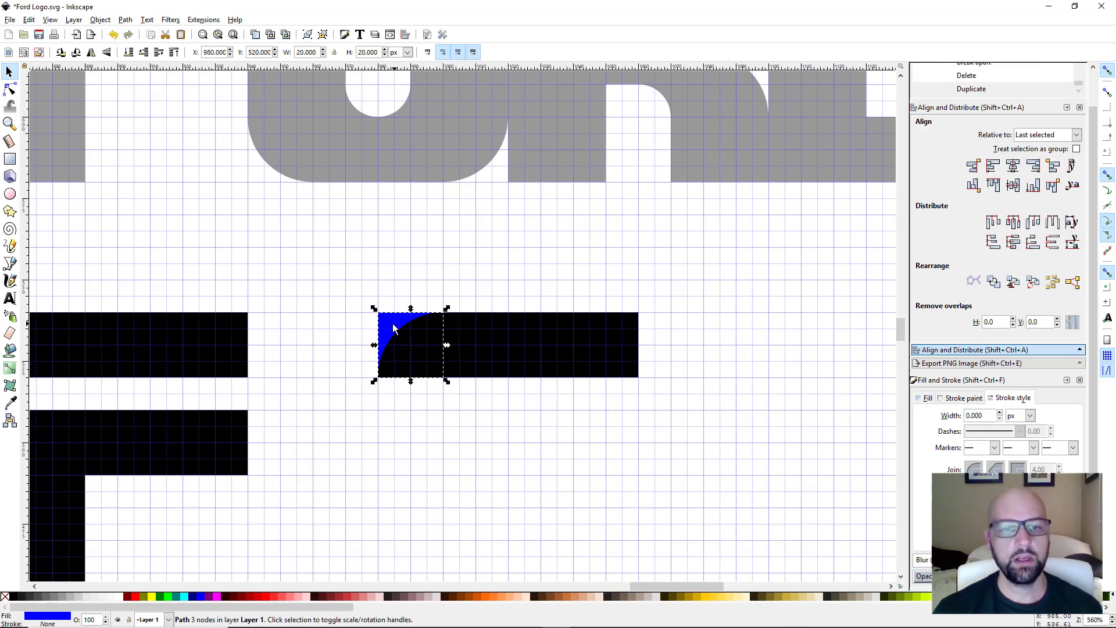
{"action": "left_click_drag", "start_coordinate": [391, 321], "coordinate": [456, 221]}
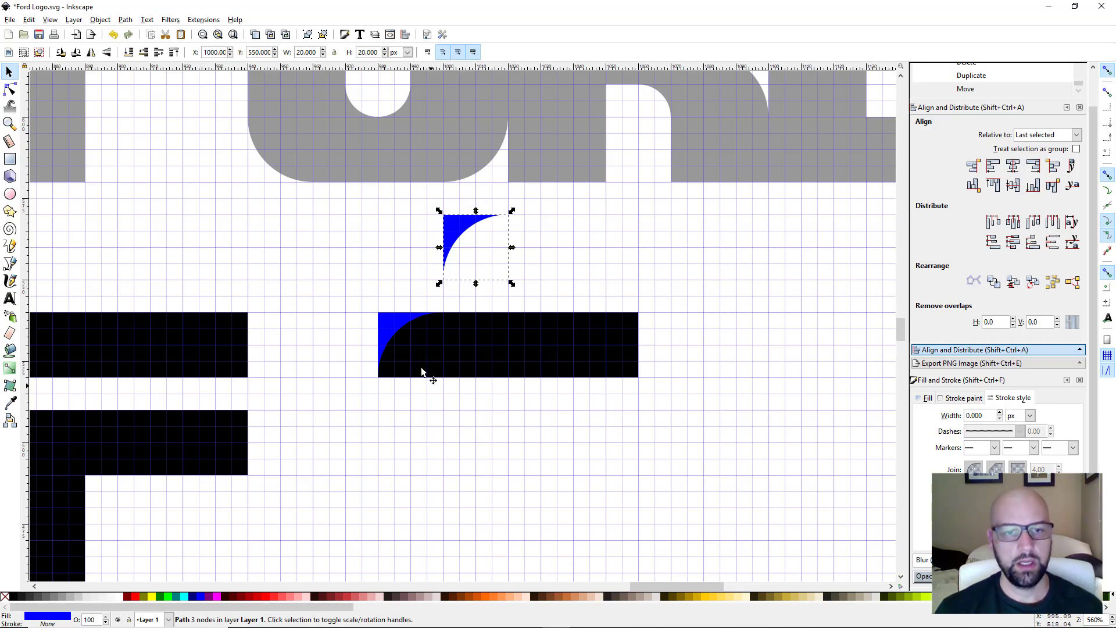
- Subtract the original blue corner piece from the black bar with Difference to round its upper-left corner
{"action": "left_click", "coordinate": [390, 324]}
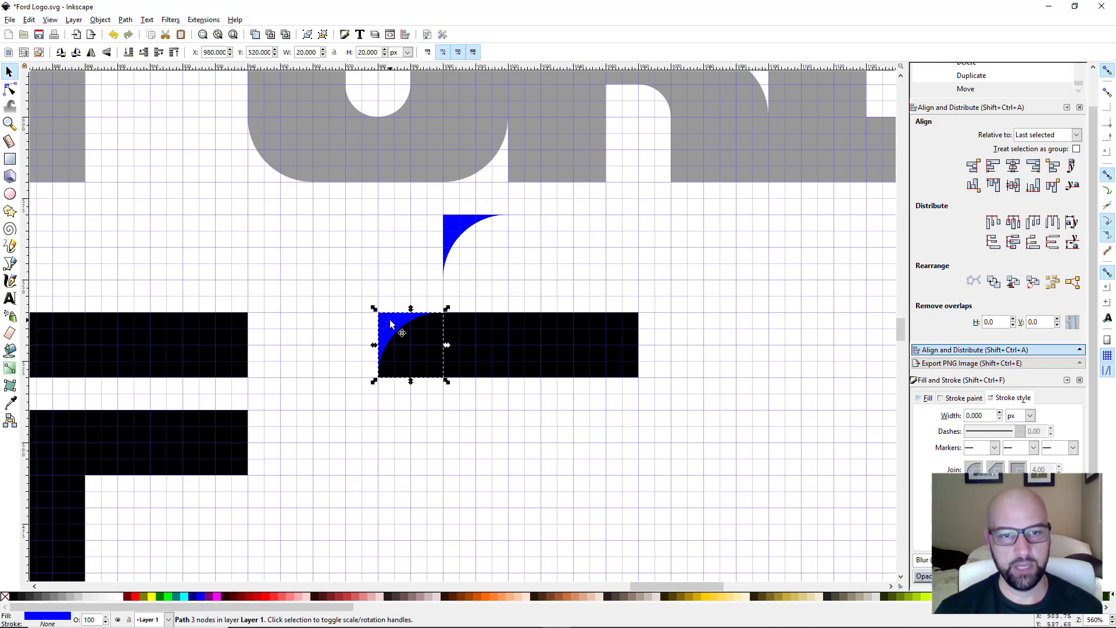
{"action": "left_click", "coordinate": [495, 361], "text": "shift"}
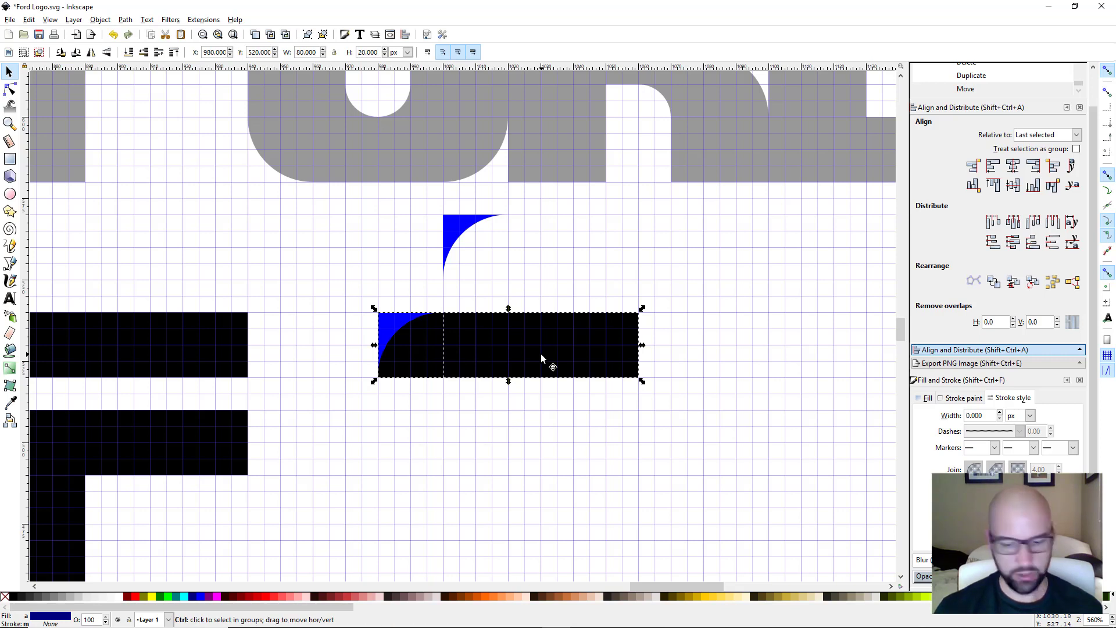
{"action": "key", "text": "ctrl+minus"}
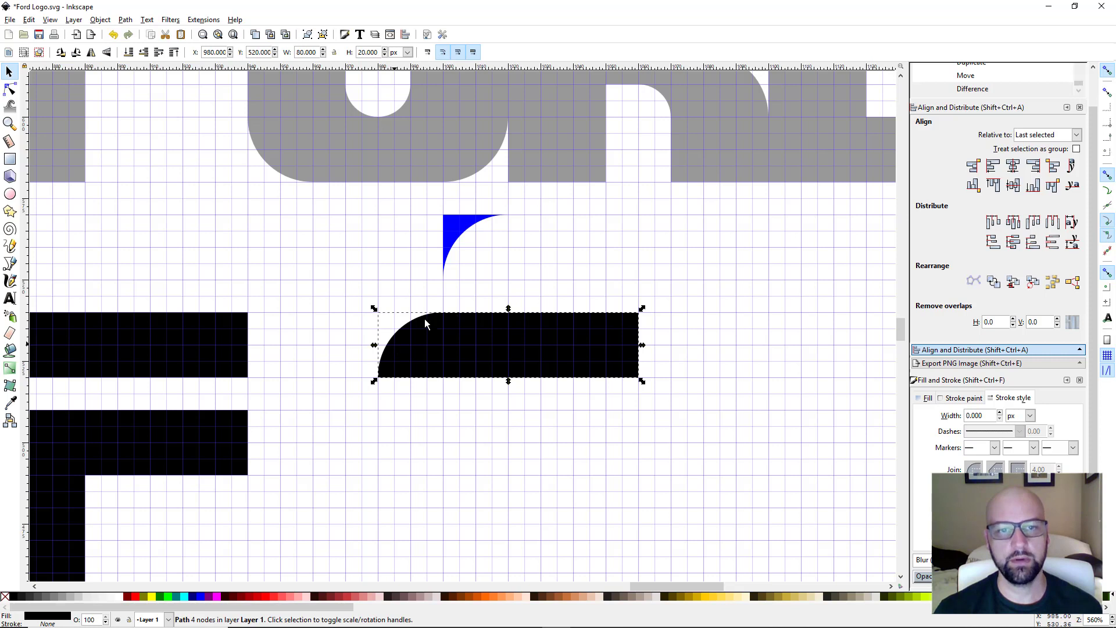
- Round the bar's upper-right corner by subtracting a horizontally flipped duplicate of the spare blue corner piece, snapped at X 1040, Y 520 px
{"action": "left_click", "coordinate": [451, 236]}
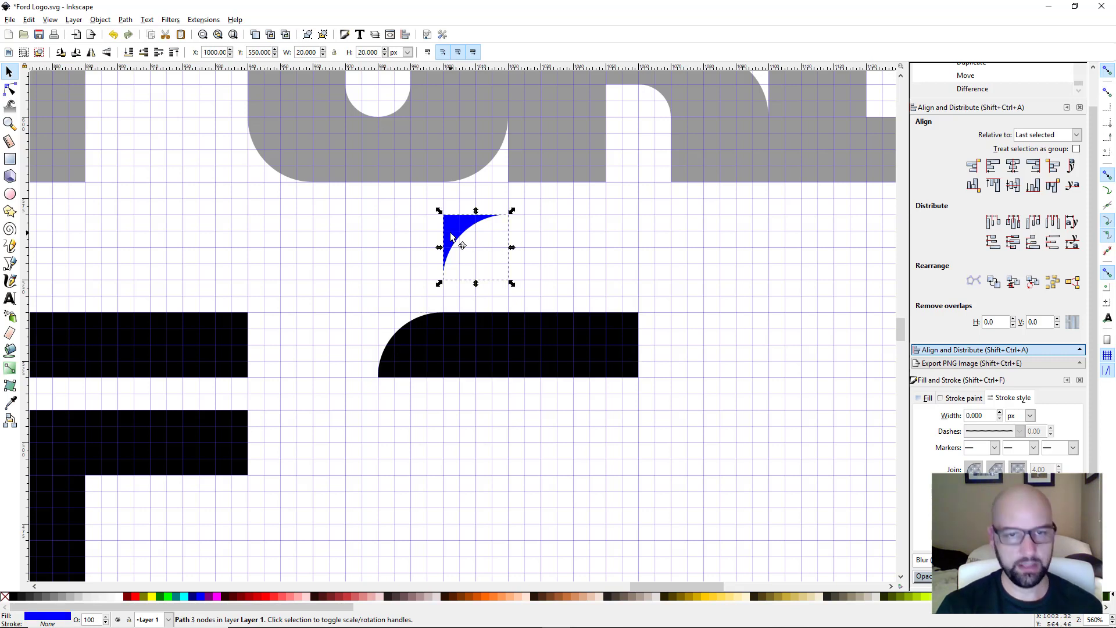
{"action": "key", "text": "ctrl+d"}
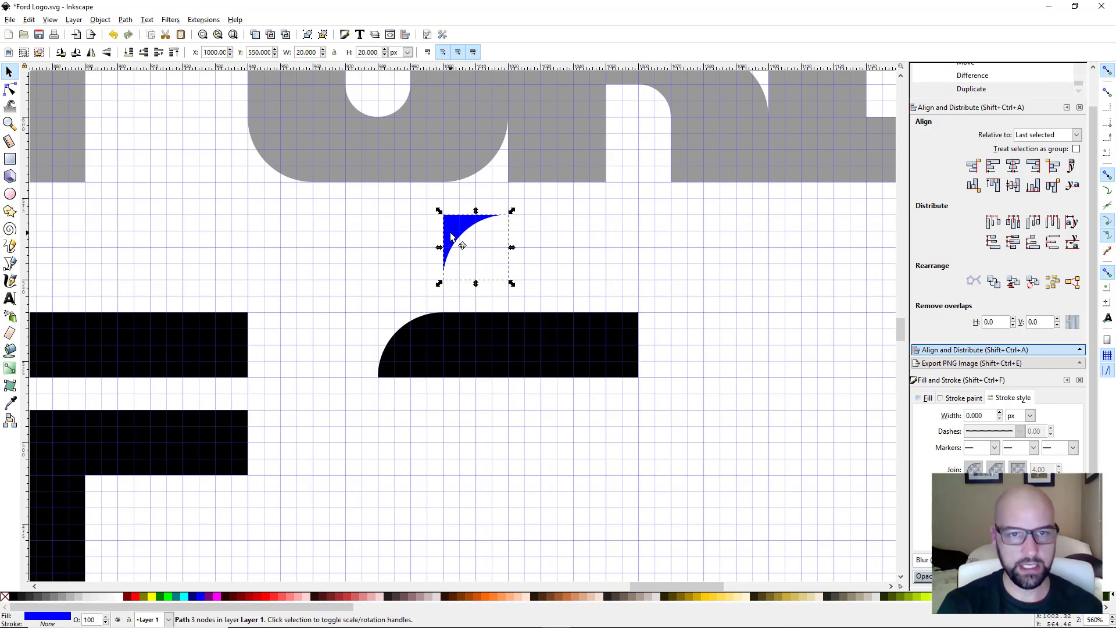
{"action": "key", "text": "h"}
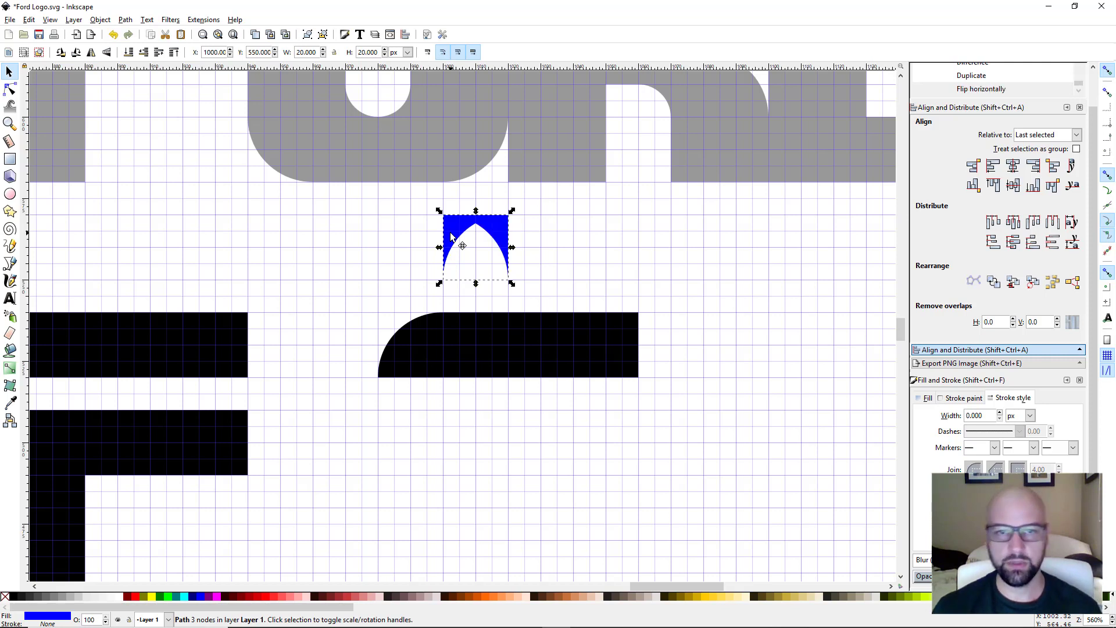
{"action": "left_click_drag", "start_coordinate": [511, 243], "coordinate": [631, 333]}
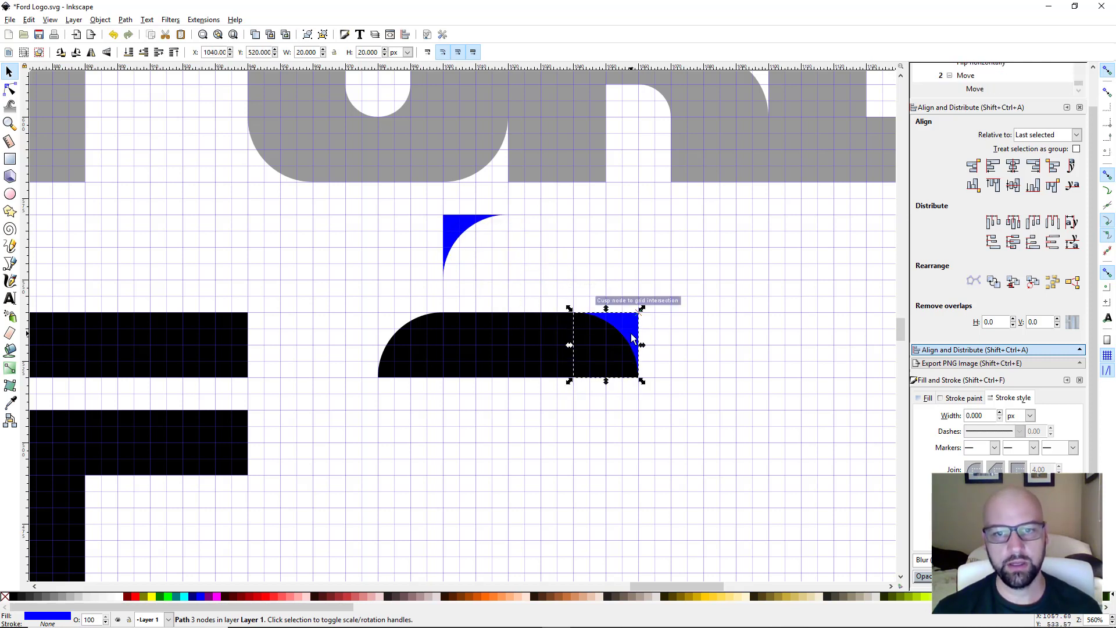
{"action": "left_click", "coordinate": [528, 364], "text": "shift"}
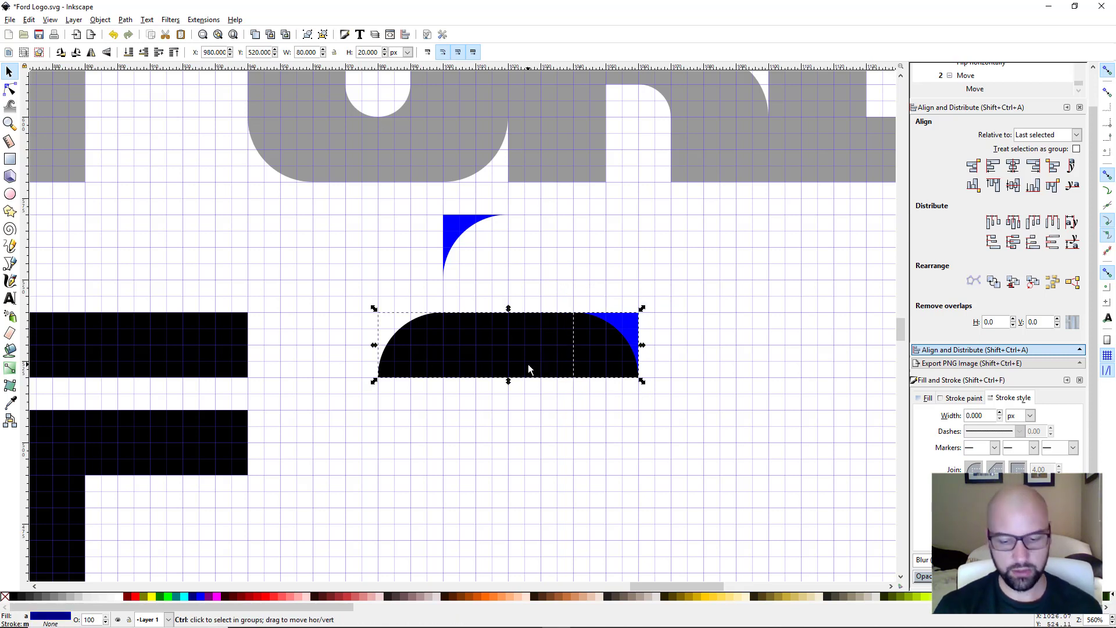
{"action": "key", "text": "ctrl+minus"}
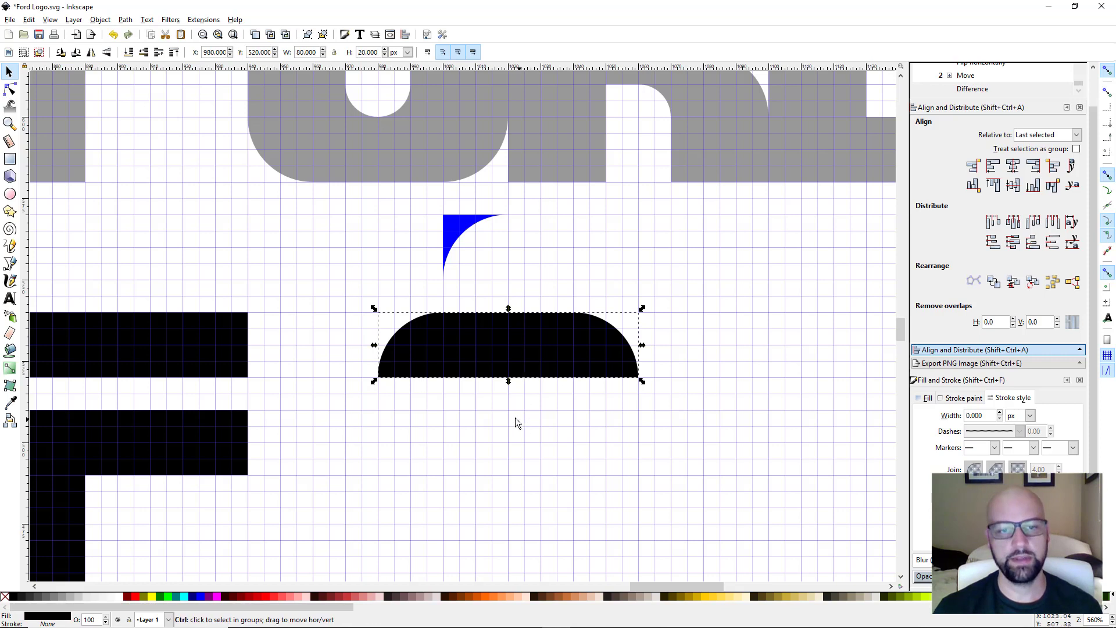
- Move the rounded bar against the F's top bar at X 940, Y 520 px, and place a vertically flipped duplicate below it at Y 450 px
{"action": "scroll", "coordinate": [515, 417], "scroll_direction": "down", "scroll_amount": 2}
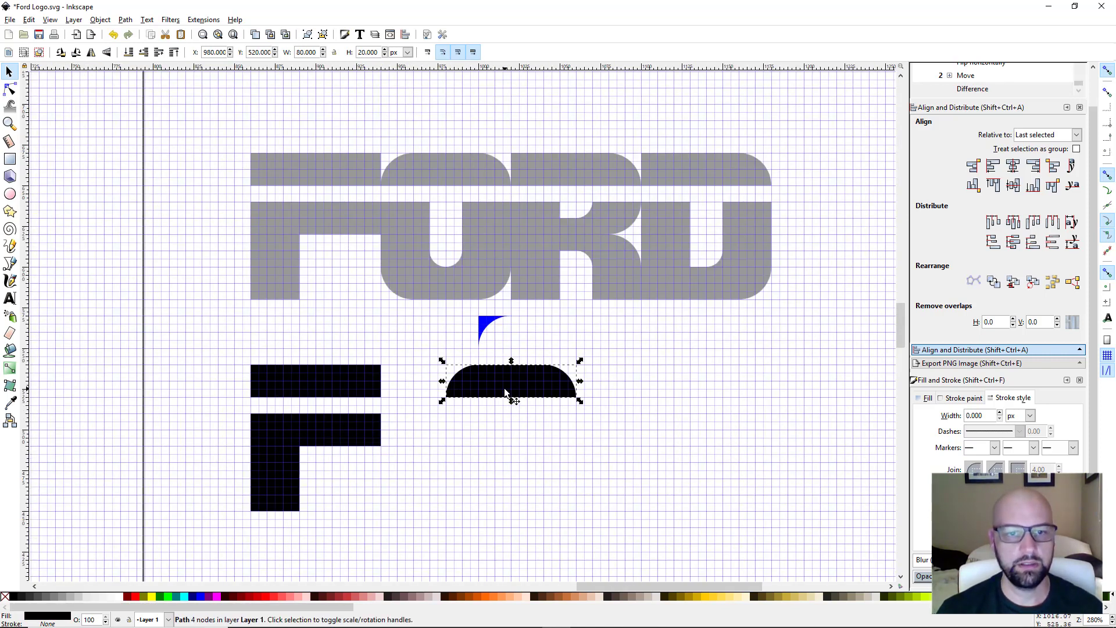
{"action": "left_click_drag", "start_coordinate": [506, 394], "coordinate": [440, 387]}
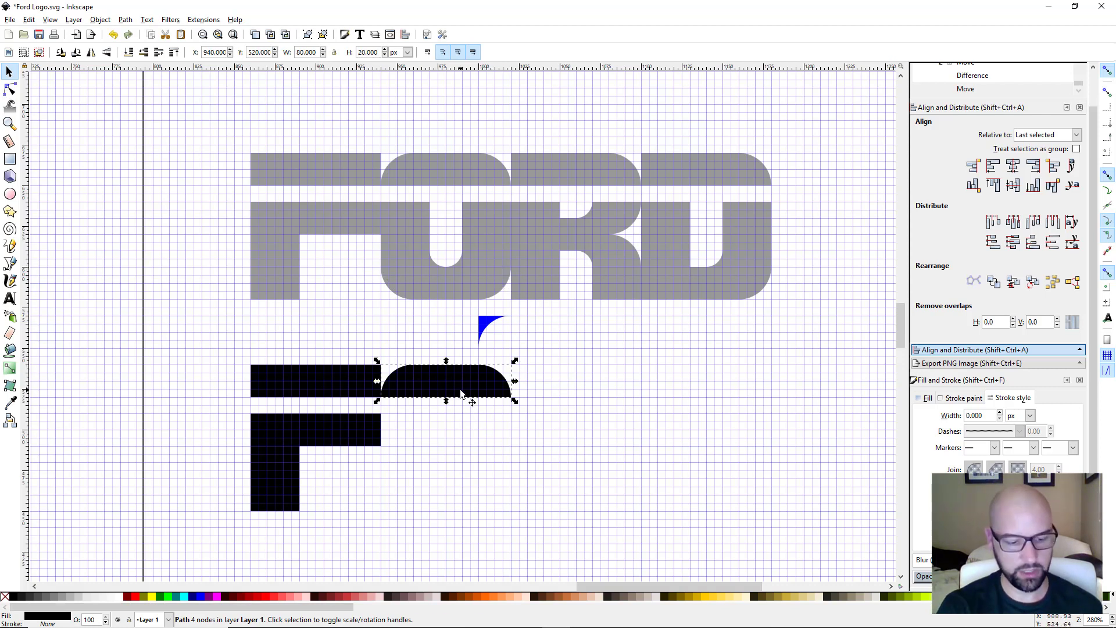
{"action": "key", "text": "ctrl+d"}
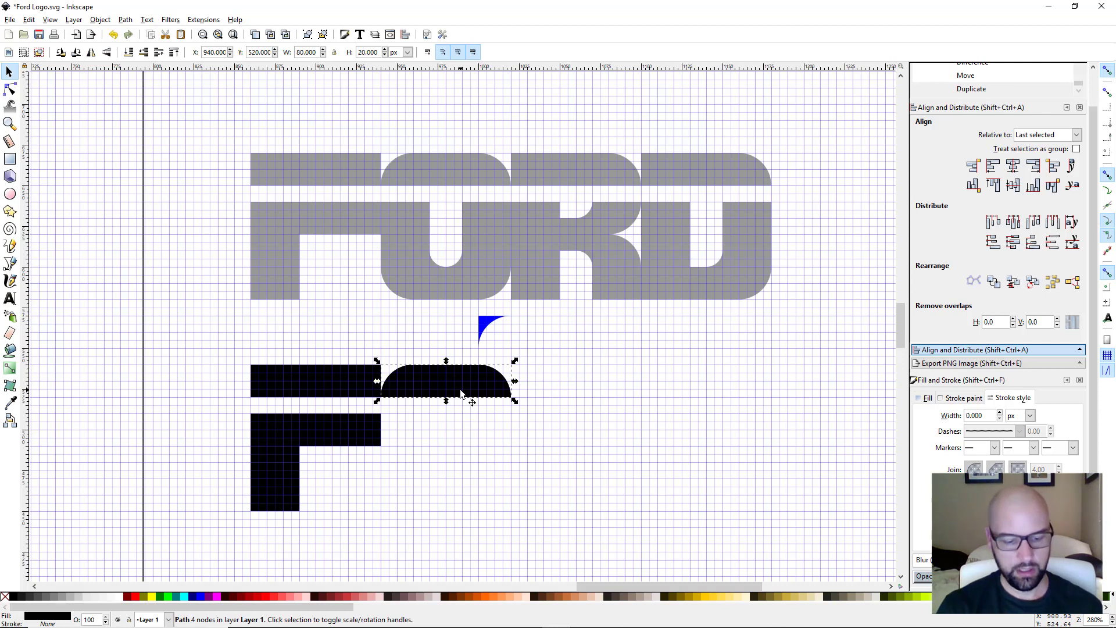
{"action": "key", "text": "v"}
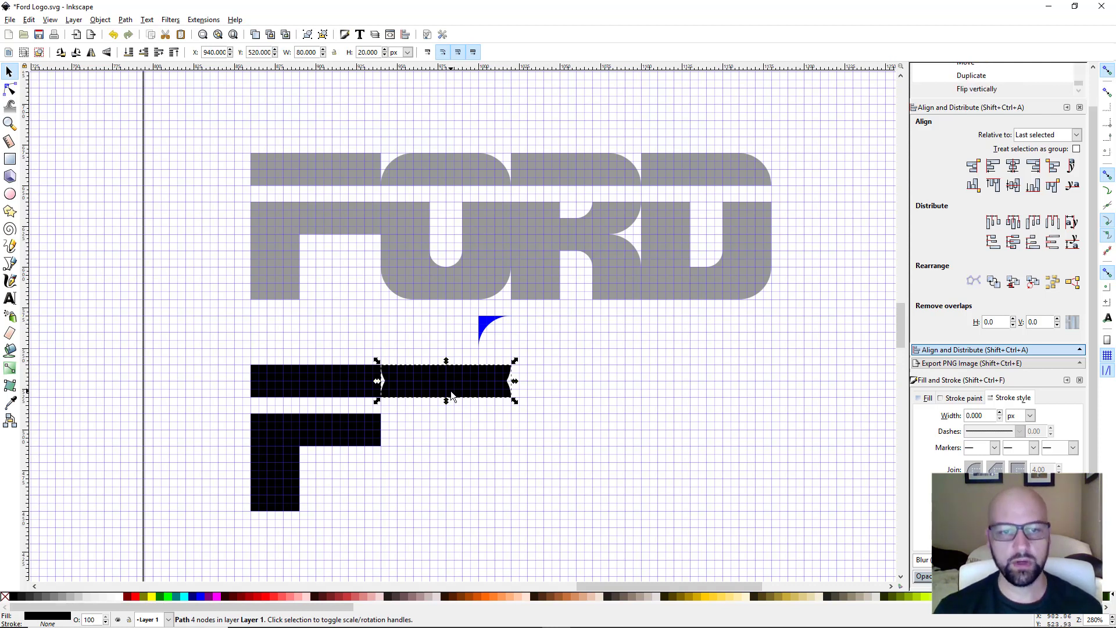
{"action": "left_click_drag", "start_coordinate": [442, 386], "coordinate": [438, 508]}
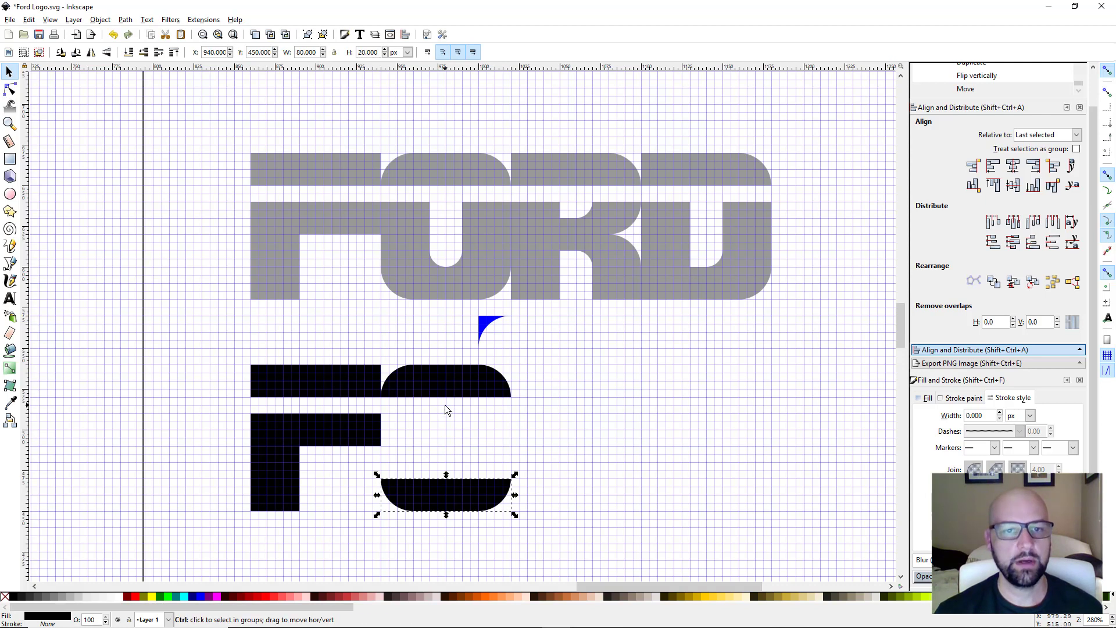
- Draw two 30 × 40 px rectangles as the O's side walls above its rounded base and a 20 × 10 px rectangle bridging them
{"action": "scroll", "coordinate": [445, 405], "scroll_direction": "up", "scroll_amount": 1, "text": "ctrl"}
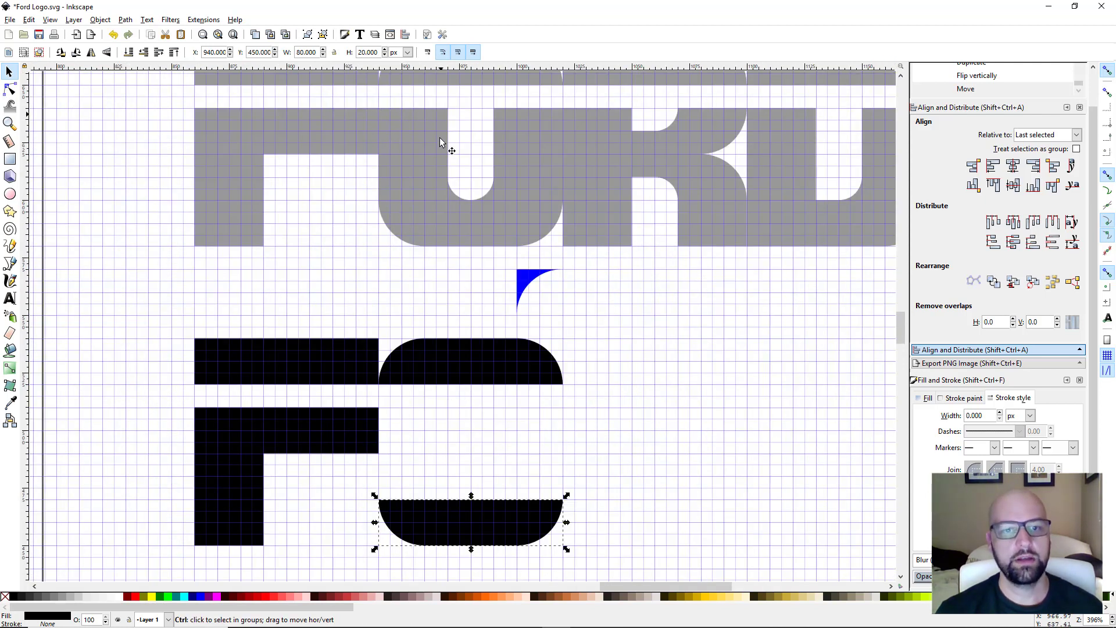
{"action": "key", "text": "r"}
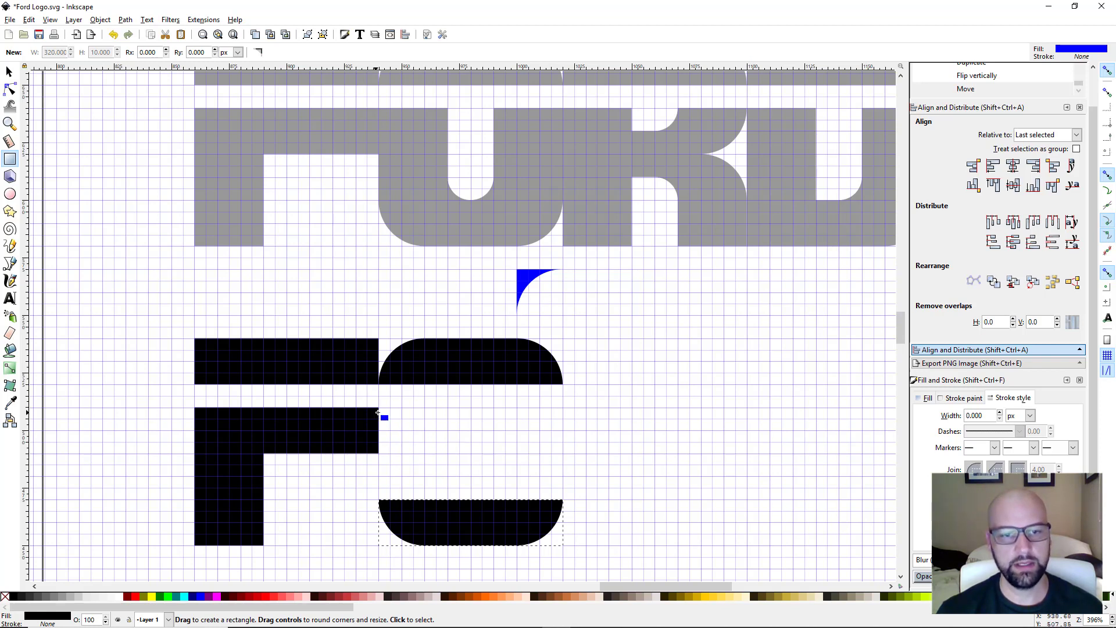
{"action": "left_click_drag", "start_coordinate": [378, 407], "coordinate": [449, 499]}
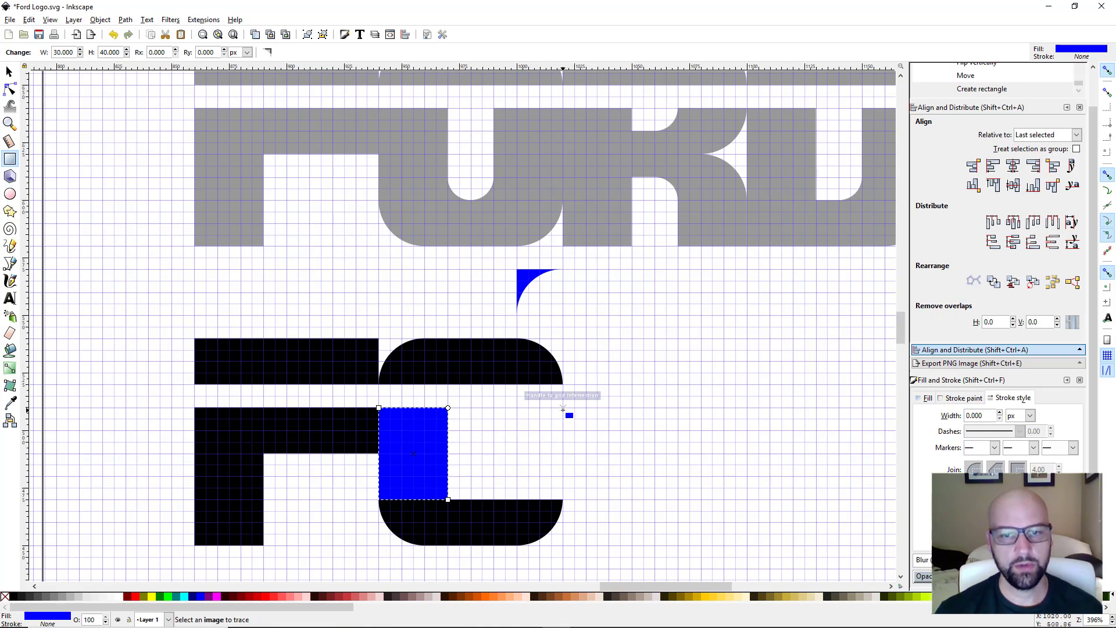
{"action": "left_click_drag", "start_coordinate": [563, 408], "coordinate": [493, 499]}
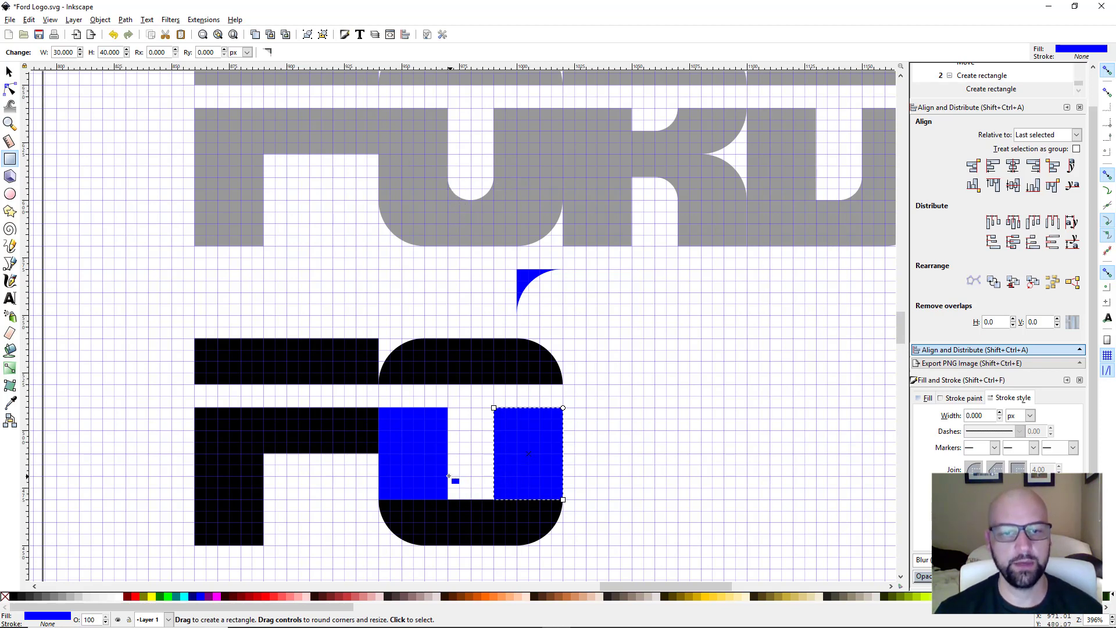
{"action": "left_click_drag", "start_coordinate": [448, 476], "coordinate": [495, 499]}
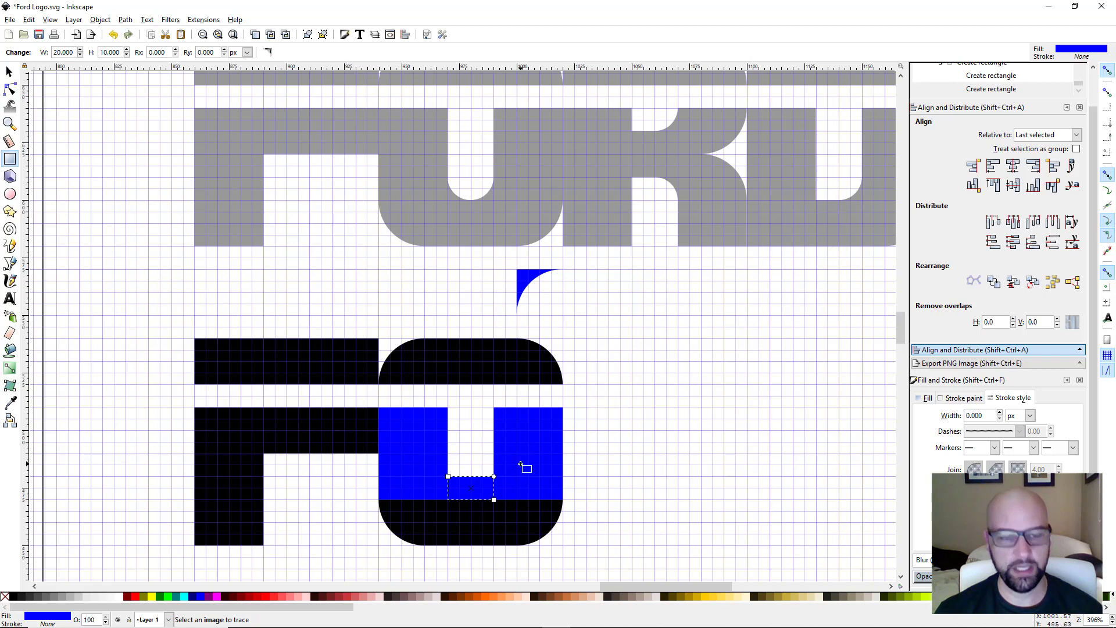
- Combine the three blue rectangles of the O into one path with the Union operation
{"action": "key", "text": "s"}
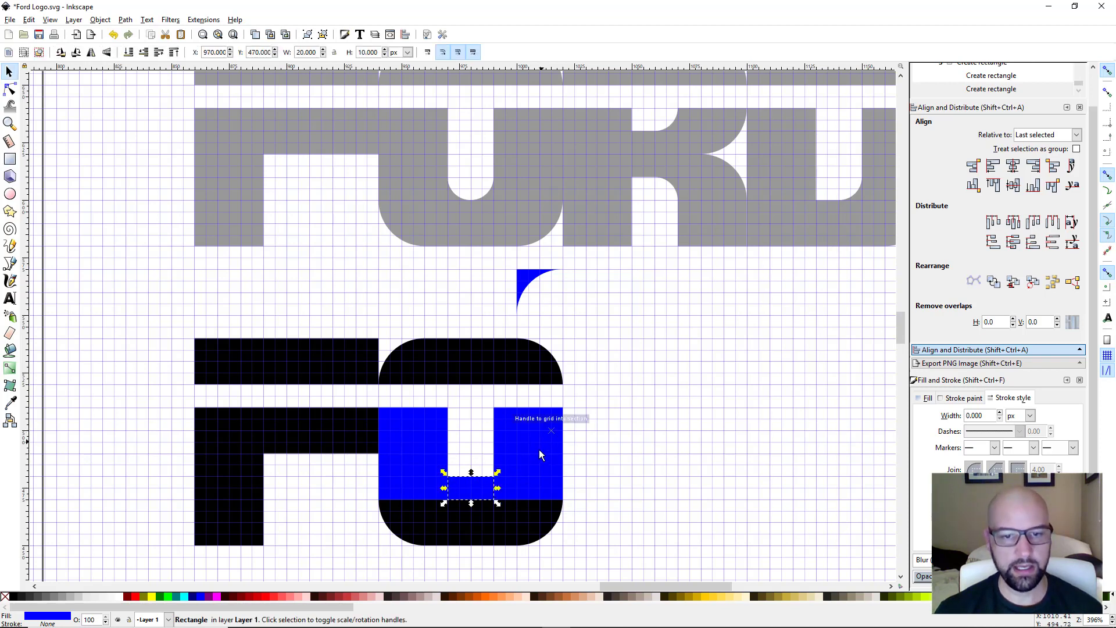
{"action": "left_click", "coordinate": [511, 471], "text": "shift"}
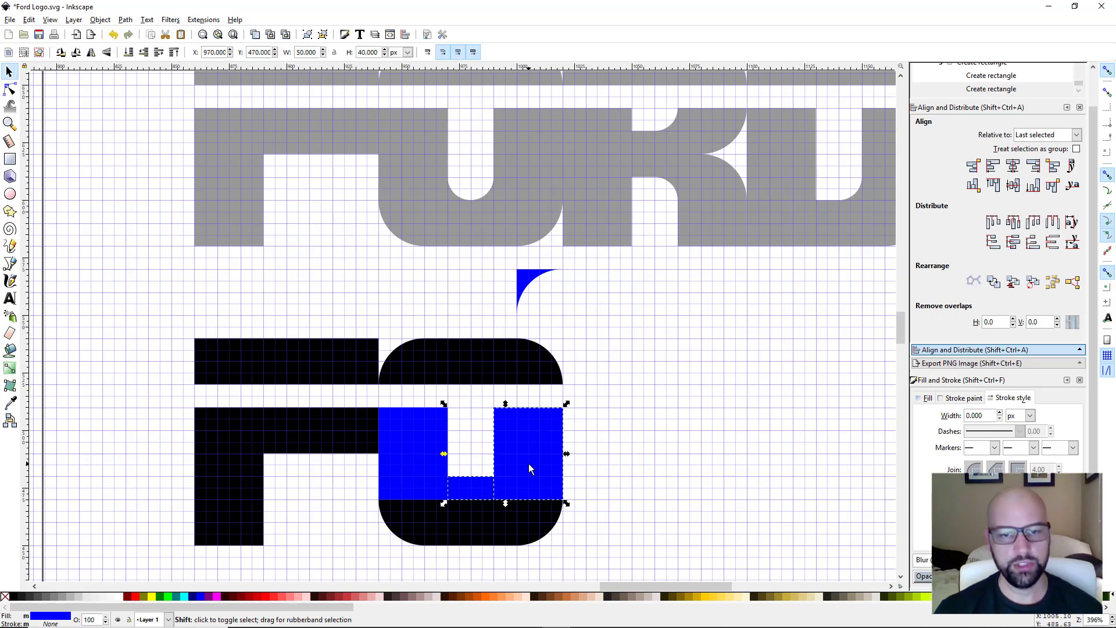
{"action": "left_click", "coordinate": [431, 466], "text": "shift"}
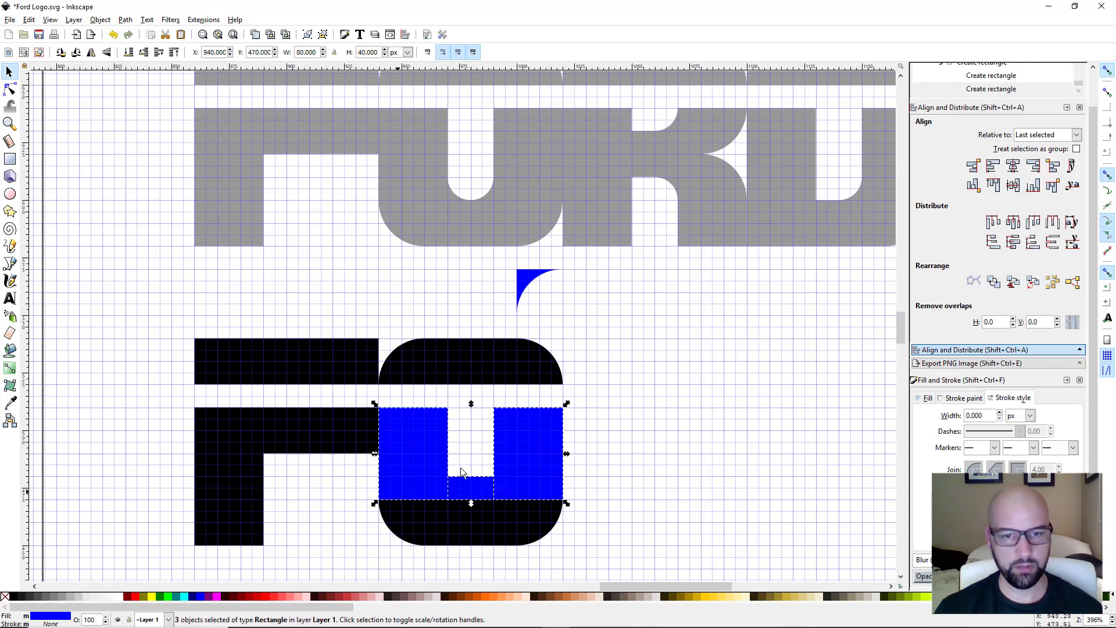
{"action": "key", "text": "ctrl"}
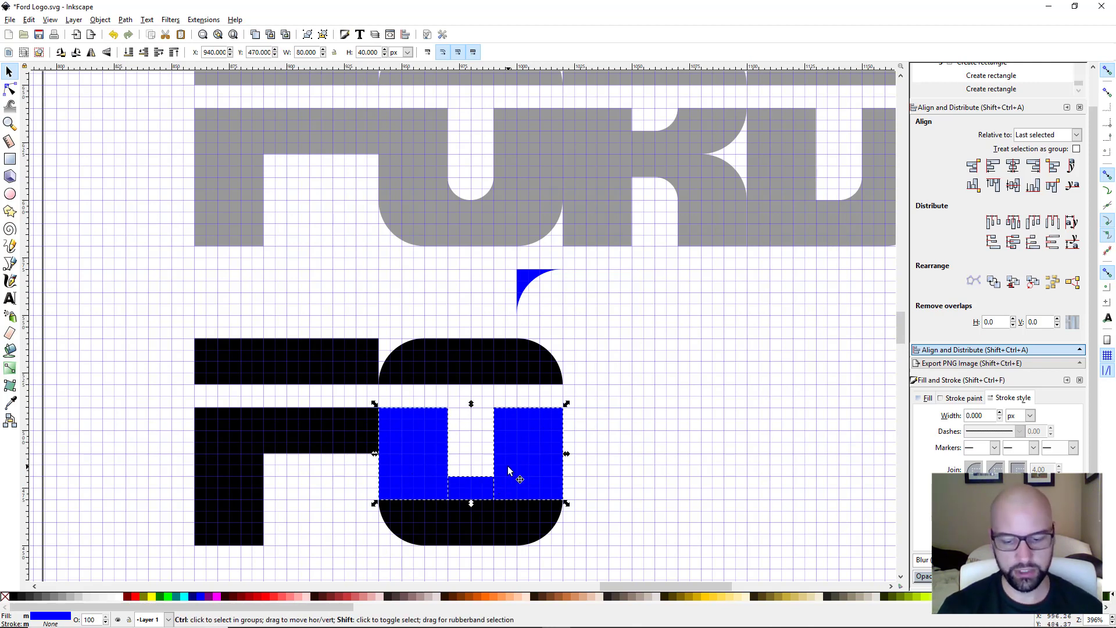
{"action": "key", "text": "ctrl+plus"}
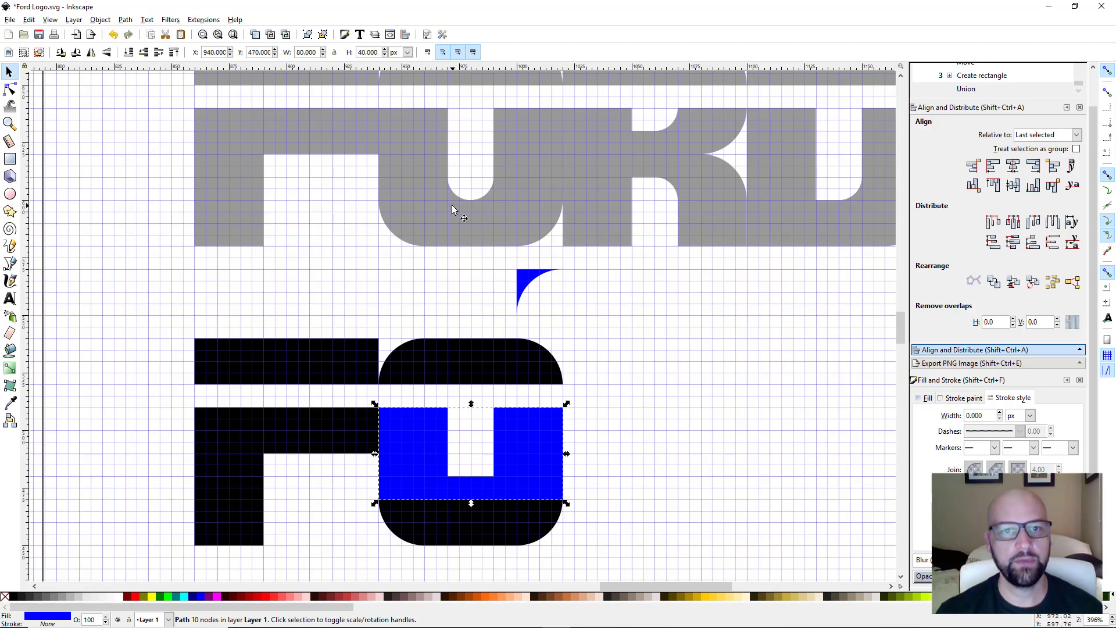
- Draw a circle of 10 px radius at the bottom of the O's inner gap and fill it with red
{"action": "left_click", "coordinate": [10, 194]}
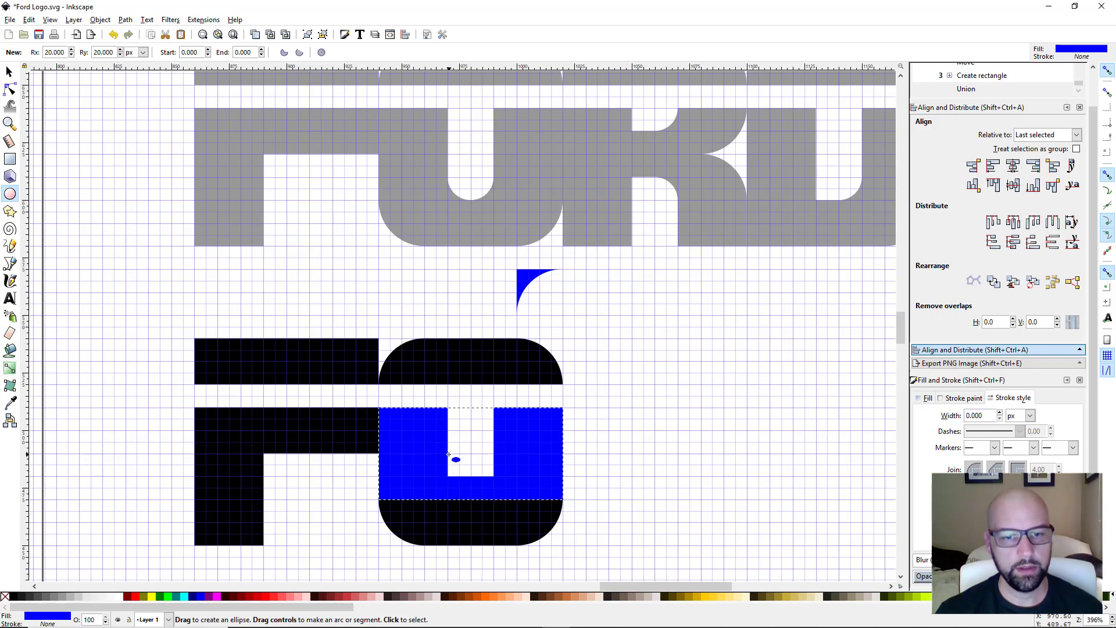
{"action": "left_click_drag", "start_coordinate": [449, 454], "coordinate": [495, 500]}
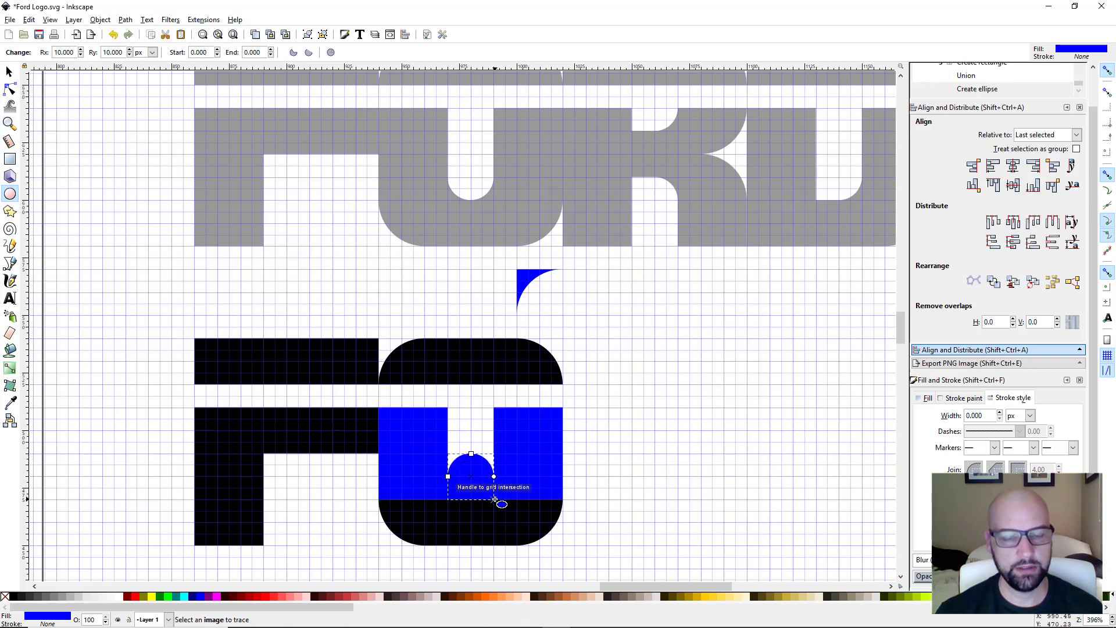
{"action": "left_click", "coordinate": [265, 596]}
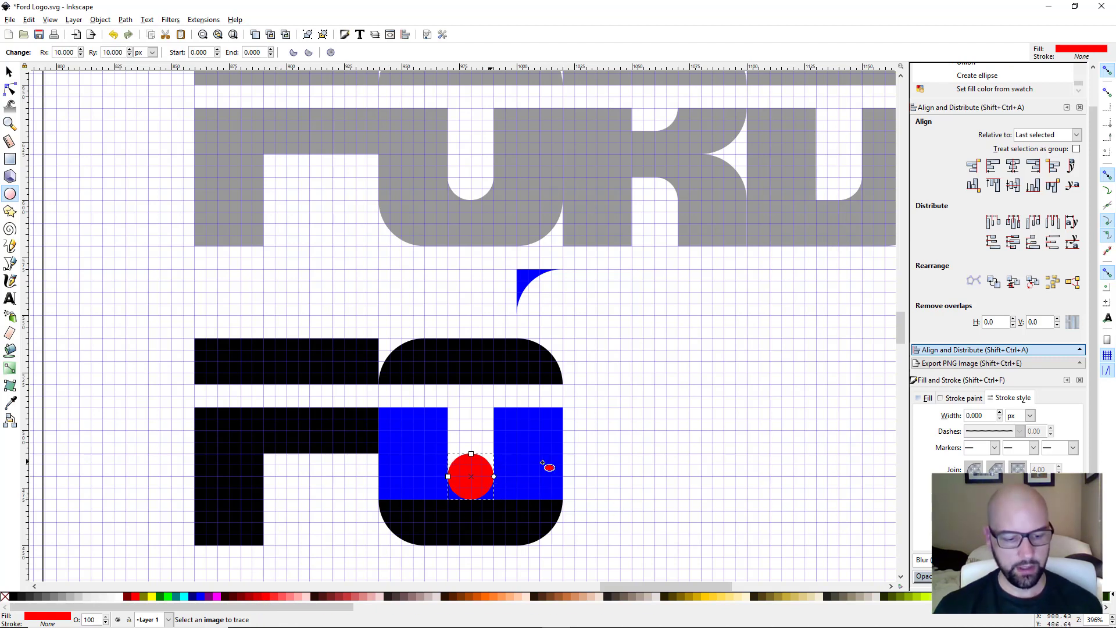
- Subtract the red circle from the blue U-shaped path with the Difference operation
{"action": "key", "text": "s"}
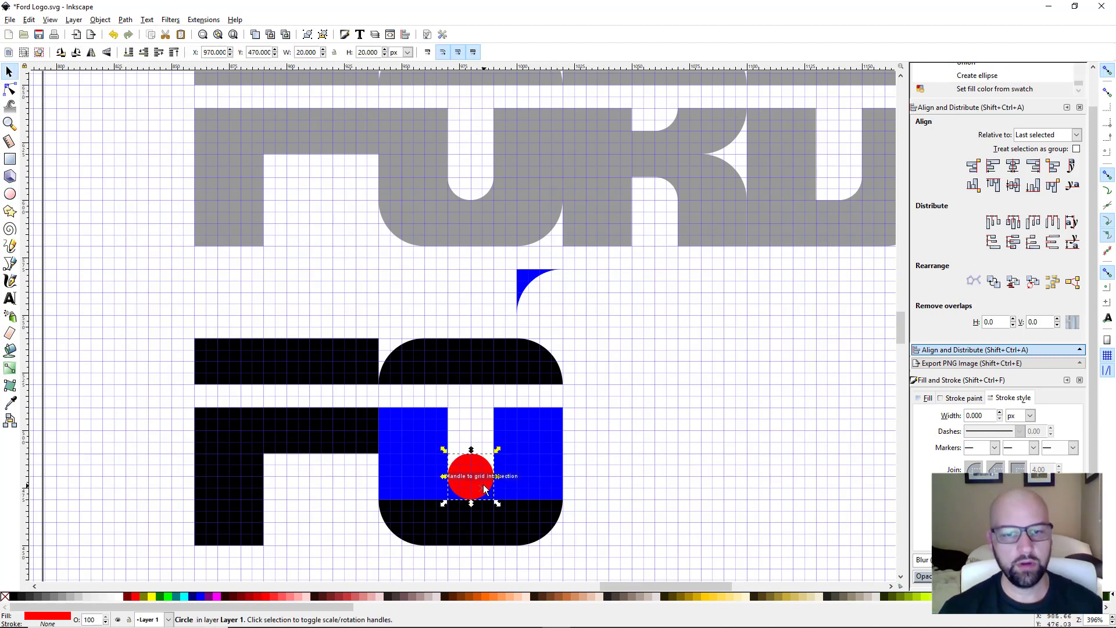
{"action": "left_click", "coordinate": [526, 476], "text": "shift"}
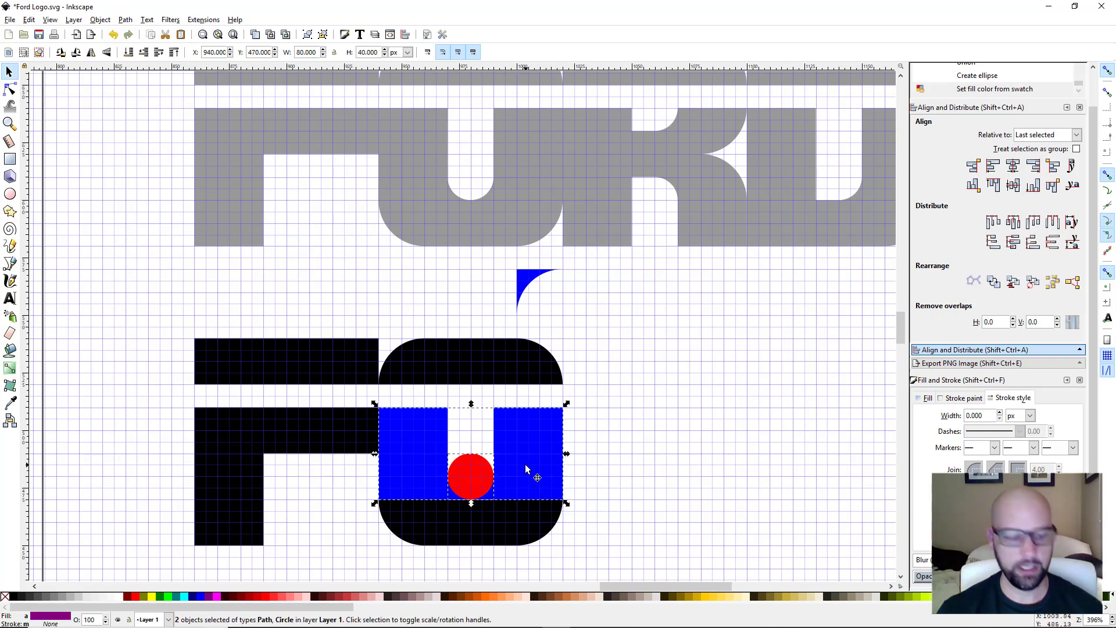
{"action": "key", "text": "ctrl+minus"}
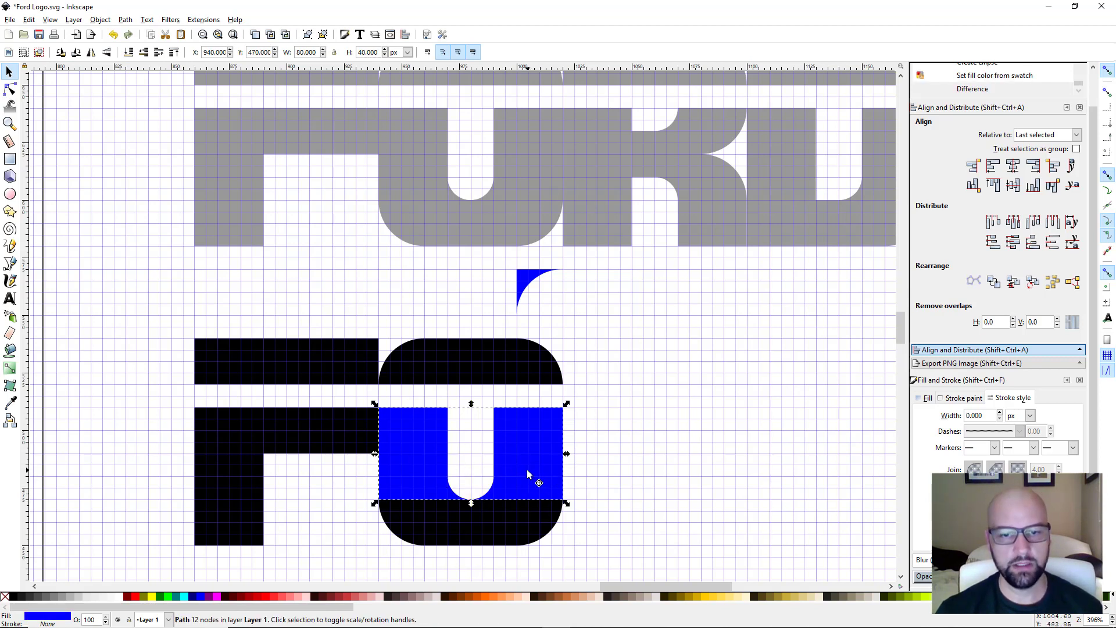
- Merge the blue U-shaped path with the O's black rounded base using the Union operation
{"action": "left_click", "coordinate": [478, 527], "text": "shift"}
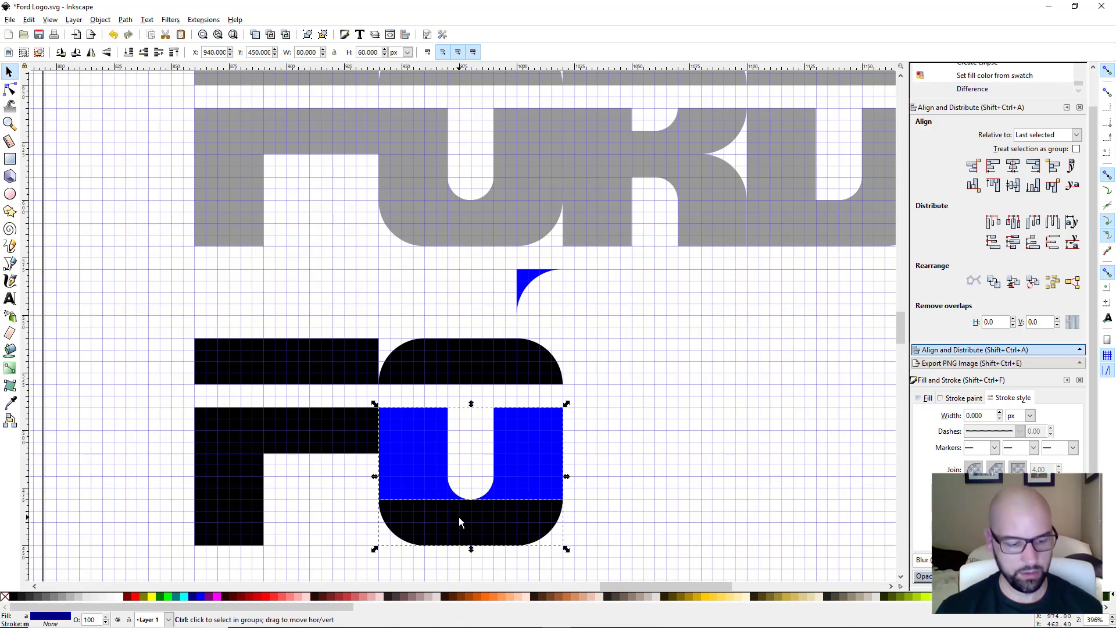
{"action": "key", "text": "ctrl+plus"}
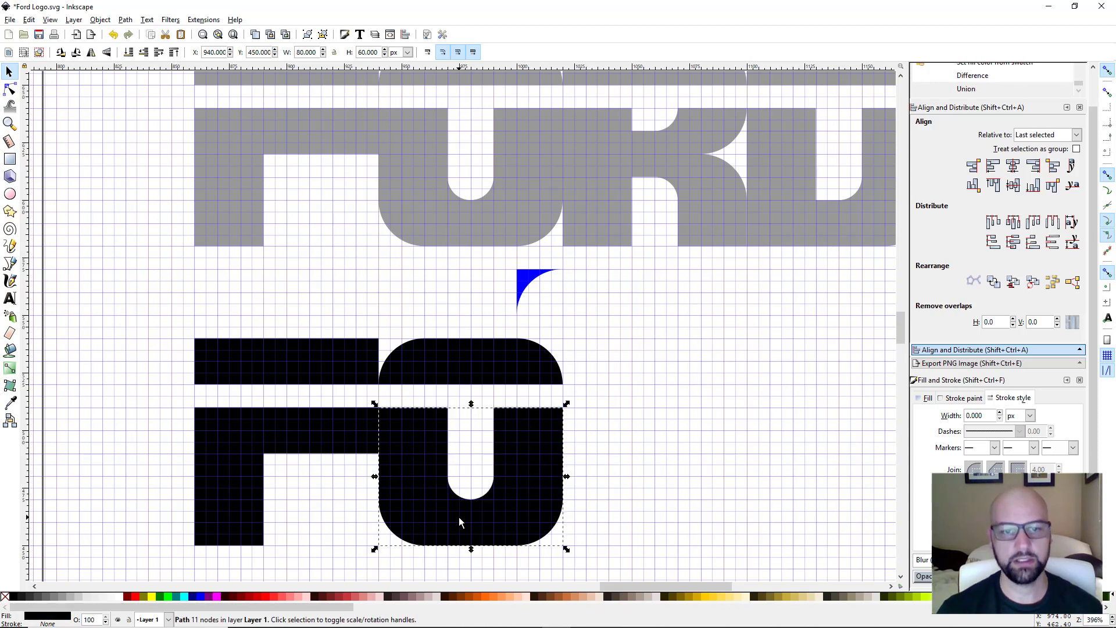
- Duplicate the F's 80 × 20 px top bar and place the copy flush against the right end of the O's top segment
{"action": "scroll", "coordinate": [532, 431], "scroll_direction": "down", "scroll_amount": 1, "text": "ctrl"}
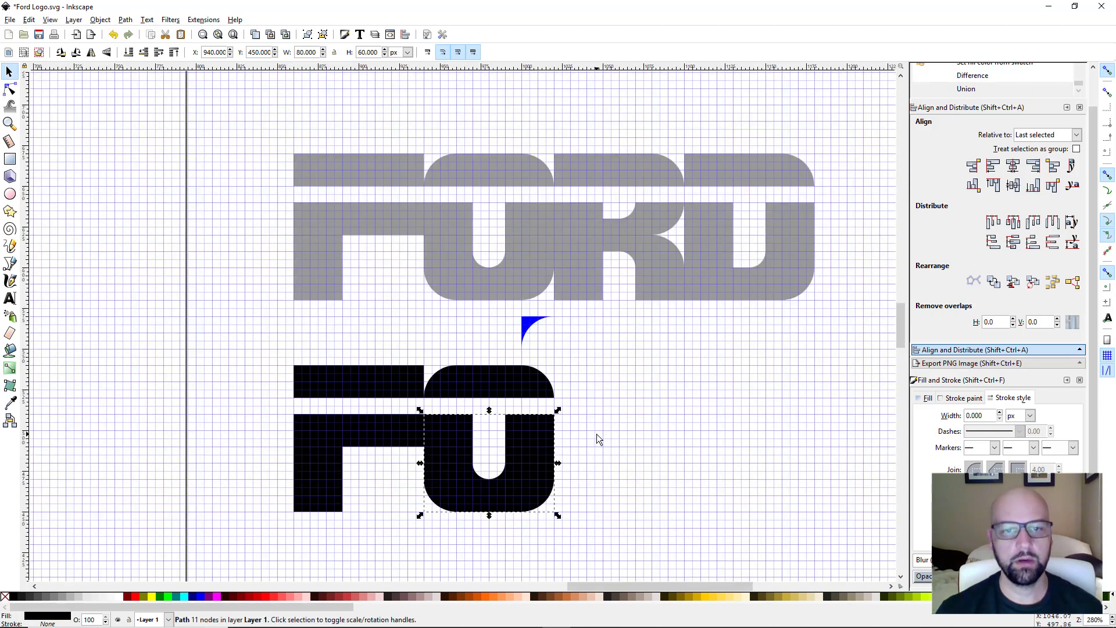
{"action": "scroll", "coordinate": [582, 445], "scroll_direction": "right", "scroll_amount": 4}
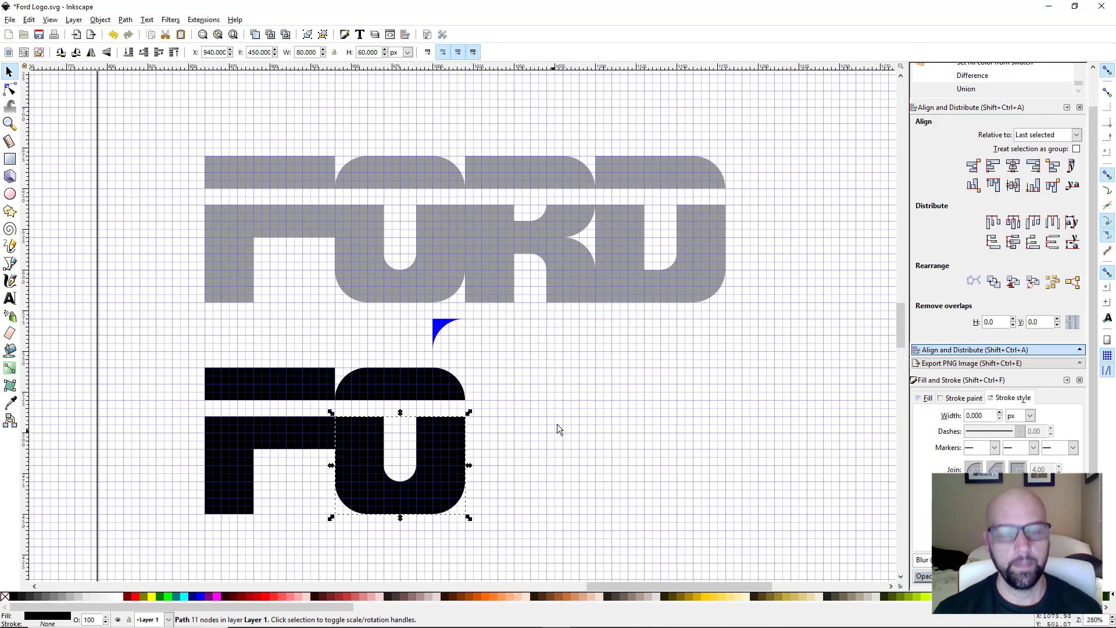
{"action": "left_click", "coordinate": [292, 379]}
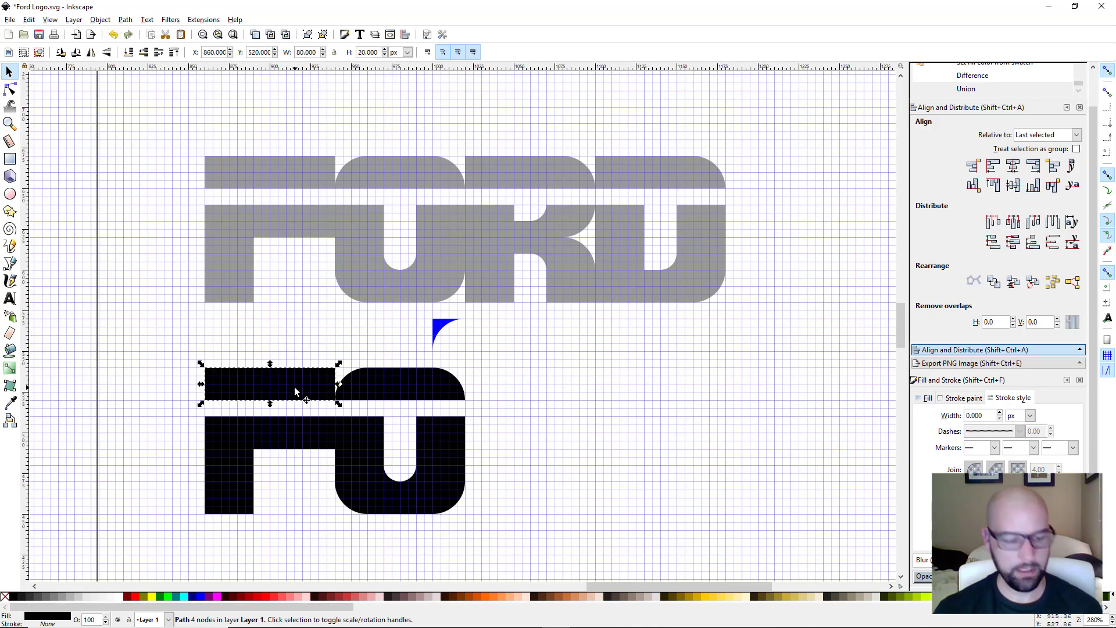
{"action": "key", "text": "ctrl+d"}
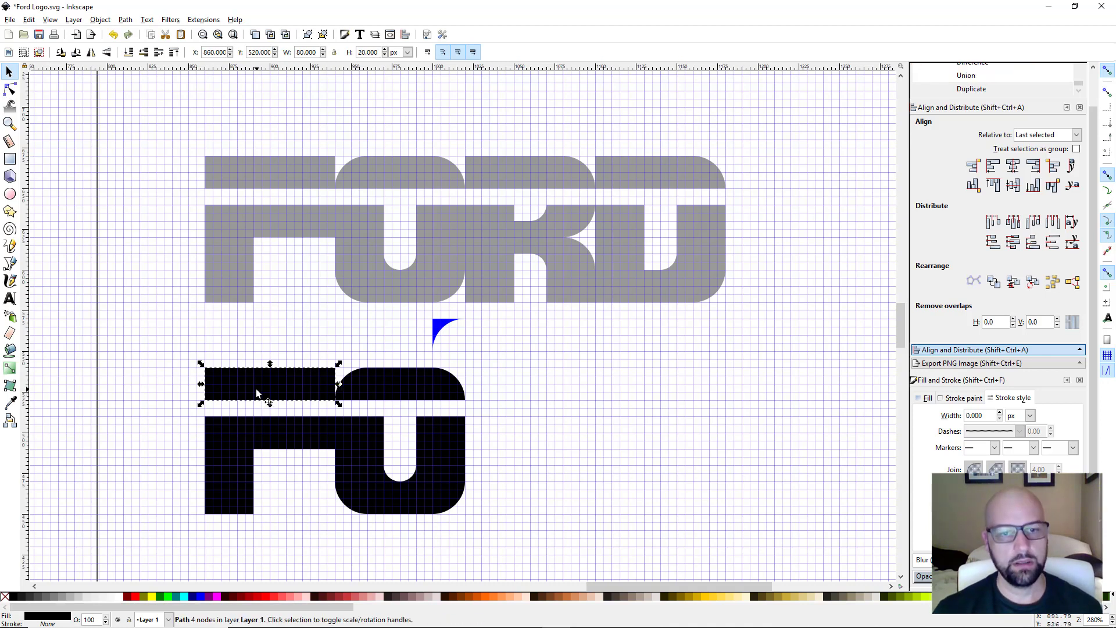
{"action": "left_click_drag", "start_coordinate": [256, 388], "coordinate": [522, 385]}
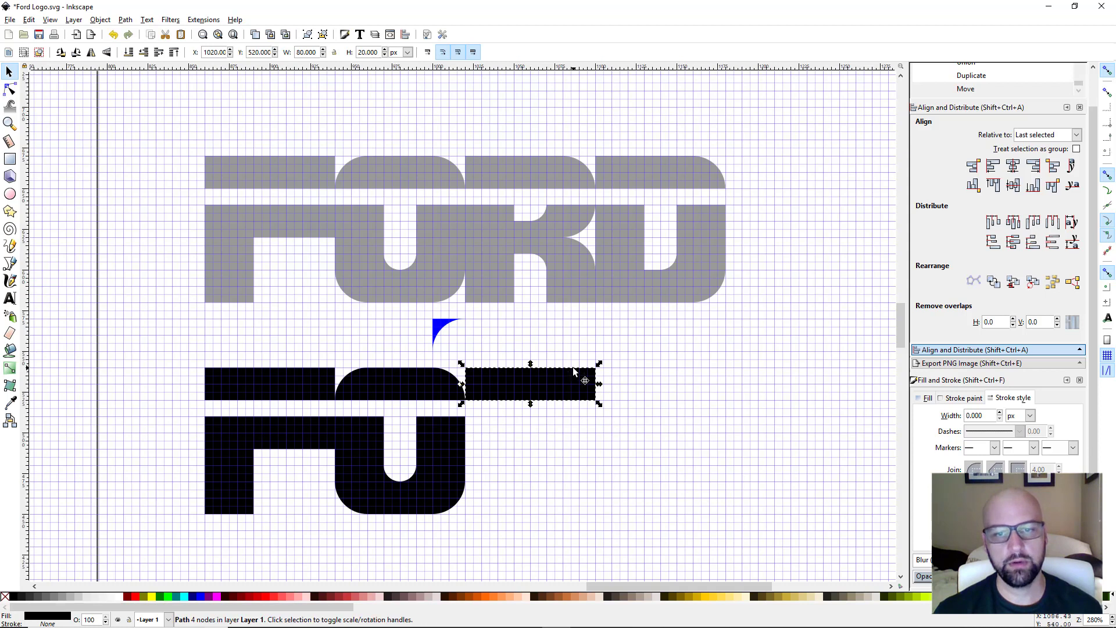
- Duplicate the blue corner piece, flip the copy horizontally and snap it onto the upper-right corner of the R's top bar
{"action": "left_click", "coordinate": [440, 325]}
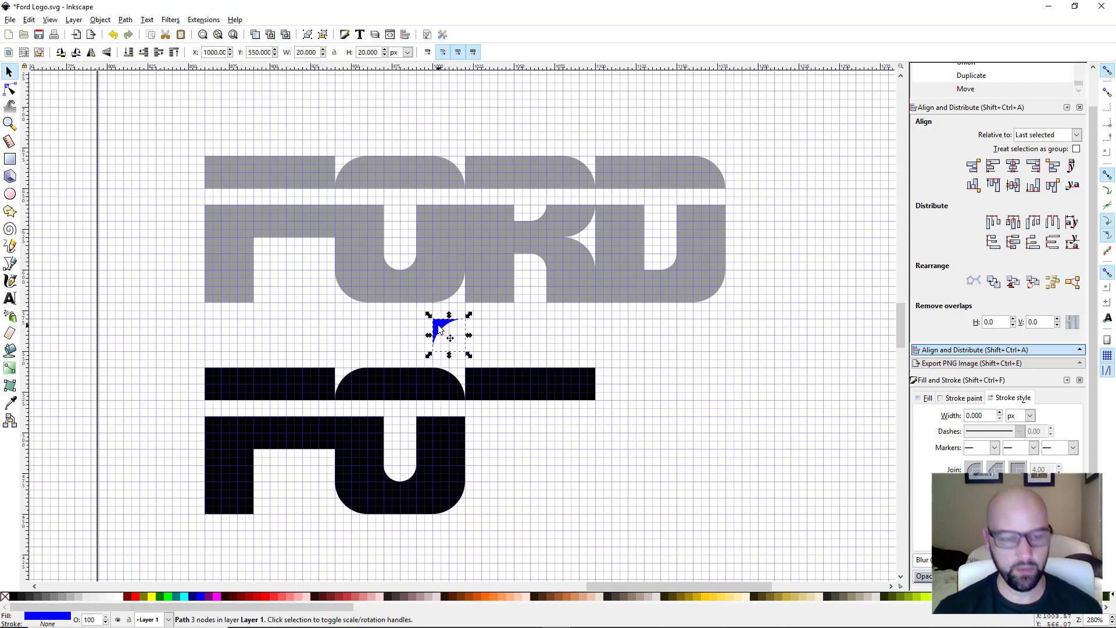
{"action": "key", "text": "ctrl+d"}
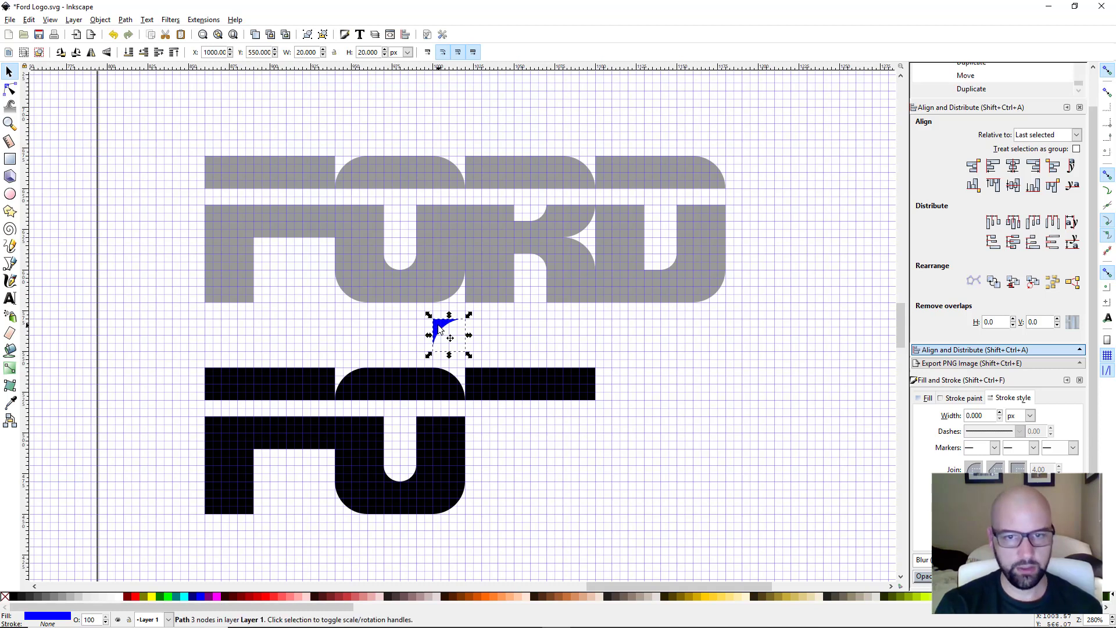
{"action": "key", "text": "h"}
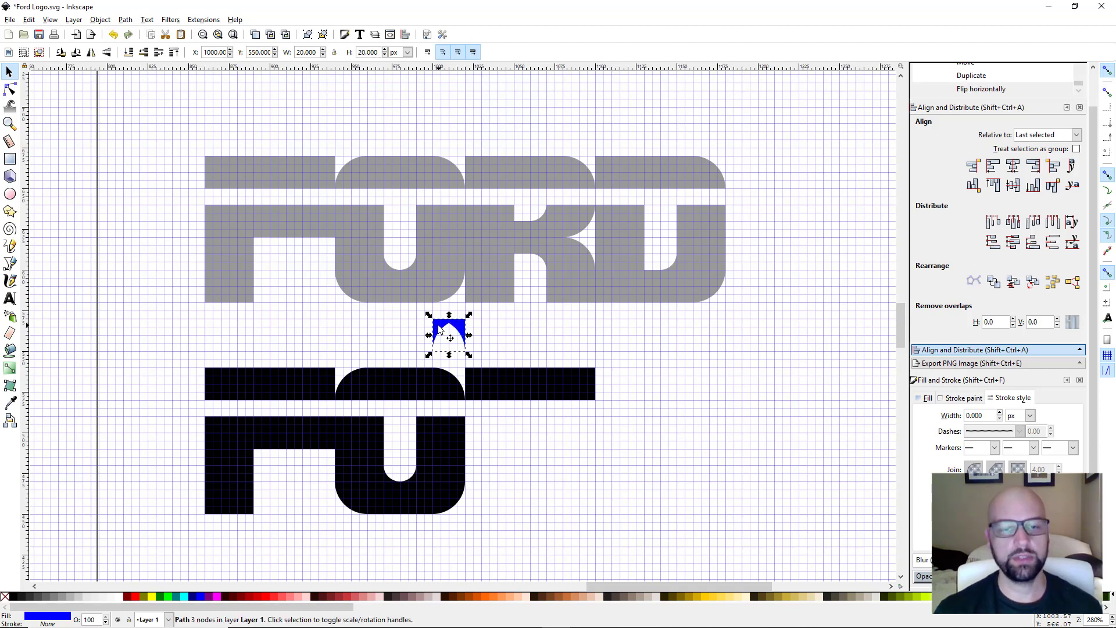
{"action": "left_click_drag", "start_coordinate": [466, 330], "coordinate": [592, 386]}
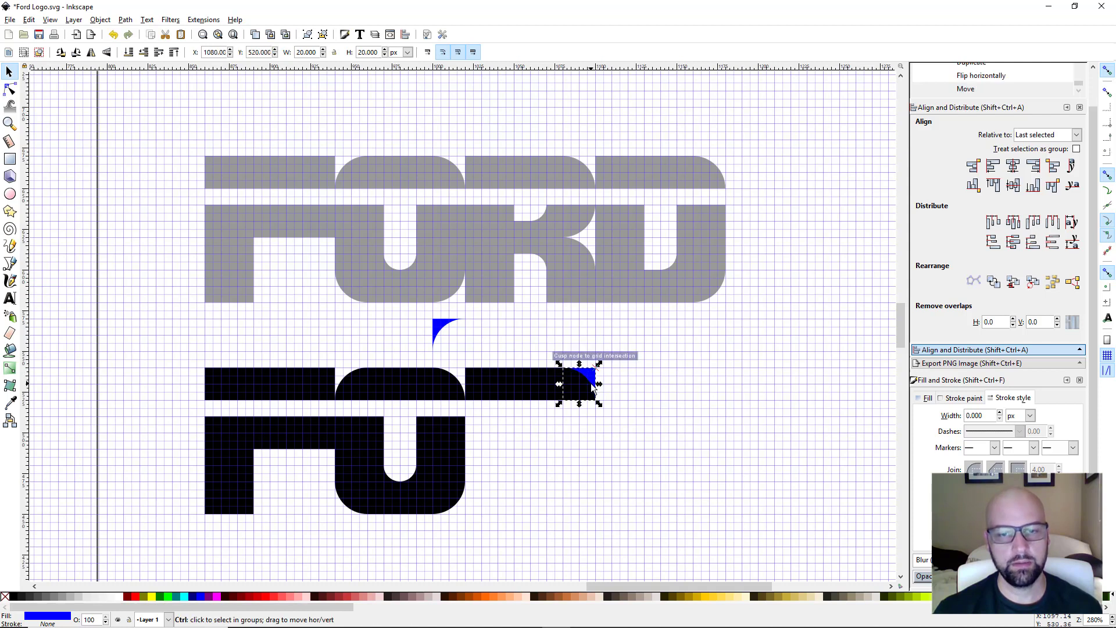
- Subtract the blue corner piece from the R's top bar with the Difference operation
{"action": "scroll", "coordinate": [593, 387], "scroll_direction": "up", "scroll_amount": 2}
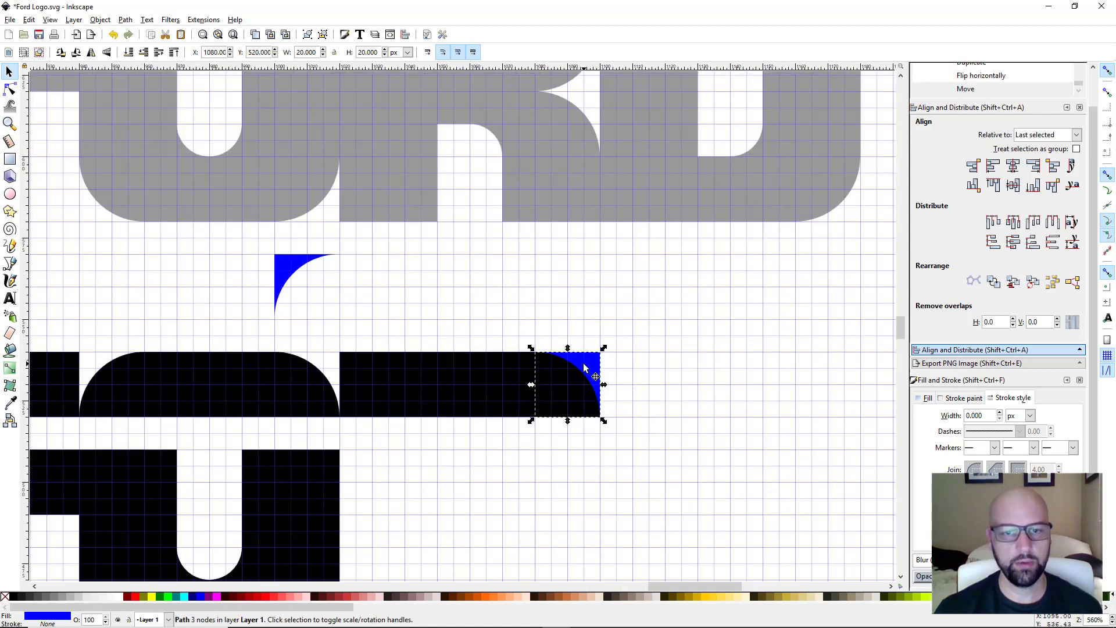
{"action": "left_click", "coordinate": [487, 394], "text": "shift"}
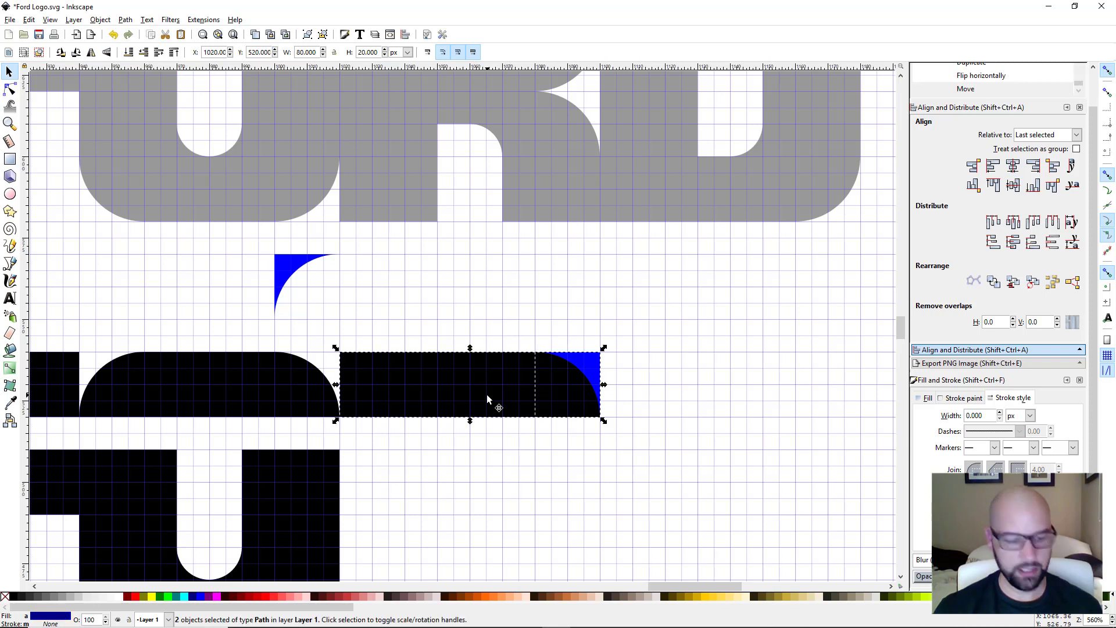
{"action": "key", "text": "ctrl+minus"}
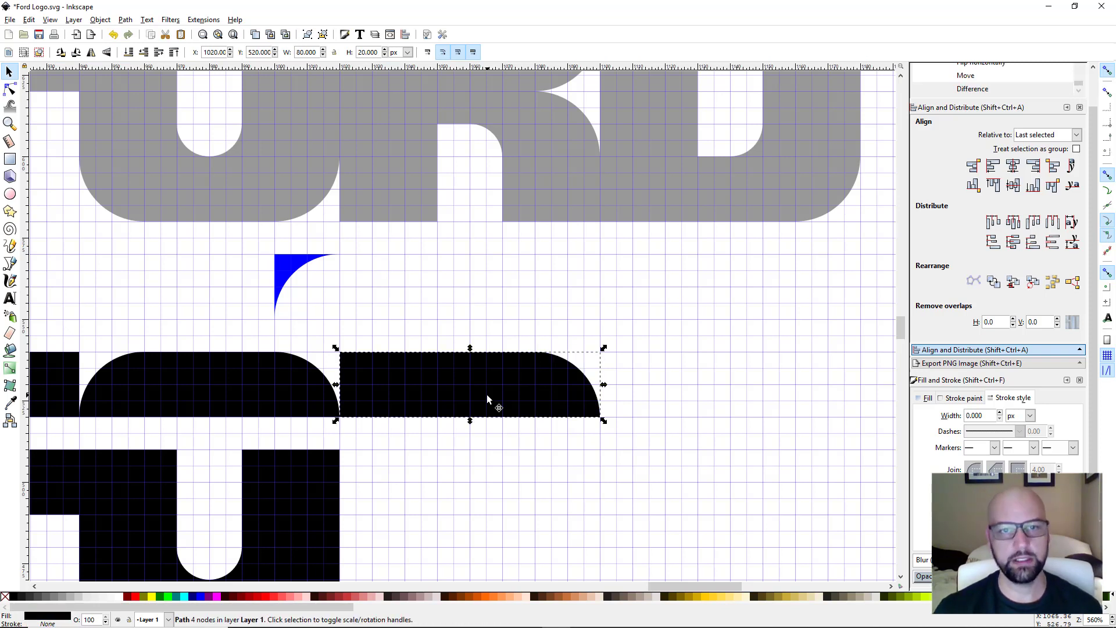
- Draw a 30 × 60 px rectangle beside the O's lower part as the R's stem and place a duplicate 20 px to its right
{"action": "scroll", "coordinate": [486, 394], "scroll_direction": "down", "scroll_amount": 2}
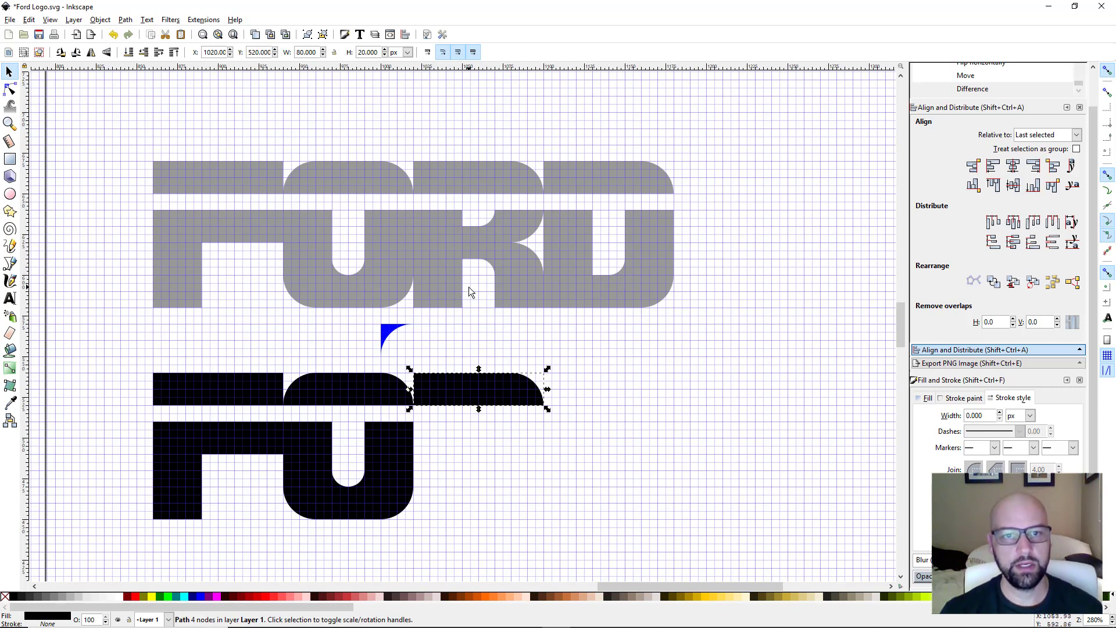
{"action": "left_click", "coordinate": [10, 160]}
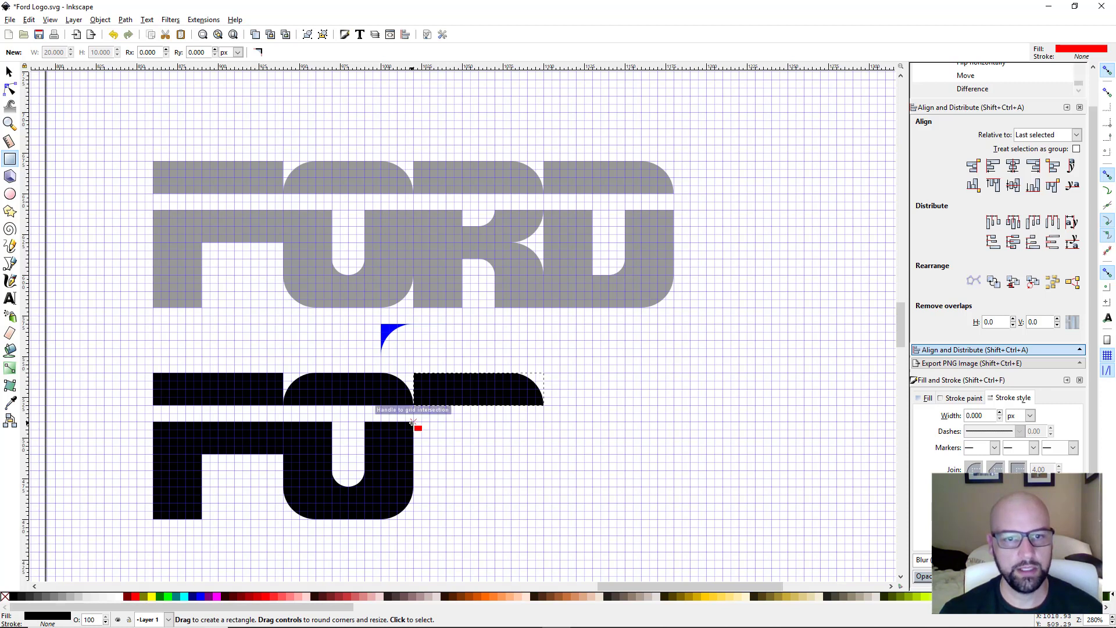
{"action": "left_click_drag", "start_coordinate": [413, 422], "coordinate": [463, 519]}
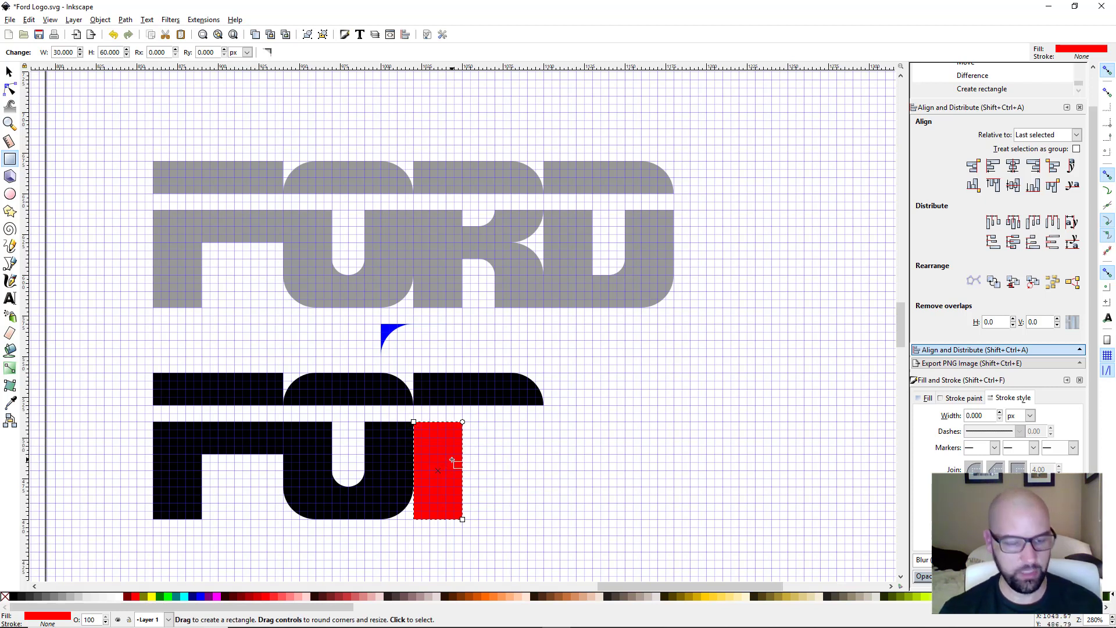
{"action": "key", "text": "s"}
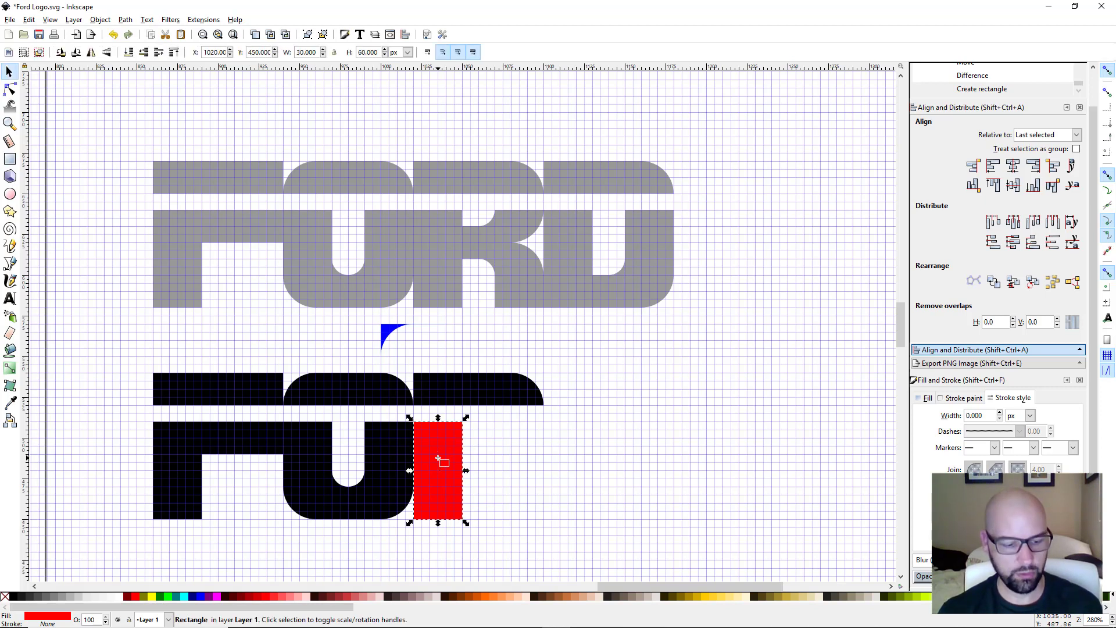
{"action": "key", "text": "ctrl+d"}
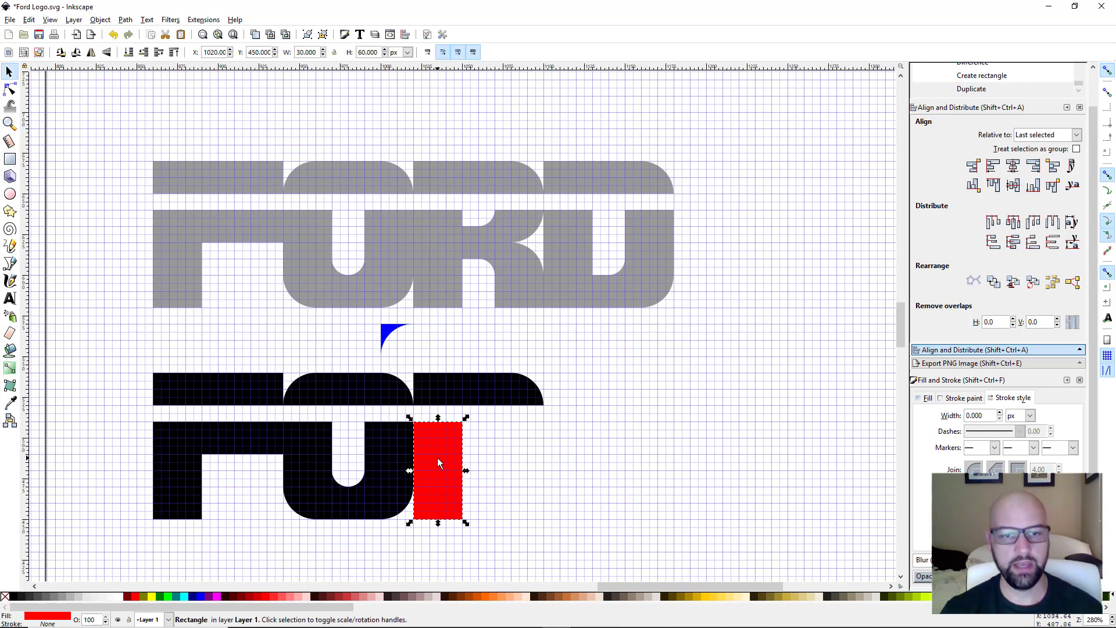
{"action": "left_click_drag", "start_coordinate": [439, 466], "coordinate": [523, 467]}
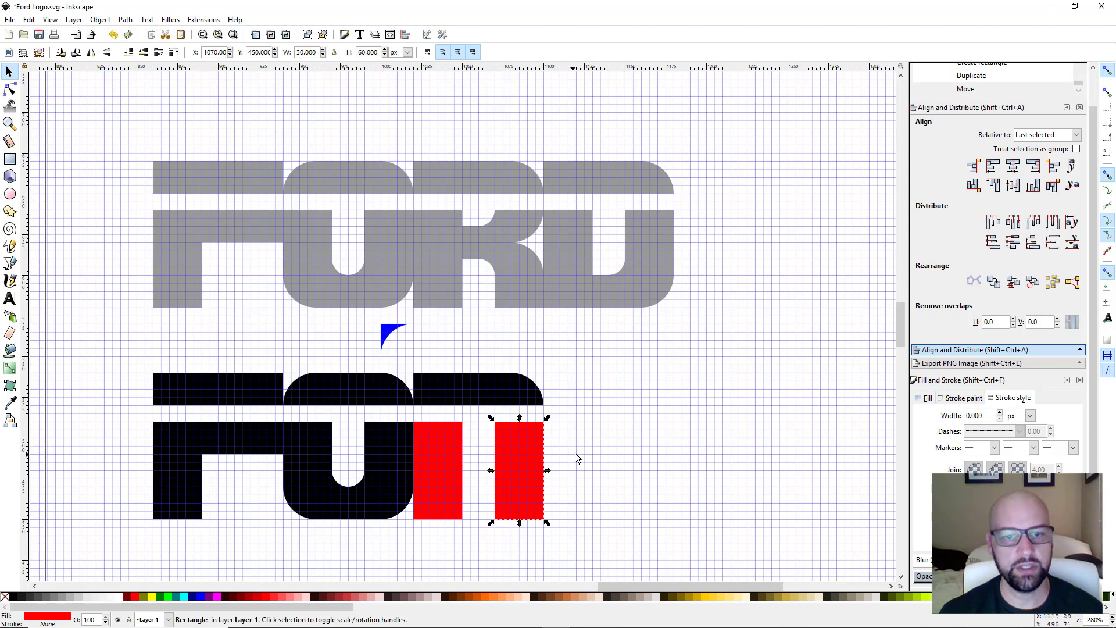
- Draw a 20 × 20 px rectangle bridging the R's two red uprights, starting 10 px below their top edge
{"action": "left_click", "coordinate": [10, 159]}
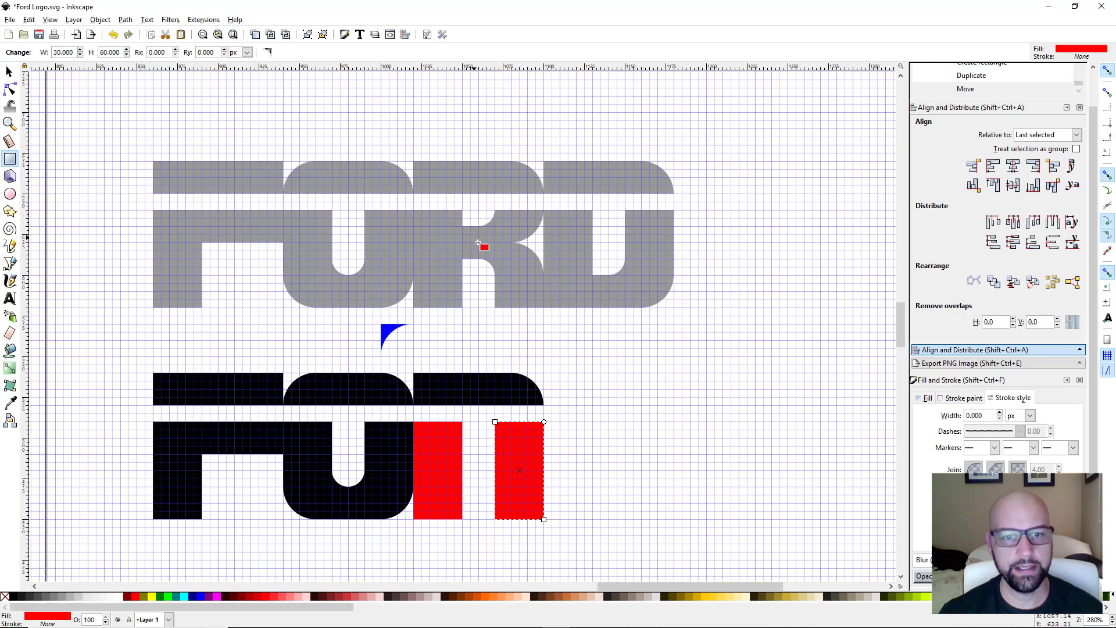
{"action": "left_click_drag", "start_coordinate": [462, 438], "coordinate": [495, 470]}
{"action": "key", "text": "s"}
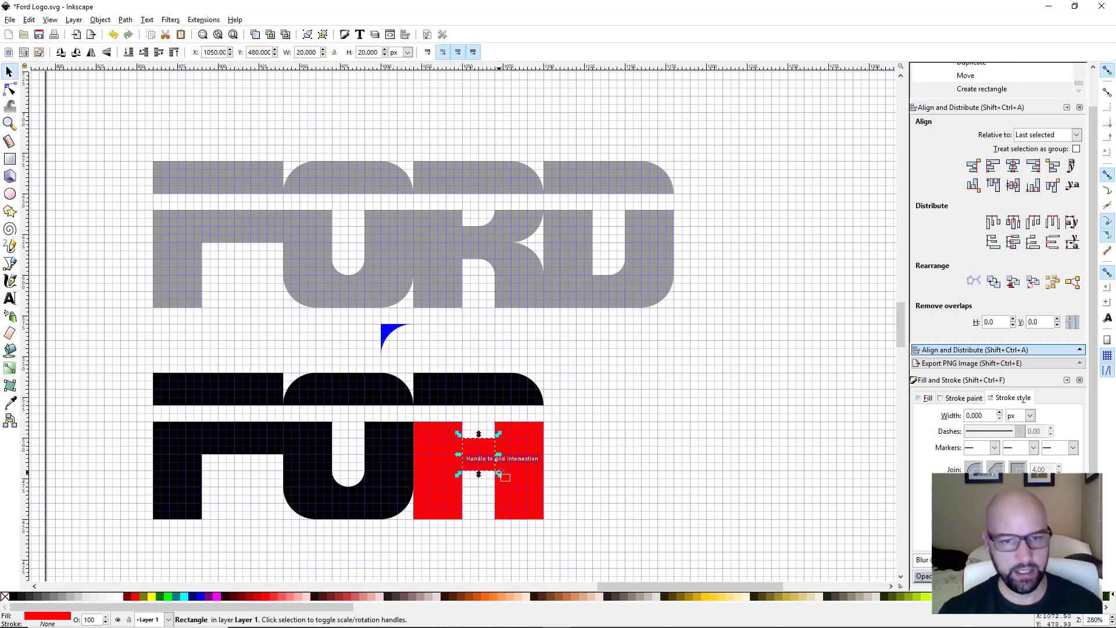
- Combine the R's three red rectangles into one path with the Union operation
{"action": "left_click", "coordinate": [444, 474], "text": "shift"}
{"action": "left_click", "coordinate": [521, 465], "text": "shift"}
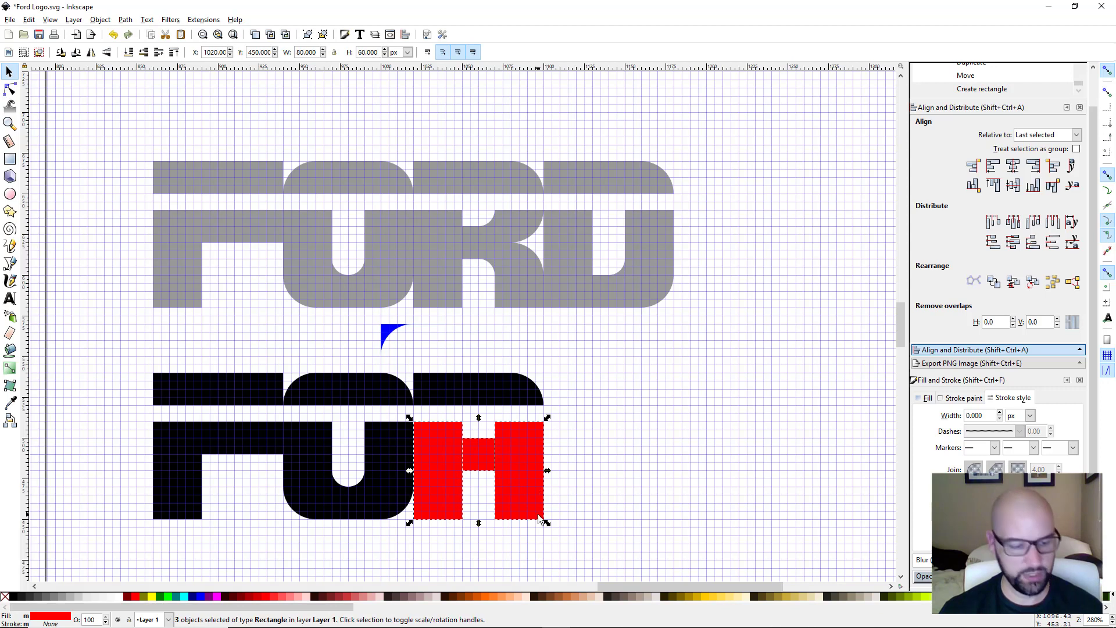
{"action": "key", "text": "ctrl+plus"}
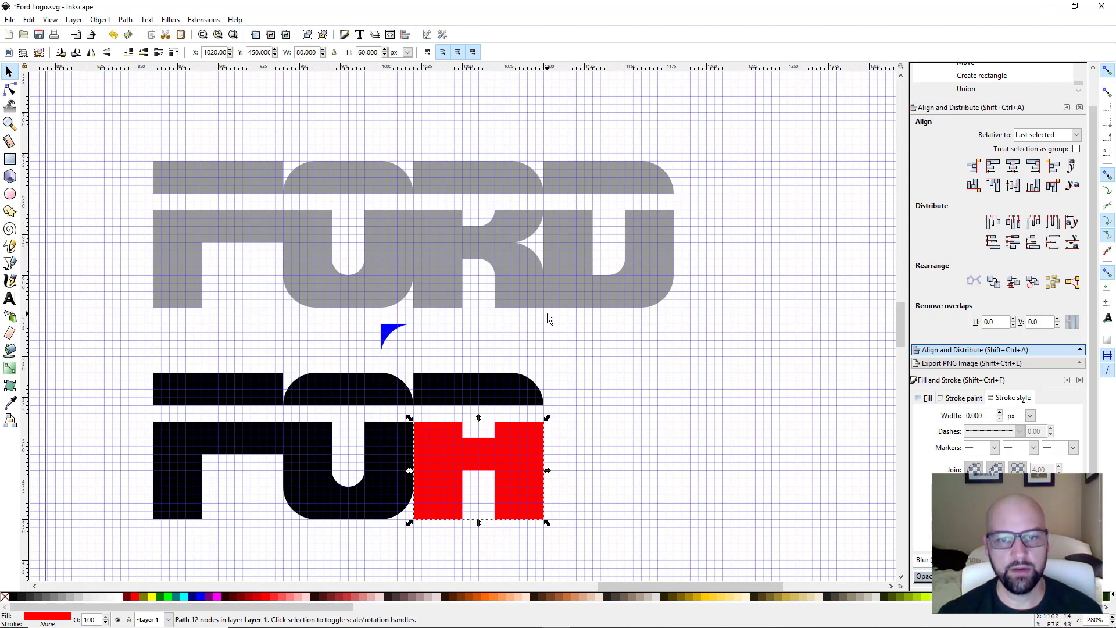
- Make two duplicates of the blue corner piece and move them to the empty area right of the R
{"action": "left_click", "coordinate": [386, 333]}
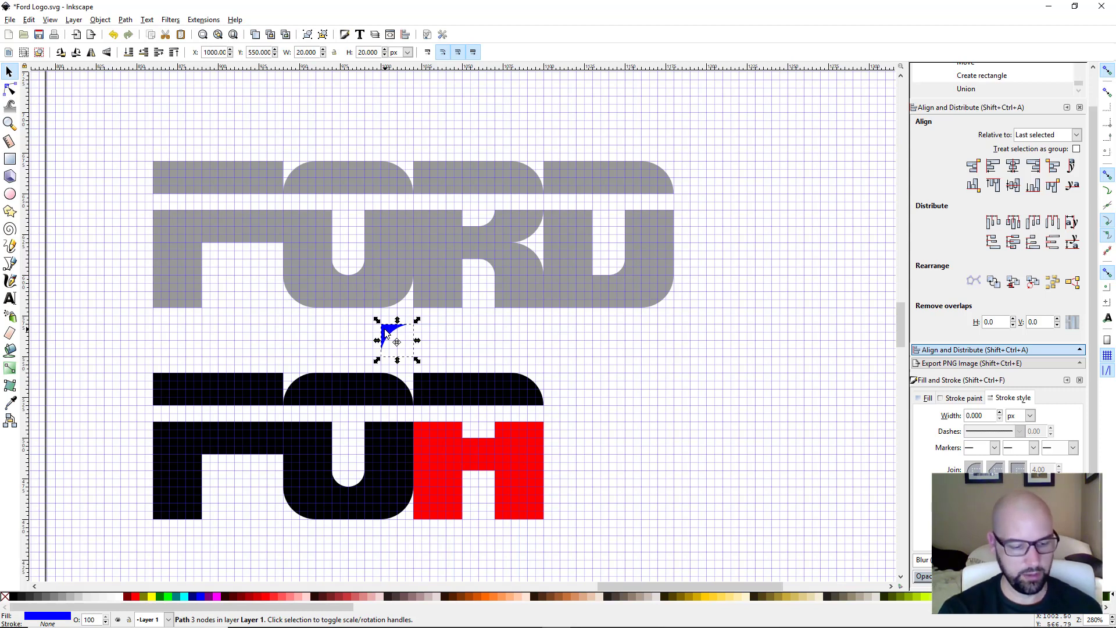
{"action": "key", "text": "ctrl"}
{"action": "key", "text": "ctrl+d"}
{"action": "key", "text": "ctrl+d"}
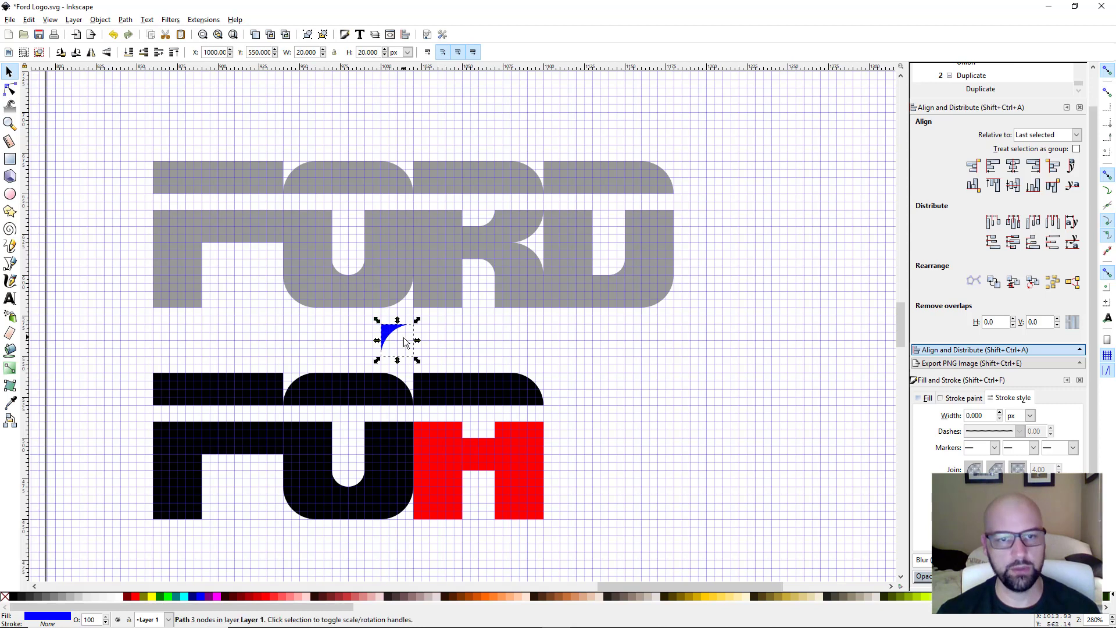
{"action": "left_click_drag", "start_coordinate": [395, 334], "coordinate": [669, 367]}
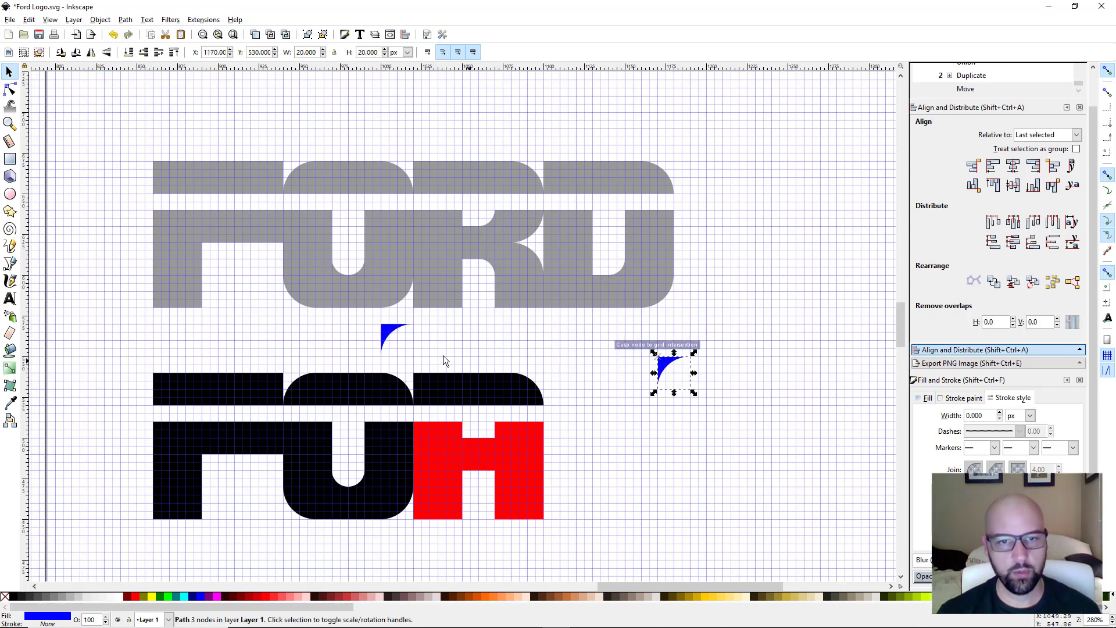
{"action": "left_click_drag", "start_coordinate": [391, 337], "coordinate": [602, 461]}
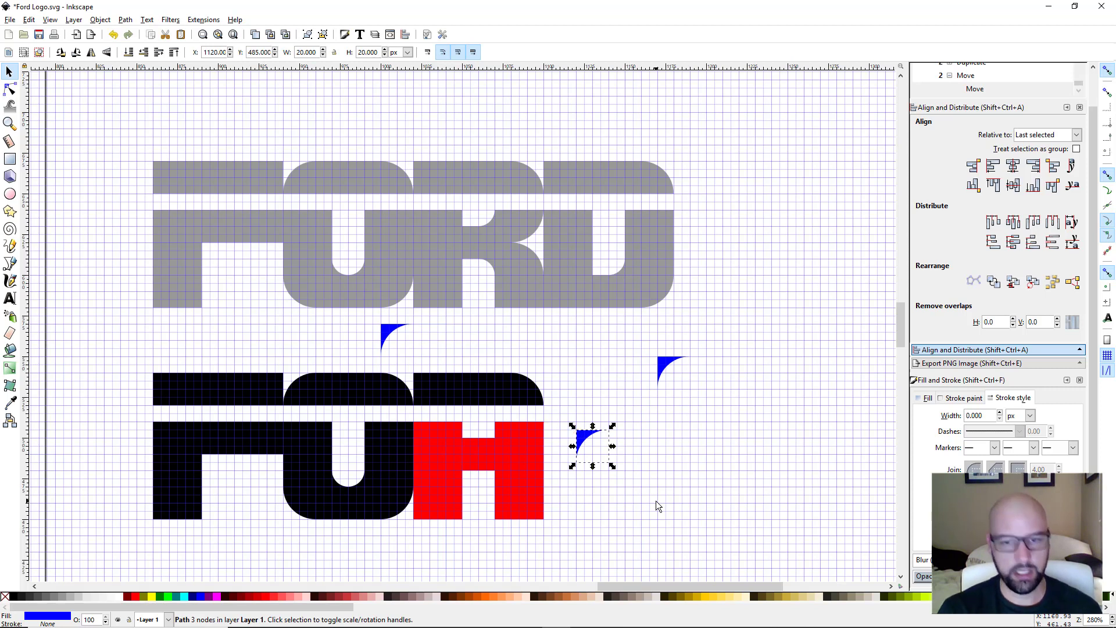
- Flip the lower corner copy horizontally and snap it to the red R's right edge, 20 px below the shape's top
{"action": "key", "text": "h"}
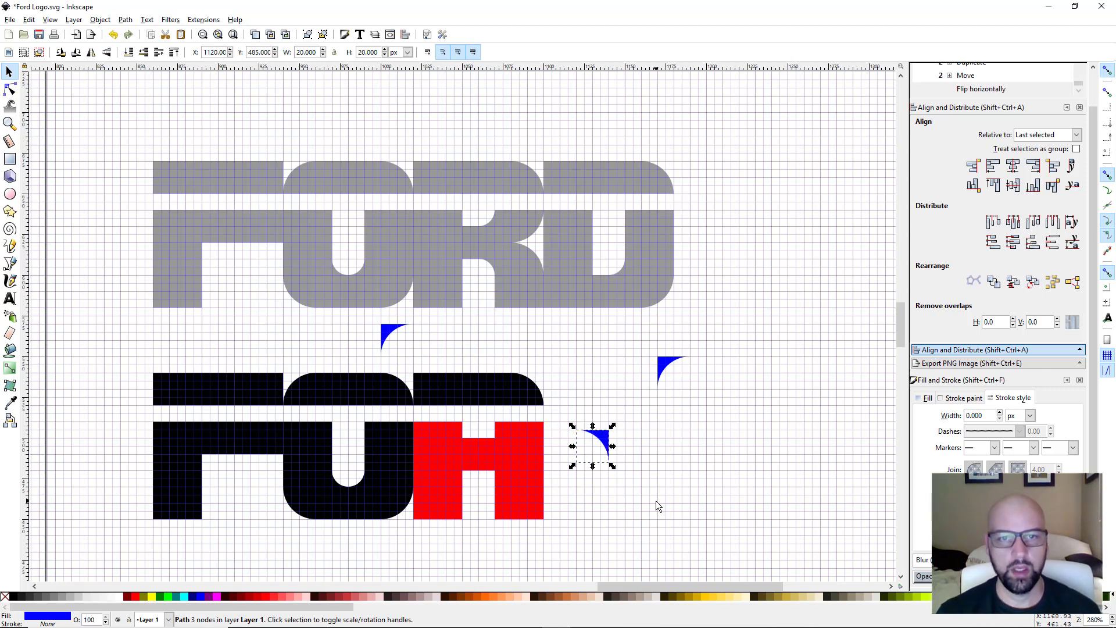
{"action": "left_click_drag", "start_coordinate": [602, 448], "coordinate": [554, 469]}
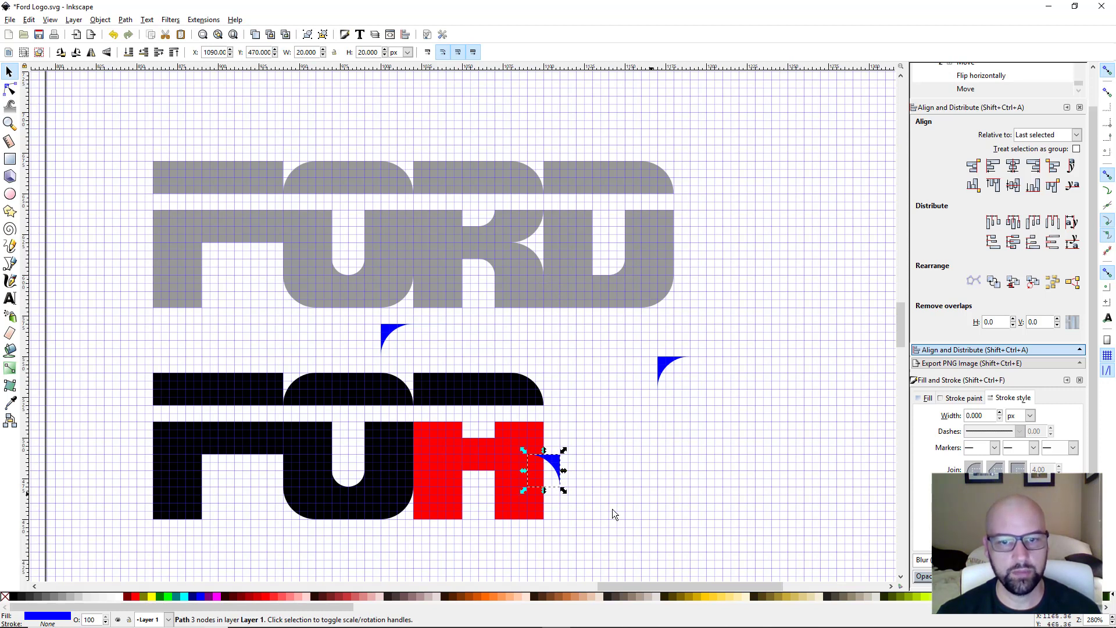
{"action": "left_click_drag", "start_coordinate": [553, 462], "coordinate": [533, 463]}
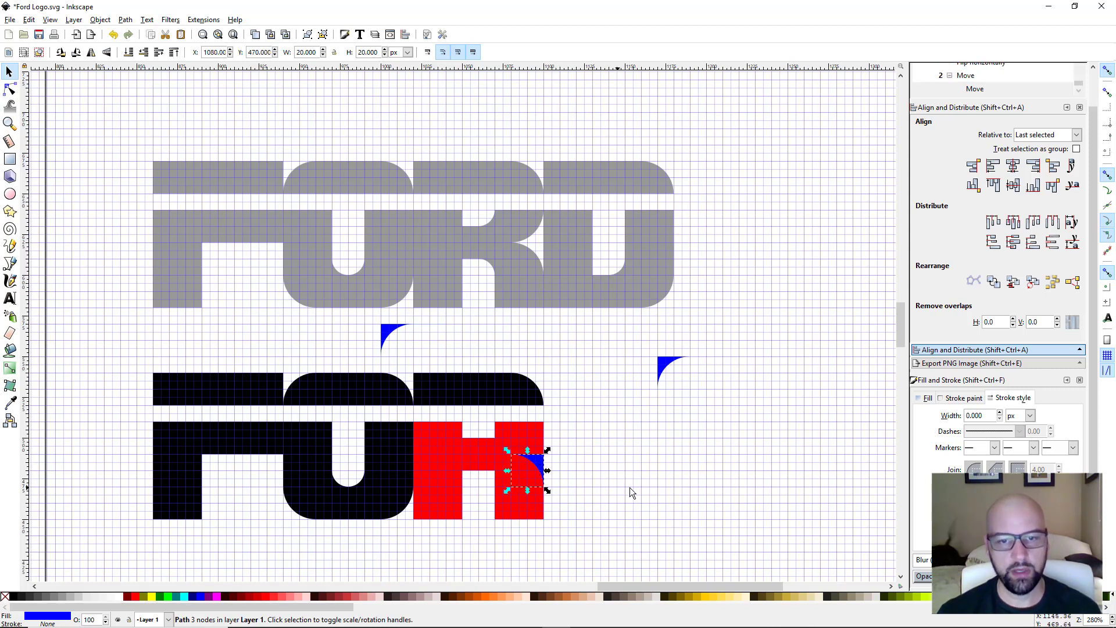
- Subtract the blue corner piece from the red R shape with the Difference operation to round its lower leg
{"action": "left_click", "coordinate": [525, 513], "text": "shift"}
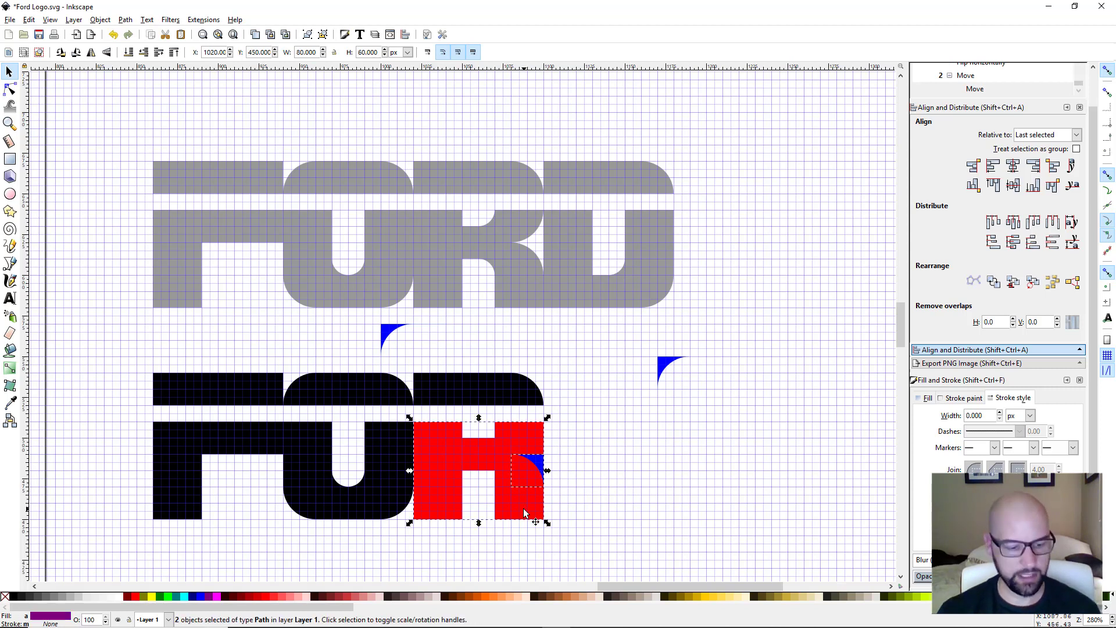
{"action": "key", "text": "ctrl+minus"}
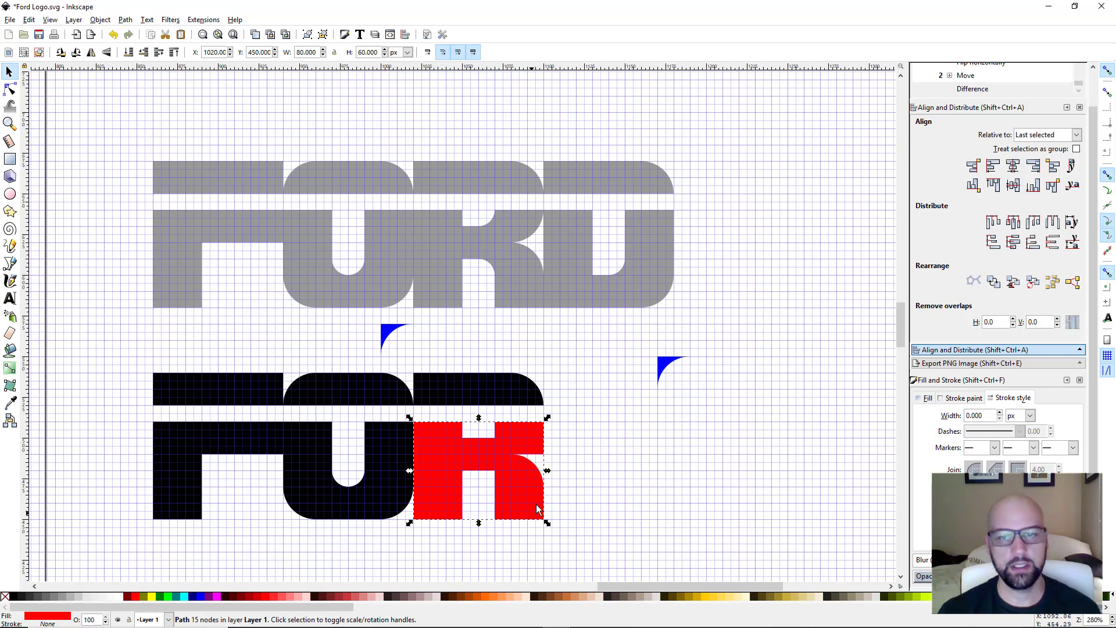
- Round the bottom-right corner of the R's upper arm by subtracting the remaining blue corner copy, flipped horizontally and vertically, with Difference
{"action": "left_click", "coordinate": [666, 367]}
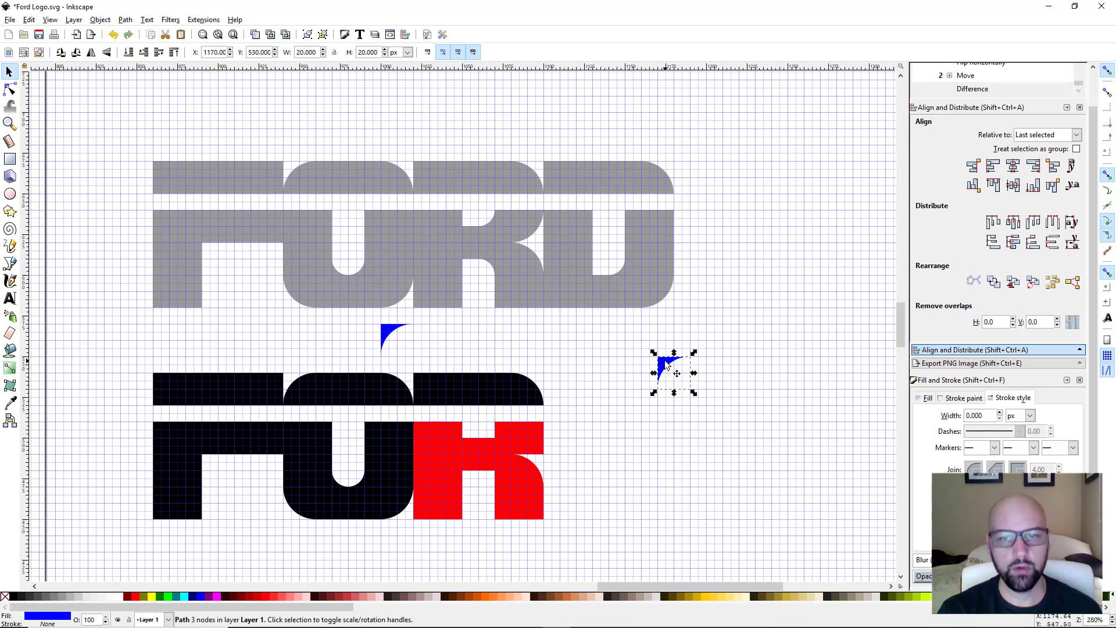
{"action": "key", "text": "h"}
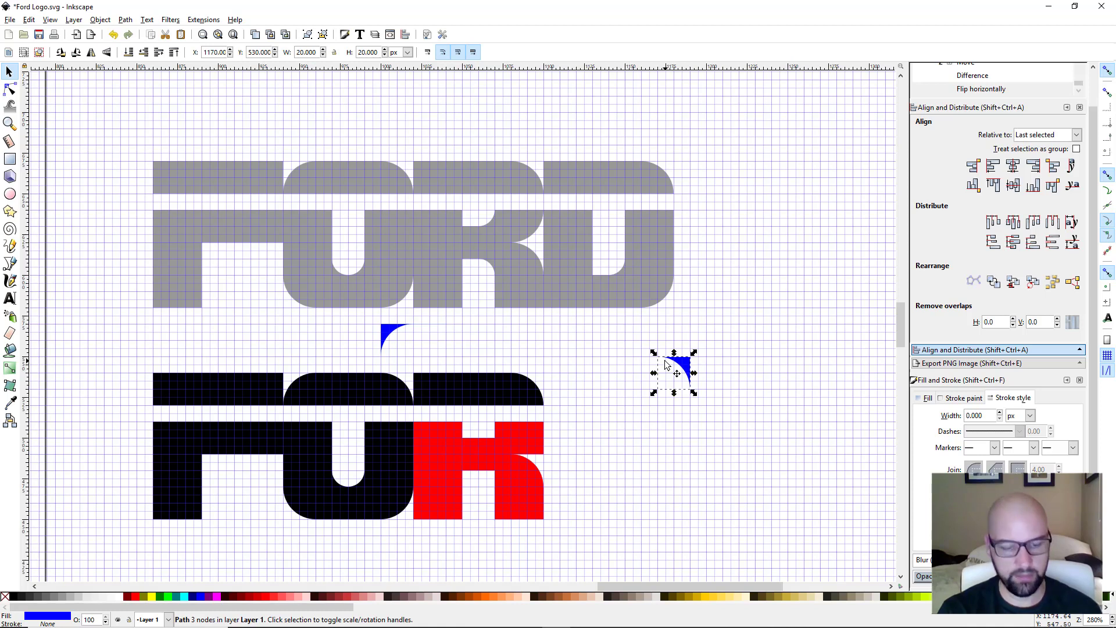
{"action": "key", "text": "v"}
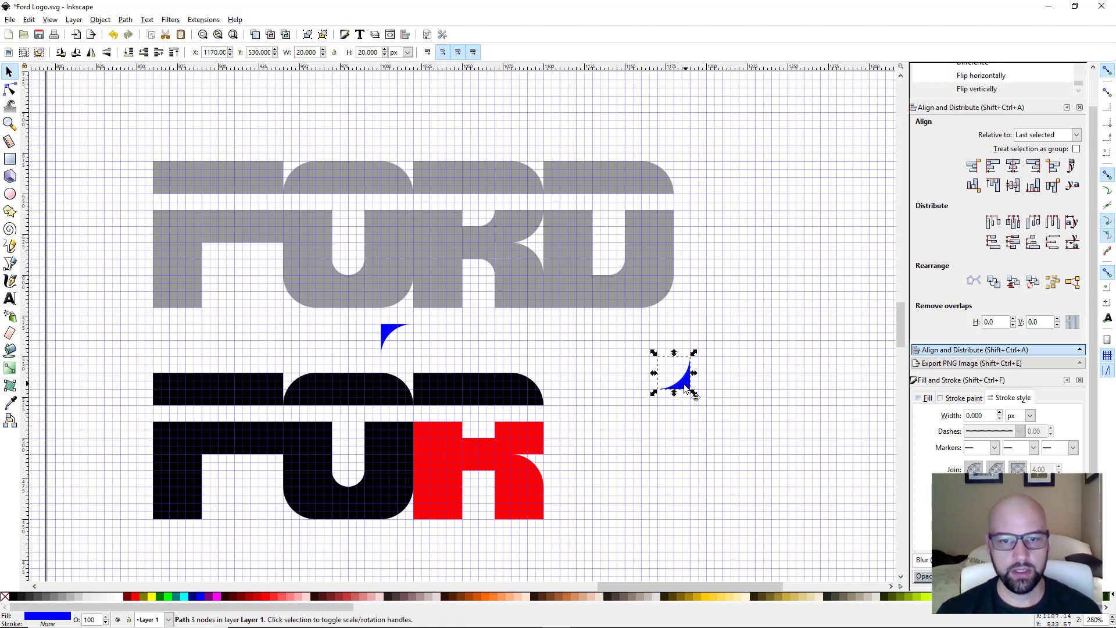
{"action": "left_click_drag", "start_coordinate": [690, 387], "coordinate": [539, 454]}
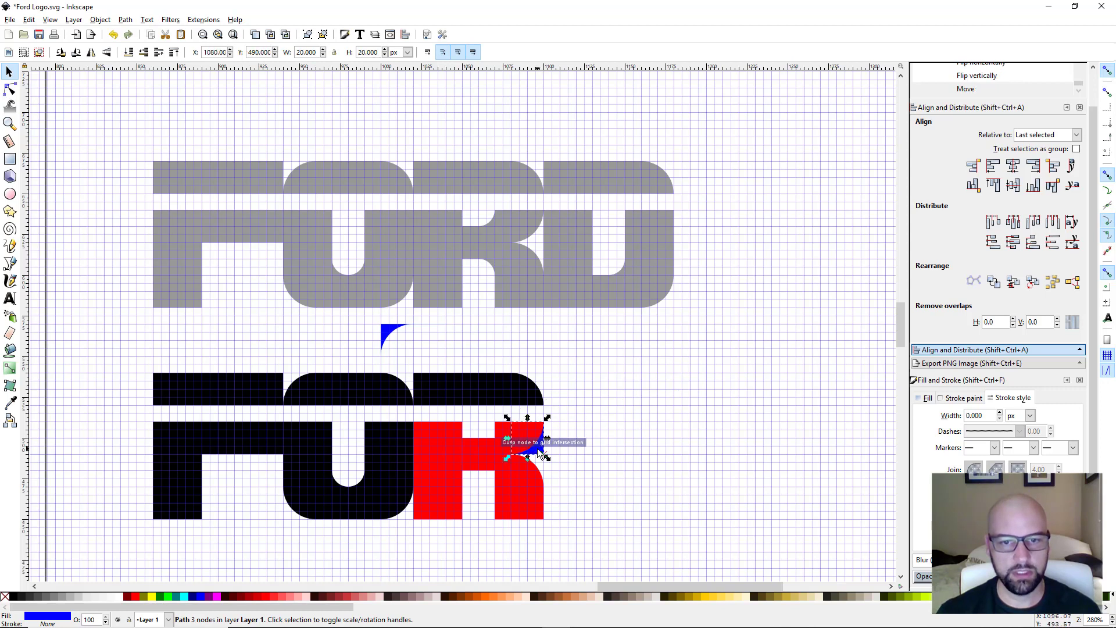
{"action": "left_click", "coordinate": [480, 458], "text": "shift"}
{"action": "key", "text": "ctrl+minus"}
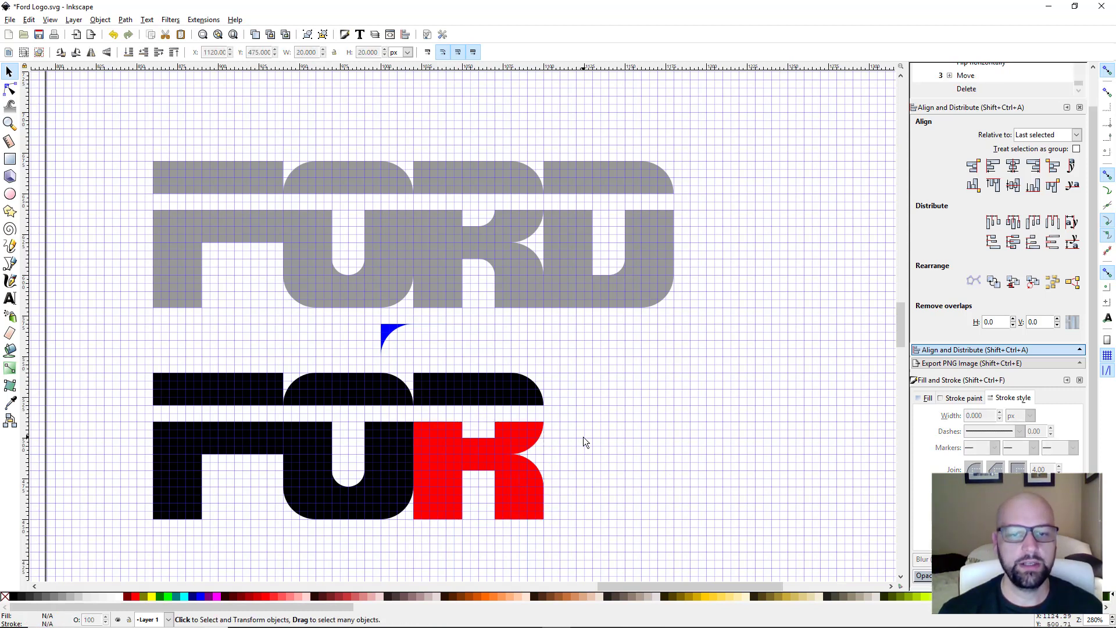
- Draw a 10 by 10 px square in the lower-right corner of the R's upper notch and fill it green
{"action": "left_click", "coordinate": [387, 335]}
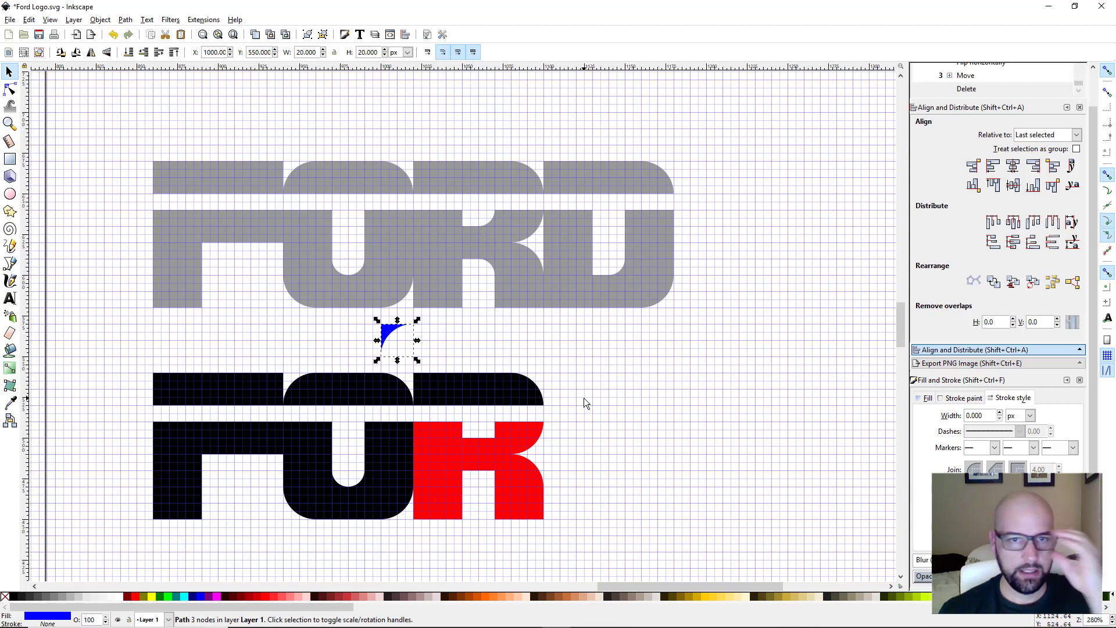
{"action": "scroll", "coordinate": [478, 469], "scroll_direction": "up", "scroll_amount": 2}
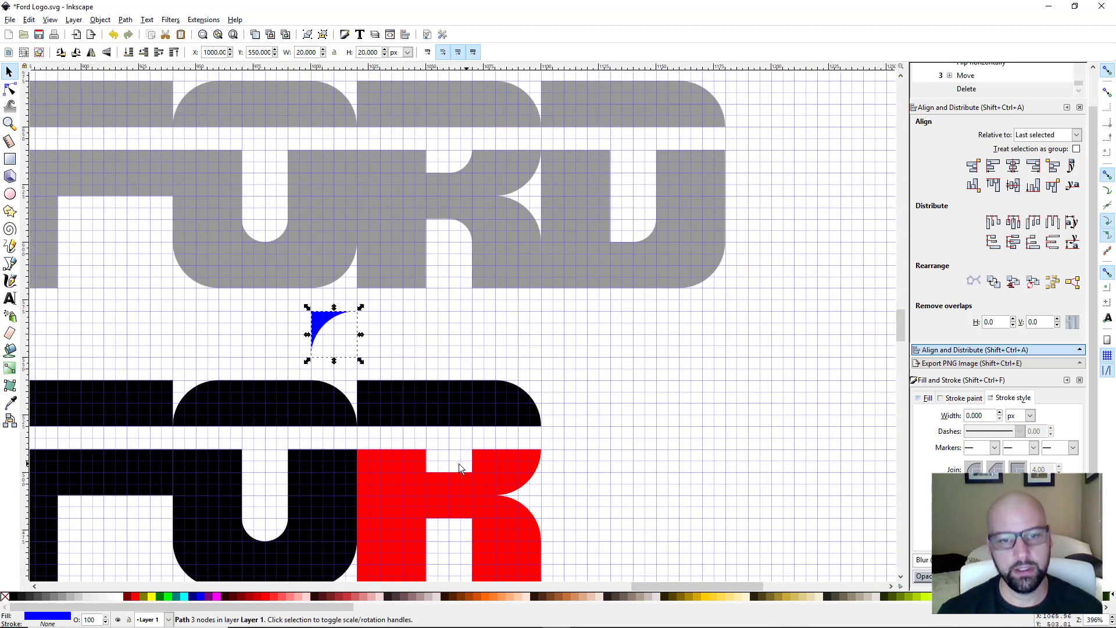
{"action": "left_click", "coordinate": [9, 159]}
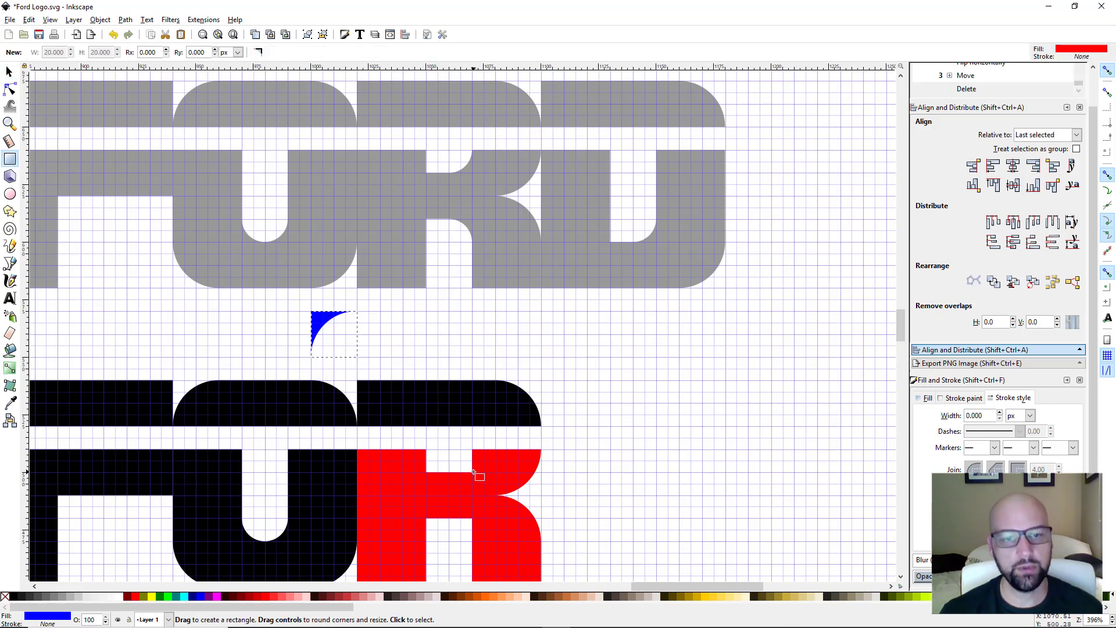
{"action": "left_click_drag", "start_coordinate": [449, 449], "coordinate": [472, 472]}
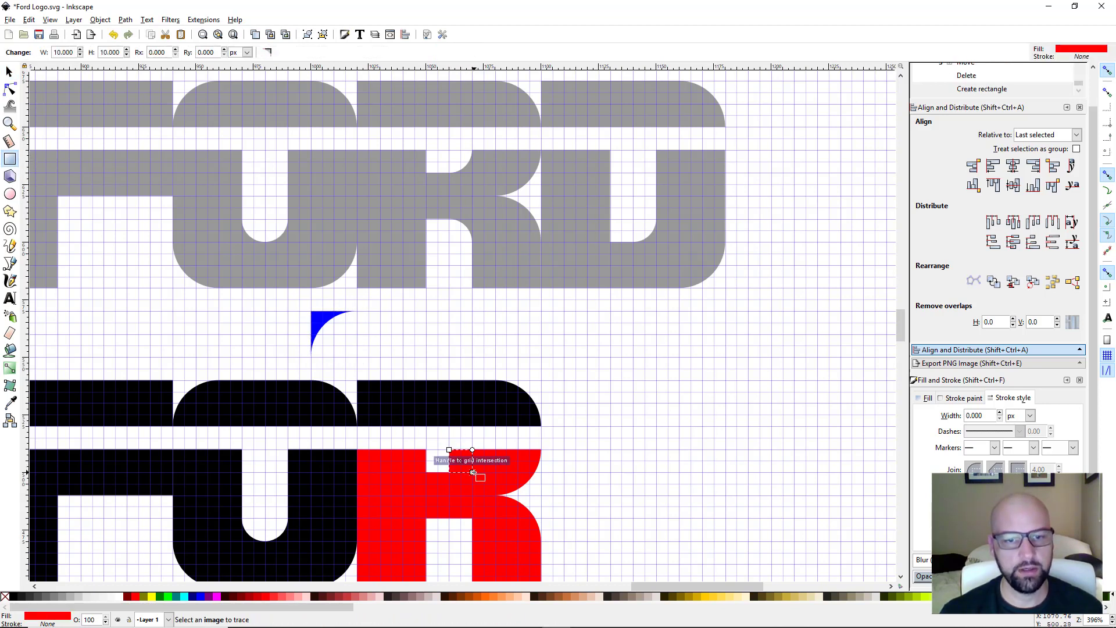
{"action": "left_click", "coordinate": [167, 596]}
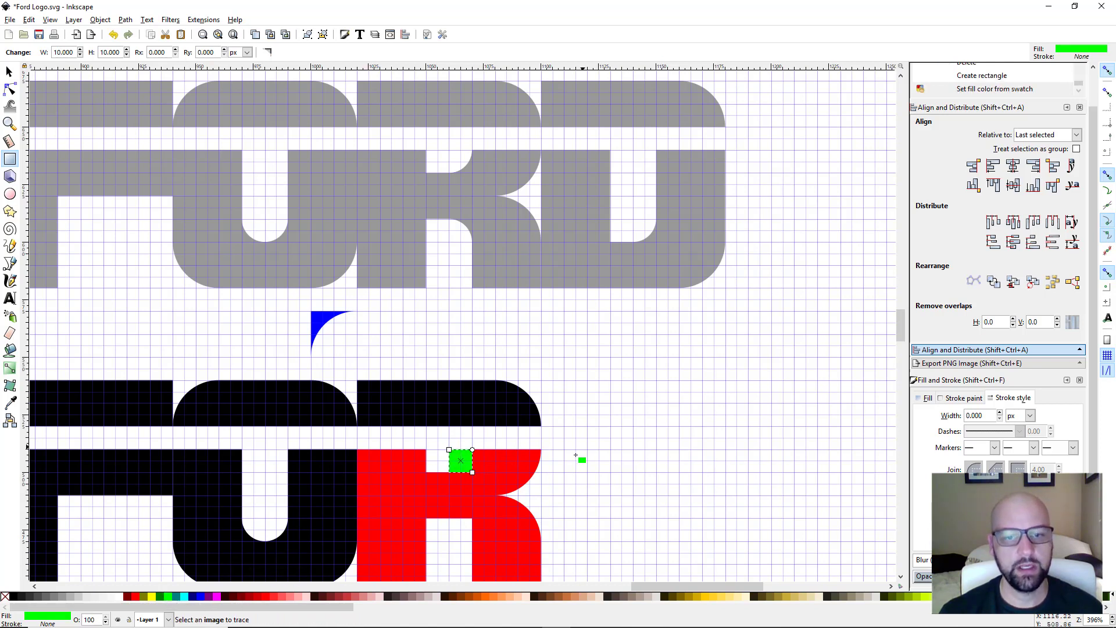
- Draw a circle of 10 px radius over the R's upper notch, overlapping the green square, and fill it orange
{"action": "left_click", "coordinate": [10, 194]}
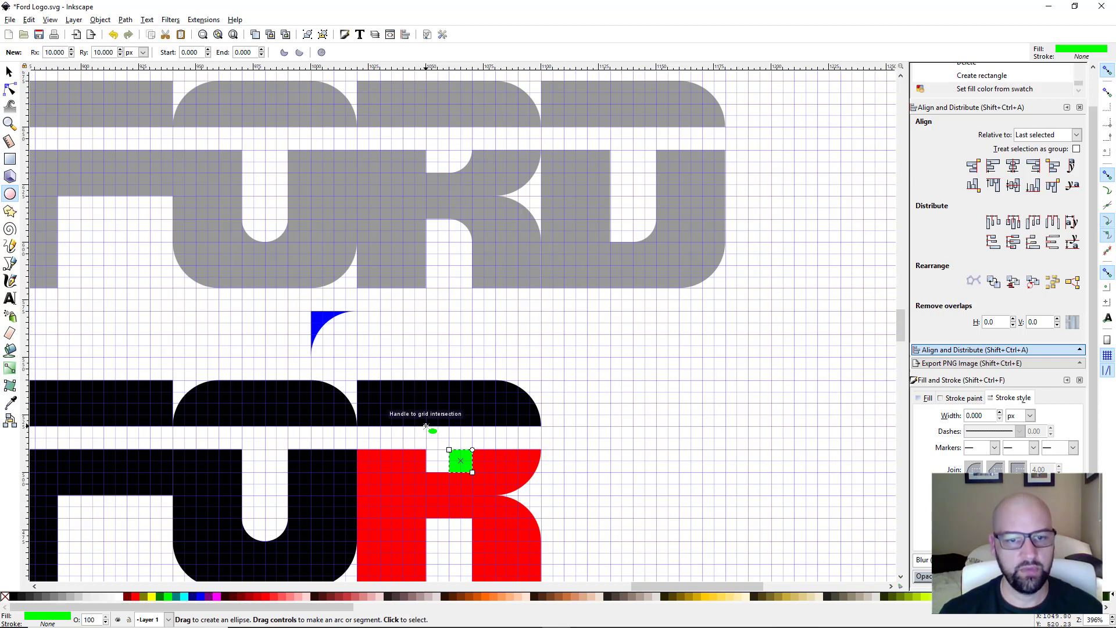
{"action": "left_click_drag", "start_coordinate": [426, 428], "coordinate": [474, 474]}
{"action": "left_click", "coordinate": [484, 593]}
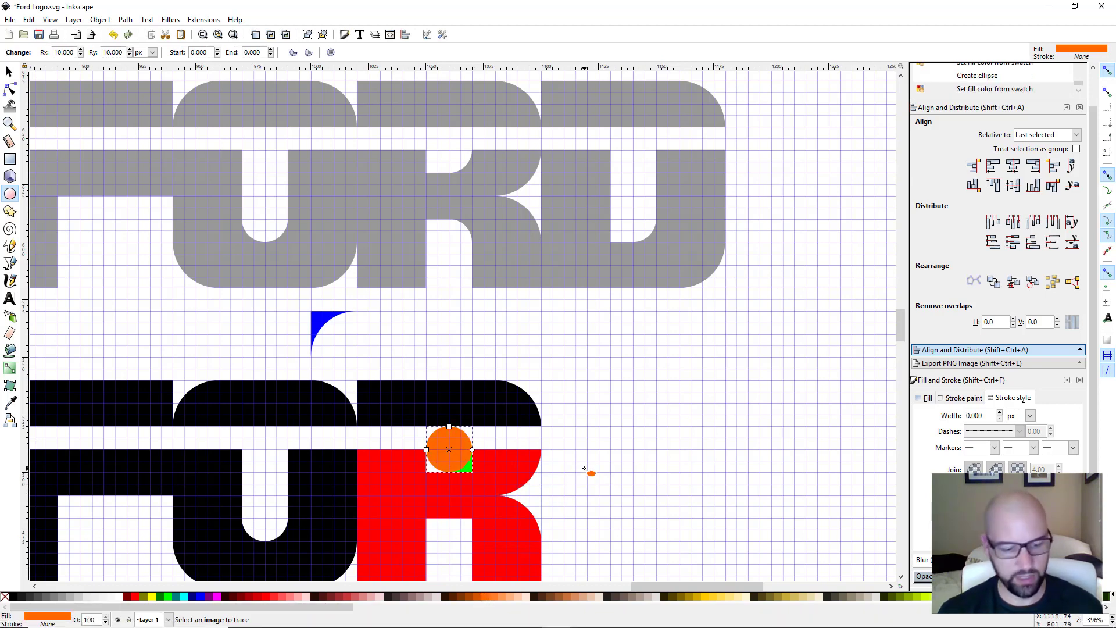
- Subtract the orange circle from the green square with the Difference operation to form a small concave corner piece
{"action": "key", "text": "s"}
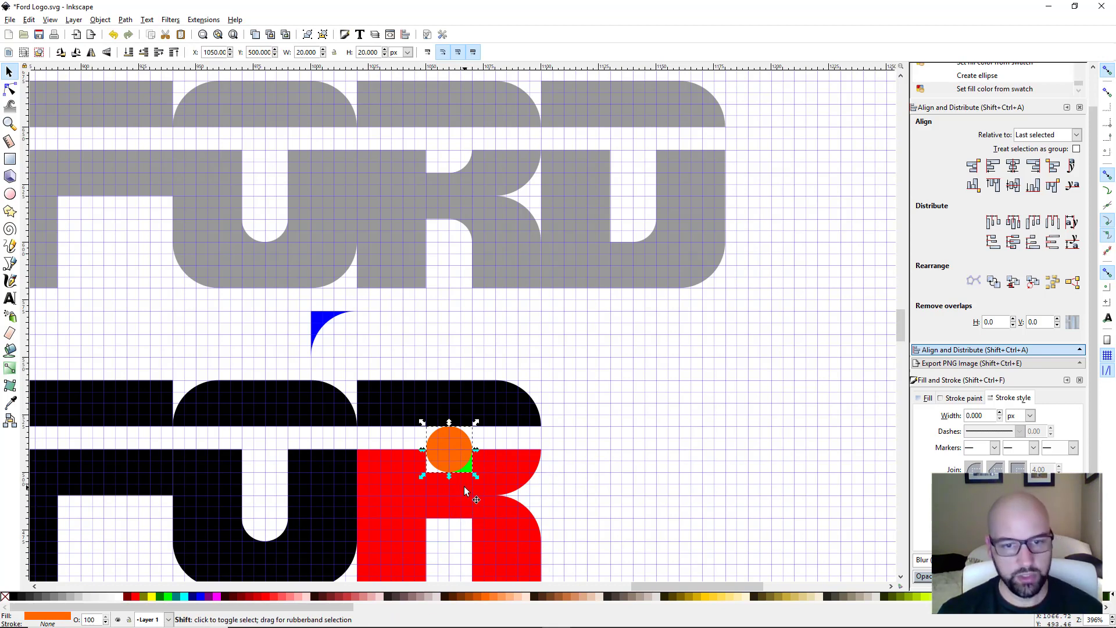
{"action": "key", "text": "Escape"}
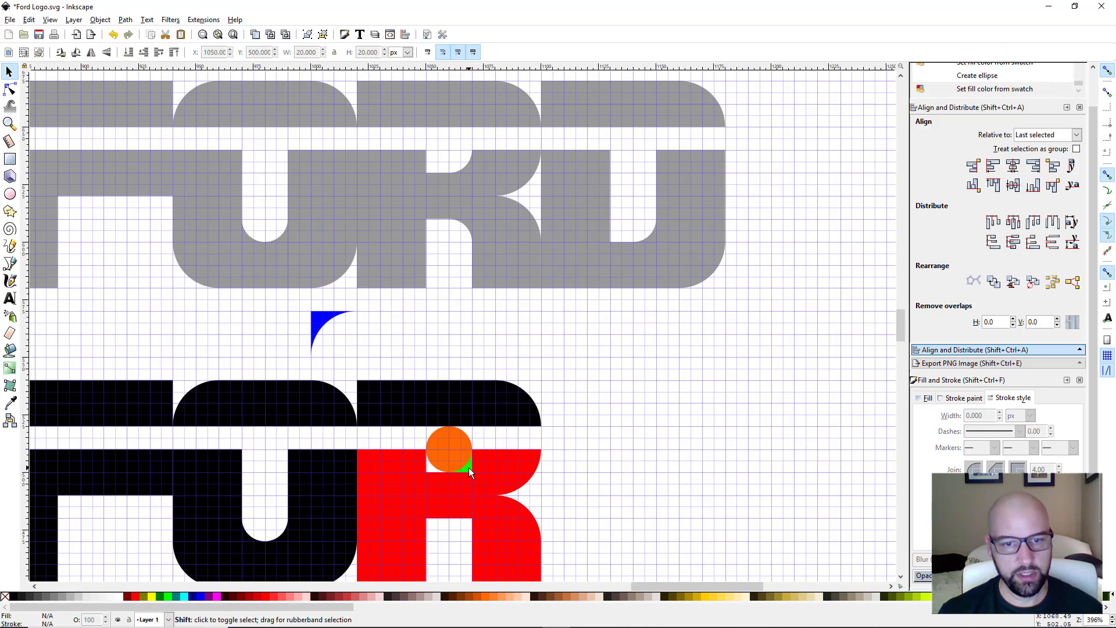
{"action": "left_click", "coordinate": [444, 434]}
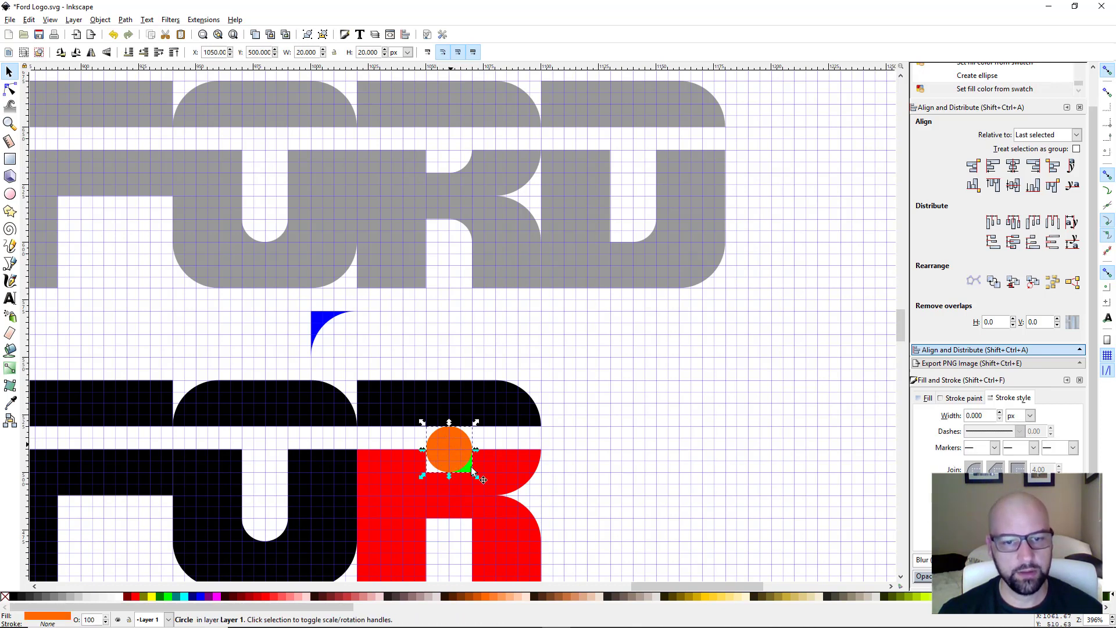
{"action": "left_click", "coordinate": [469, 474], "text": "shift"}
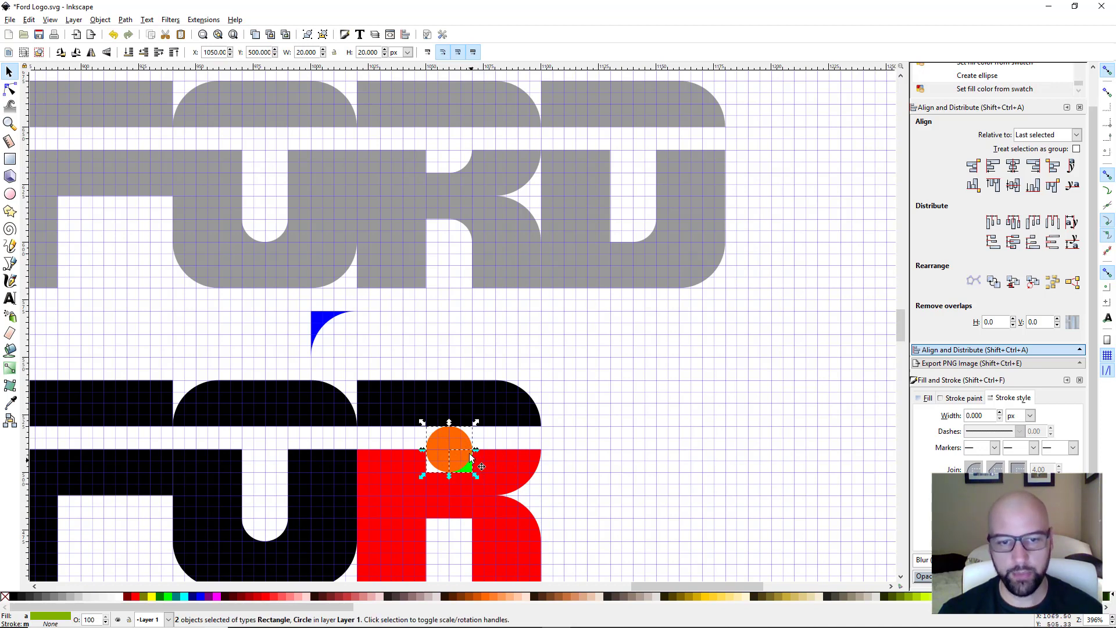
{"action": "key", "text": "ctrl+minus"}
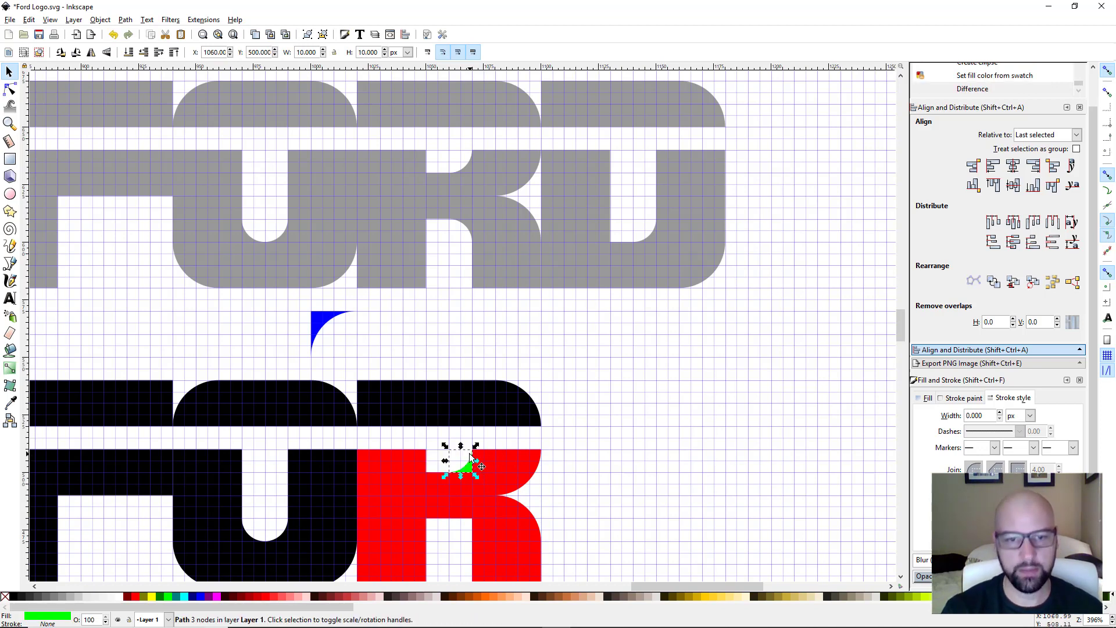
{"action": "left_click", "coordinate": [585, 449]}
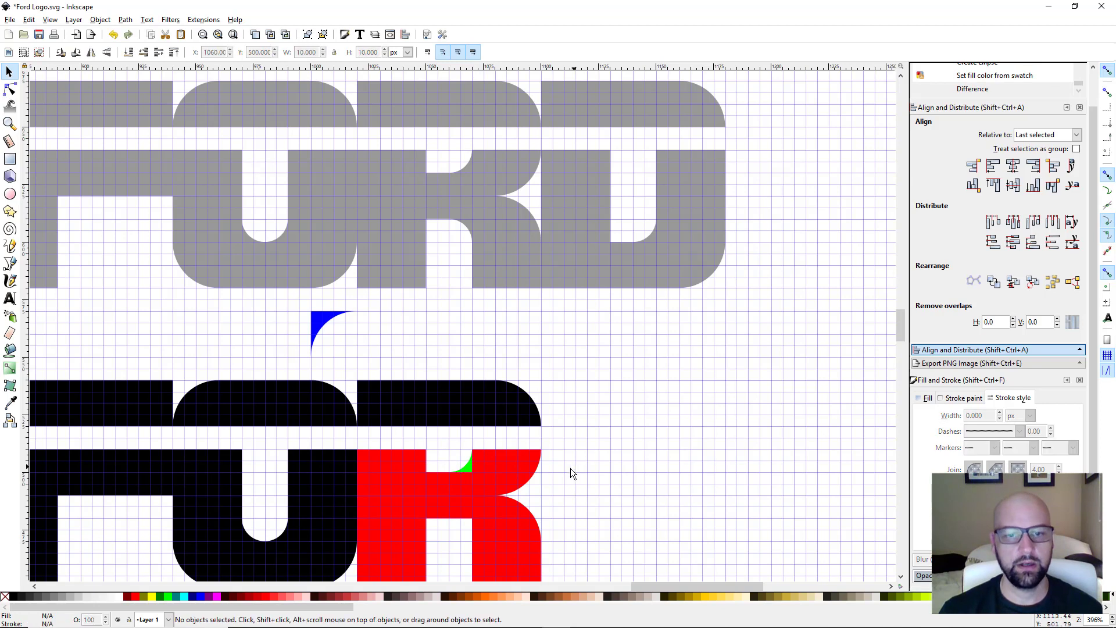
- Duplicate the green corner piece and move the copy to the empty space between the two logos, right of the blue piece
{"action": "left_click_drag", "start_coordinate": [575, 494], "coordinate": [552, 477]}
{"action": "scroll", "coordinate": [566, 448], "scroll_direction": "down", "scroll_amount": 1}
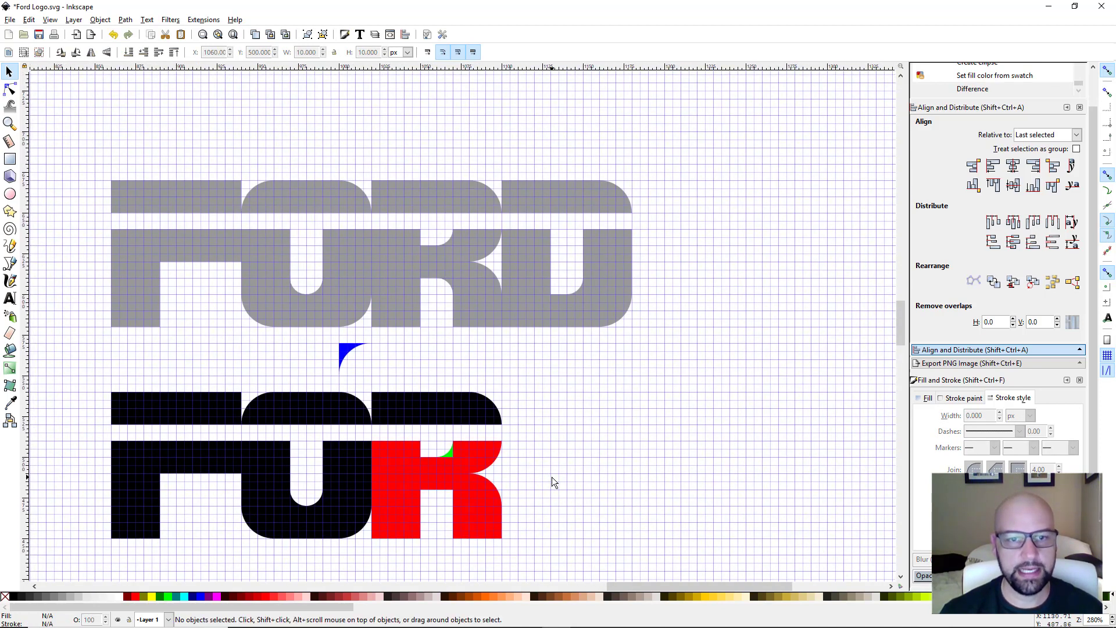
{"action": "scroll", "coordinate": [553, 476], "scroll_direction": "up", "scroll_amount": 1}
{"action": "left_click_drag", "start_coordinate": [476, 482], "coordinate": [528, 448]}
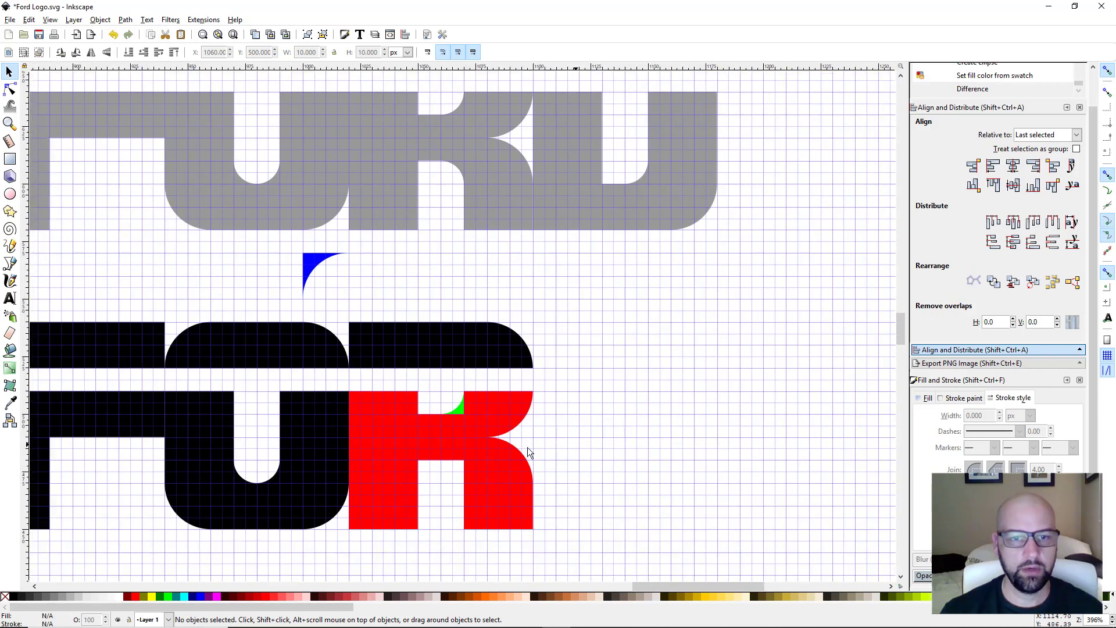
{"action": "left_click", "coordinate": [460, 408]}
{"action": "key", "text": "ctrl+d"}
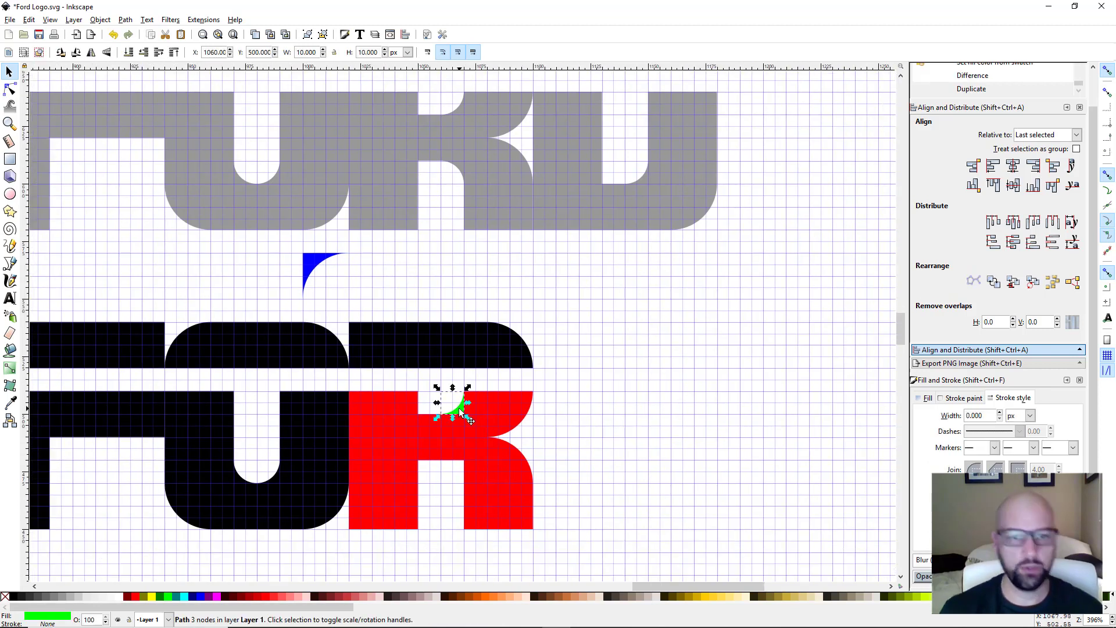
{"action": "left_click_drag", "start_coordinate": [459, 407], "coordinate": [457, 283]}
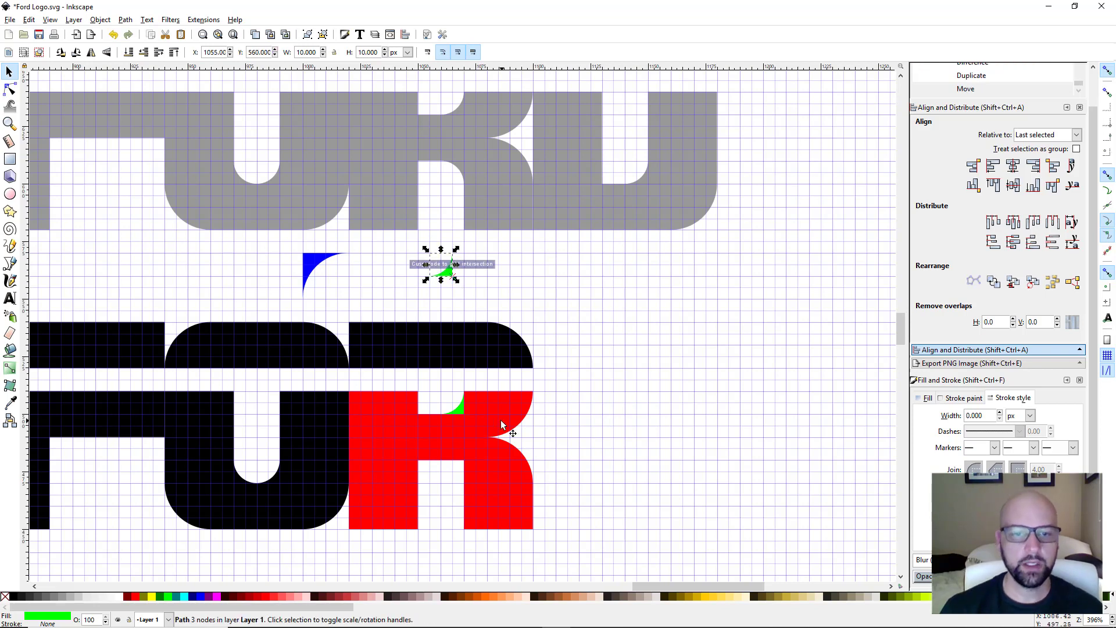
- Merge the green corner piece in the upper notch with the red R shape using the Union operation
{"action": "left_click", "coordinate": [459, 409]}
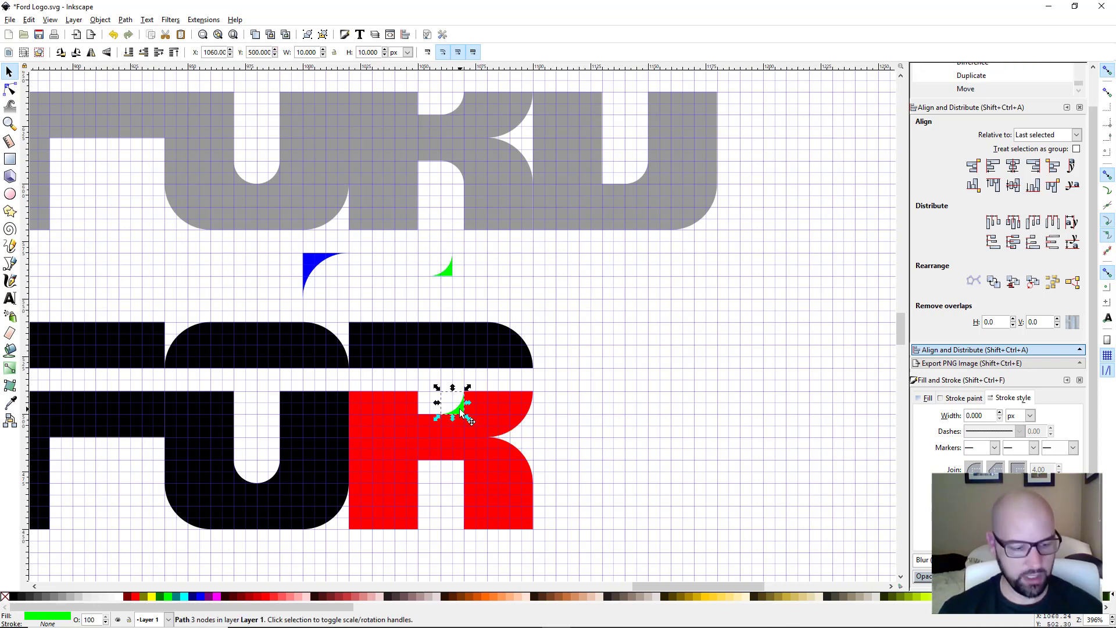
{"action": "left_click", "coordinate": [483, 406], "text": "shift"}
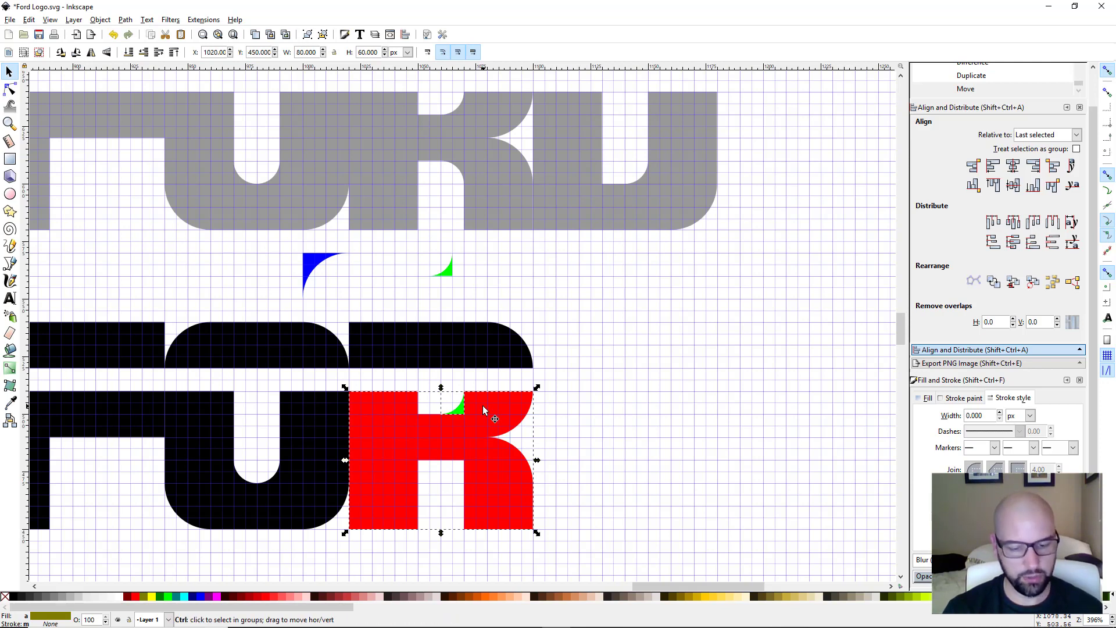
{"action": "key", "text": "ctrl+plus"}
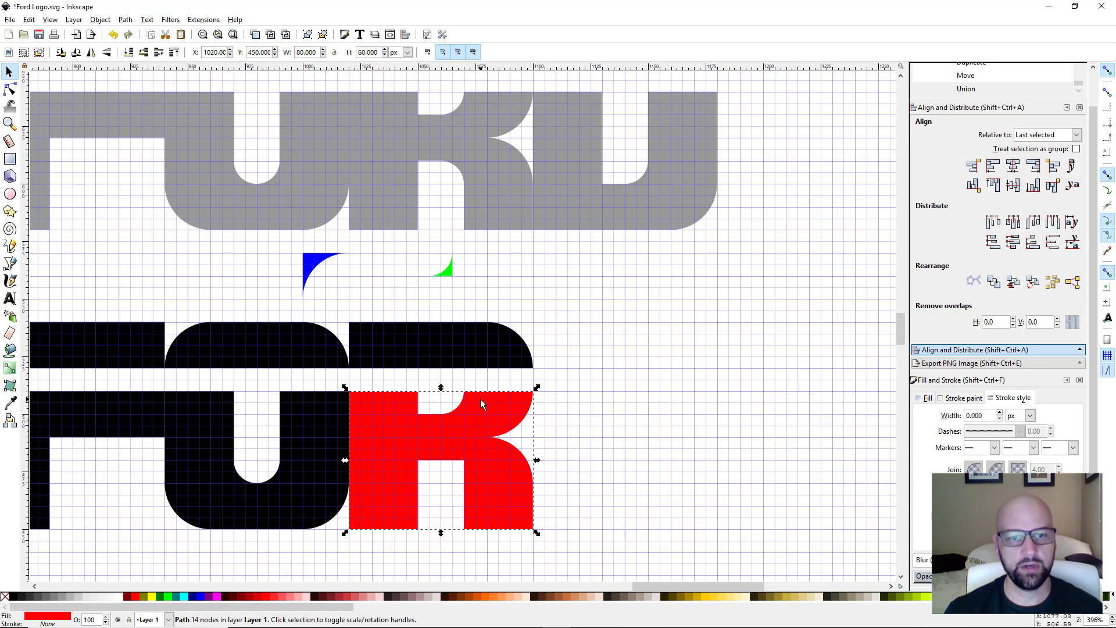
- Round the upper-right corner of the R's lower opening by uniting a vertically flipped duplicate of the green corner piece with the red shape
{"action": "left_click", "coordinate": [445, 270]}
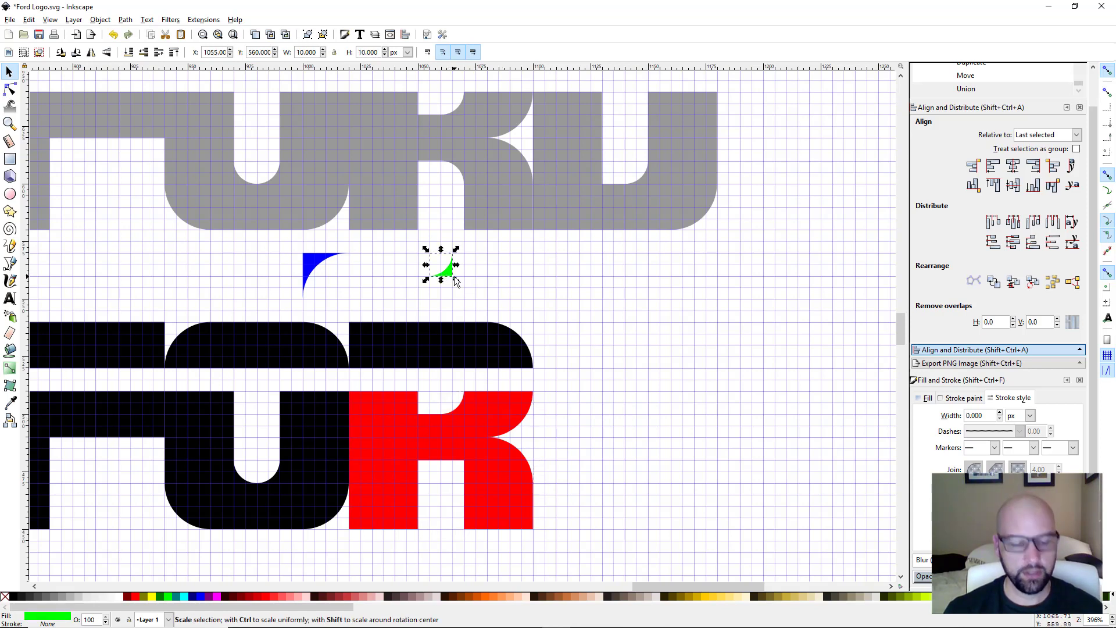
{"action": "key", "text": "ctrl+d"}
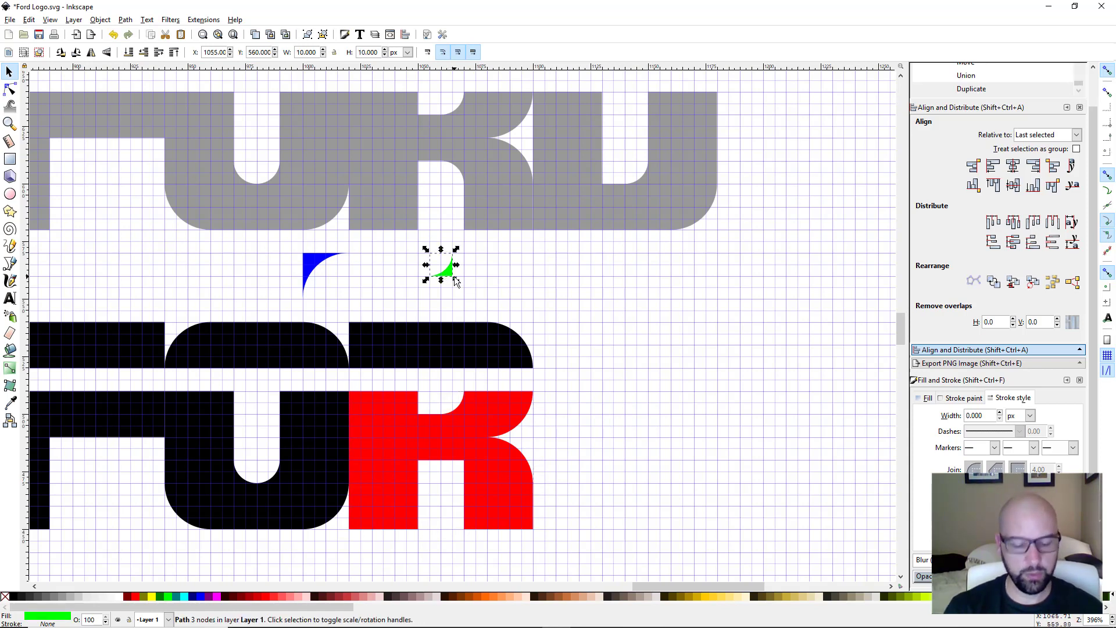
{"action": "key", "text": "v"}
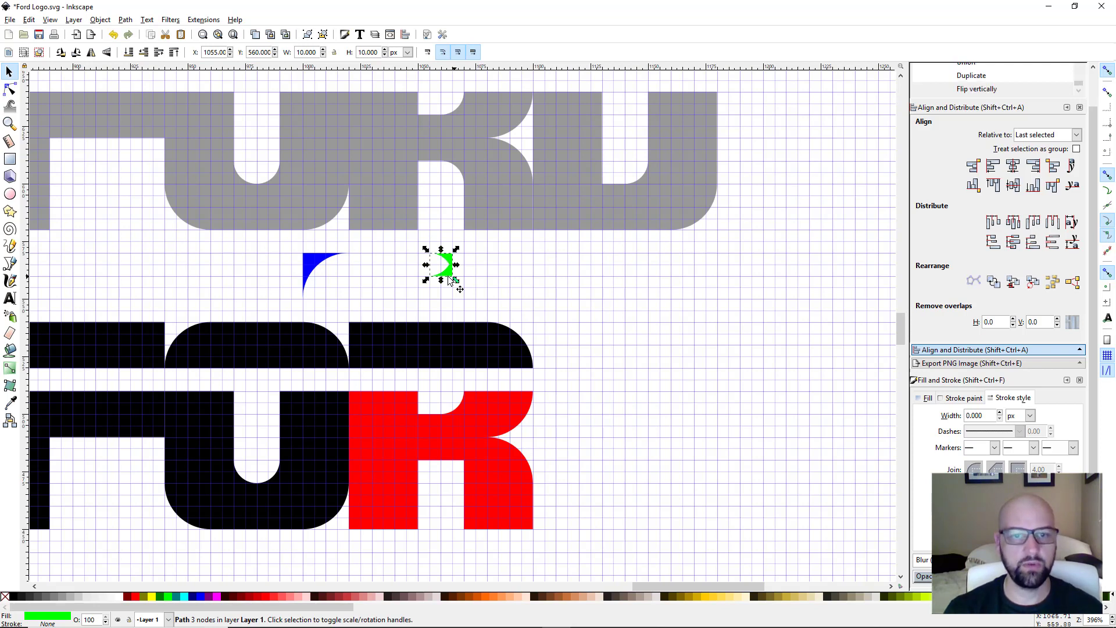
{"action": "left_click_drag", "start_coordinate": [454, 268], "coordinate": [461, 471]}
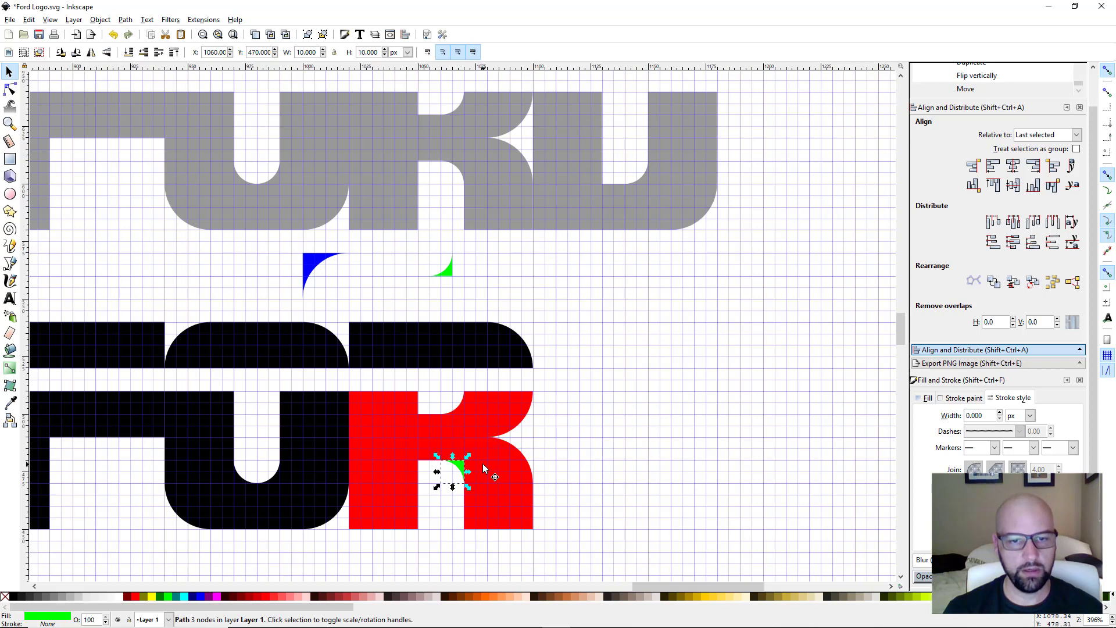
{"action": "left_click", "coordinate": [494, 487], "text": "shift"}
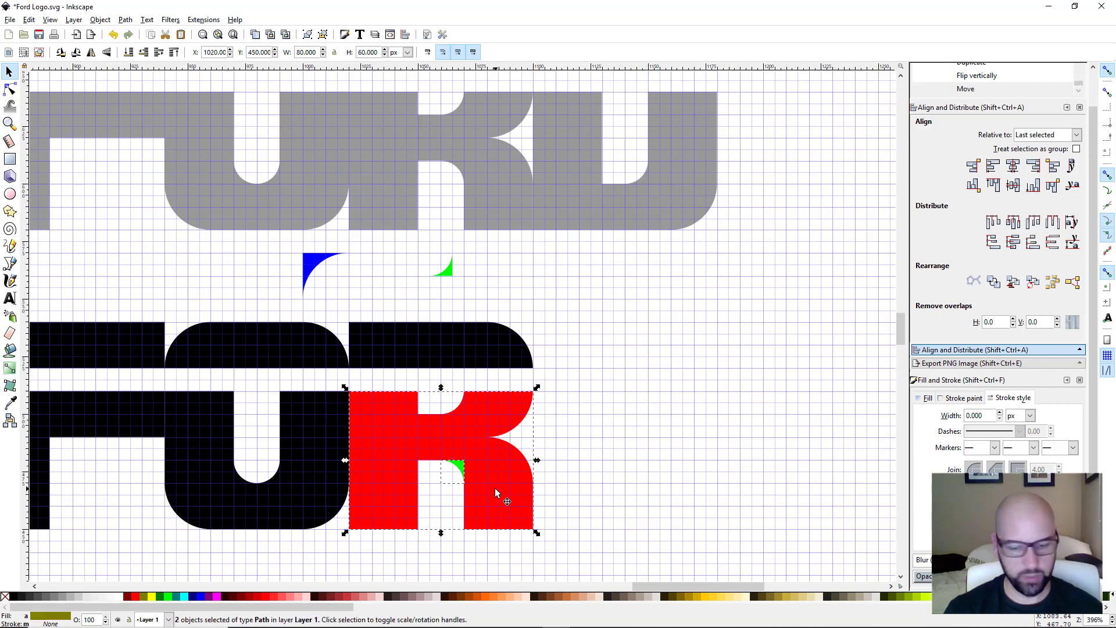
{"action": "key", "text": "ctrl+plus"}
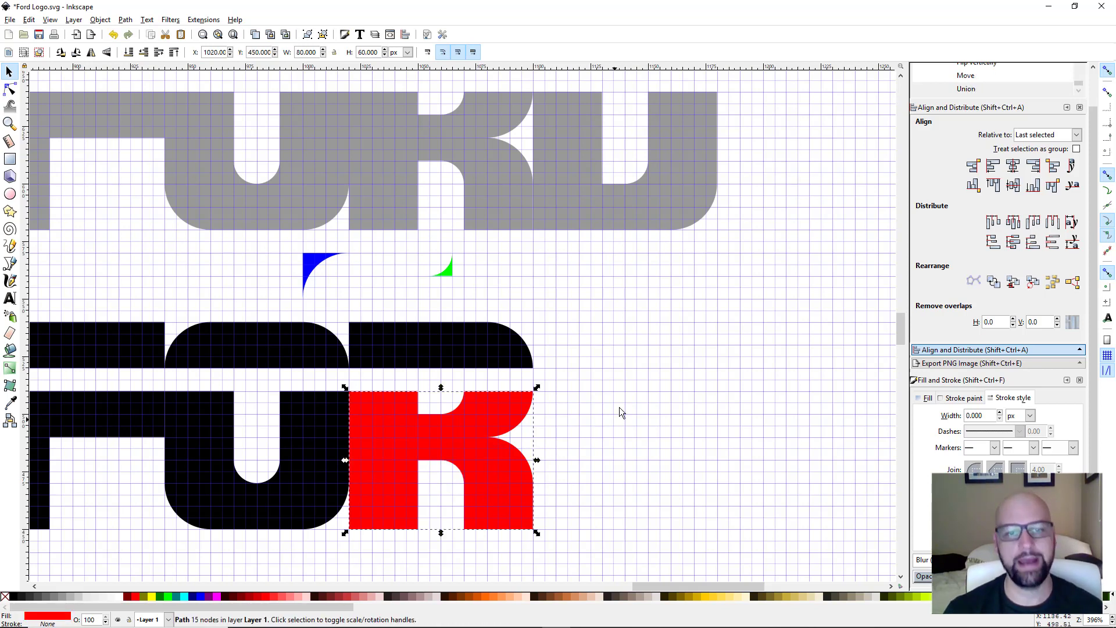
- Duplicate the R's black top bar and snap the copy against its right end, at X 1100 px, as the D's top bar
{"action": "scroll", "coordinate": [574, 407], "scroll_direction": "down", "scroll_amount": 1, "text": "ctrl"}
{"action": "scroll", "coordinate": [574, 407], "scroll_direction": "right", "scroll_amount": 2}
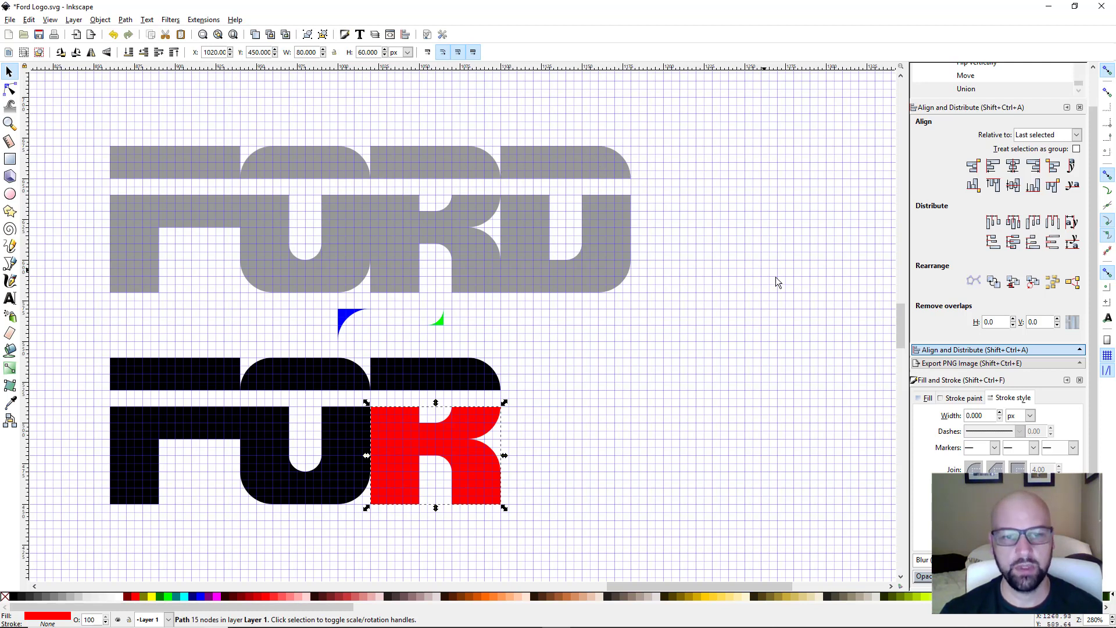
{"action": "left_click", "coordinate": [443, 369]}
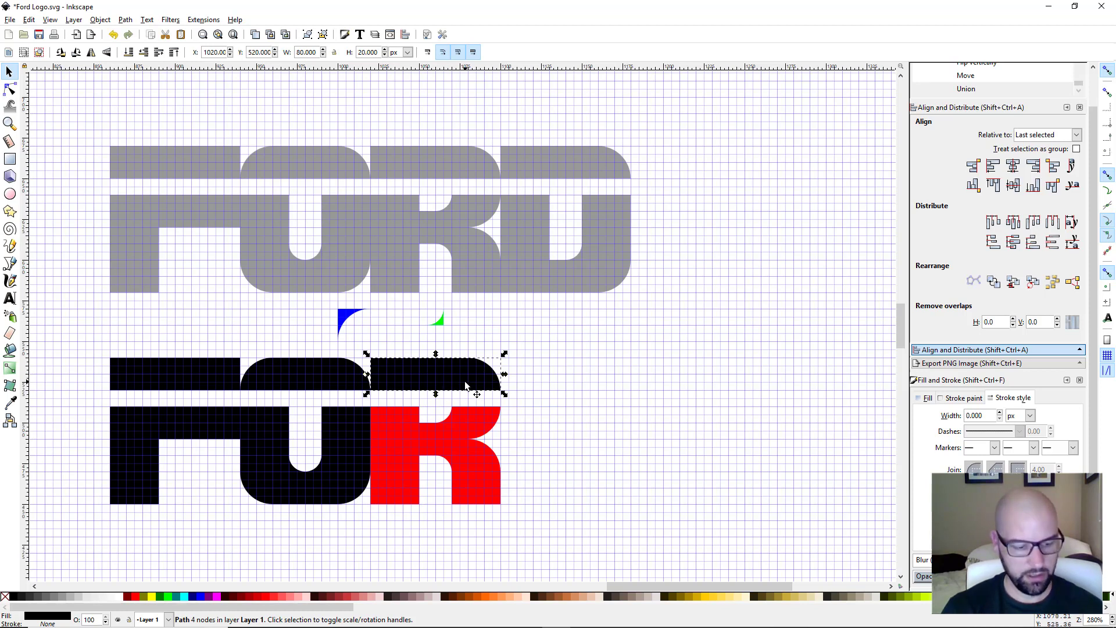
{"action": "key", "text": "ctrl+d"}
{"action": "left_click_drag", "start_coordinate": [465, 385], "coordinate": [588, 382]}
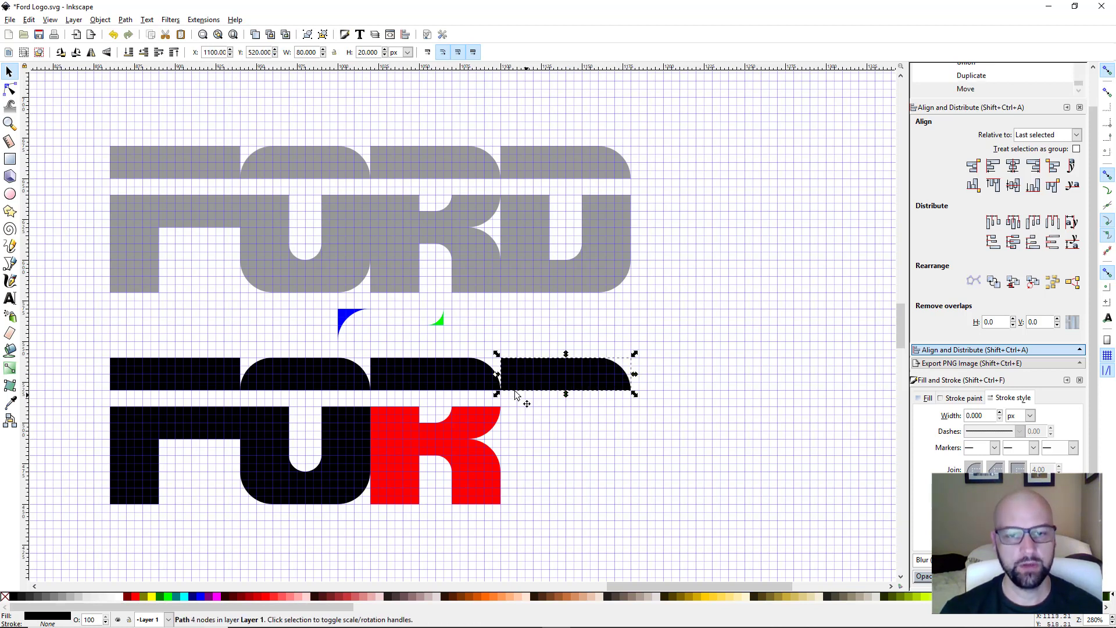
- Draw a 30 × 60 px rectangle below the D's top bar at X 1100 px and duplicate it to X 1150 px as the second stem
{"action": "left_click", "coordinate": [12, 160]}
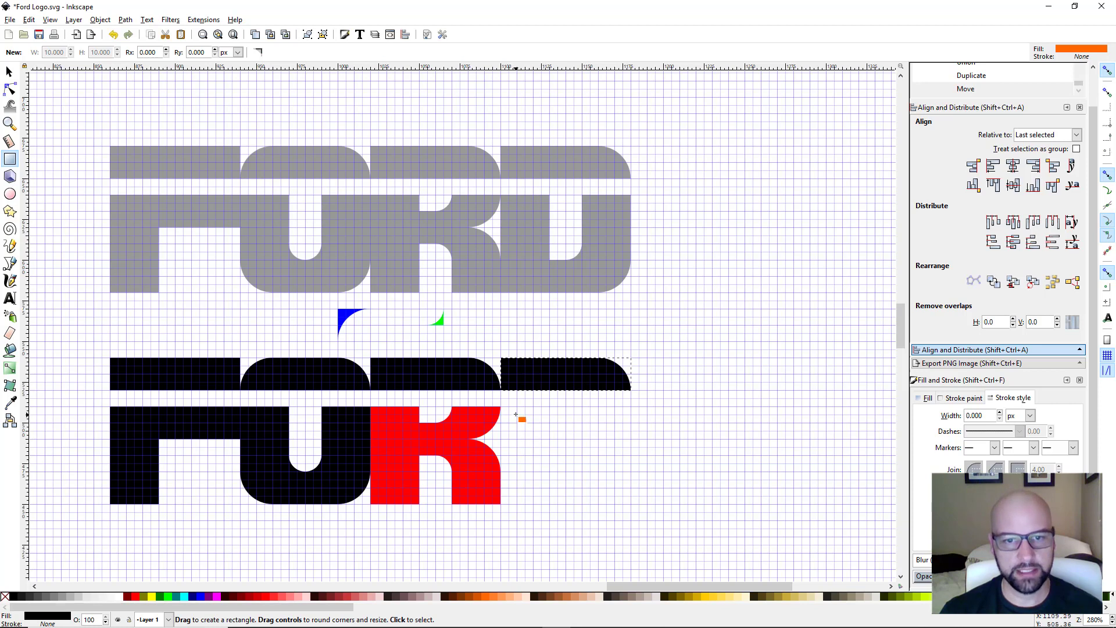
{"action": "left_click_drag", "start_coordinate": [501, 407], "coordinate": [549, 503]}
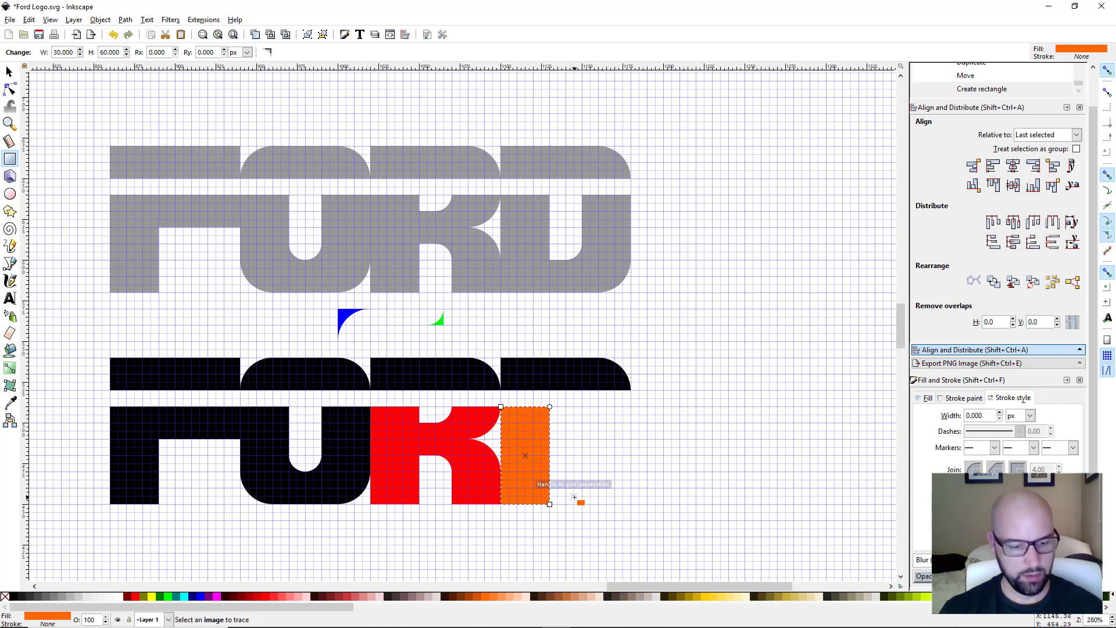
{"action": "key", "text": "s"}
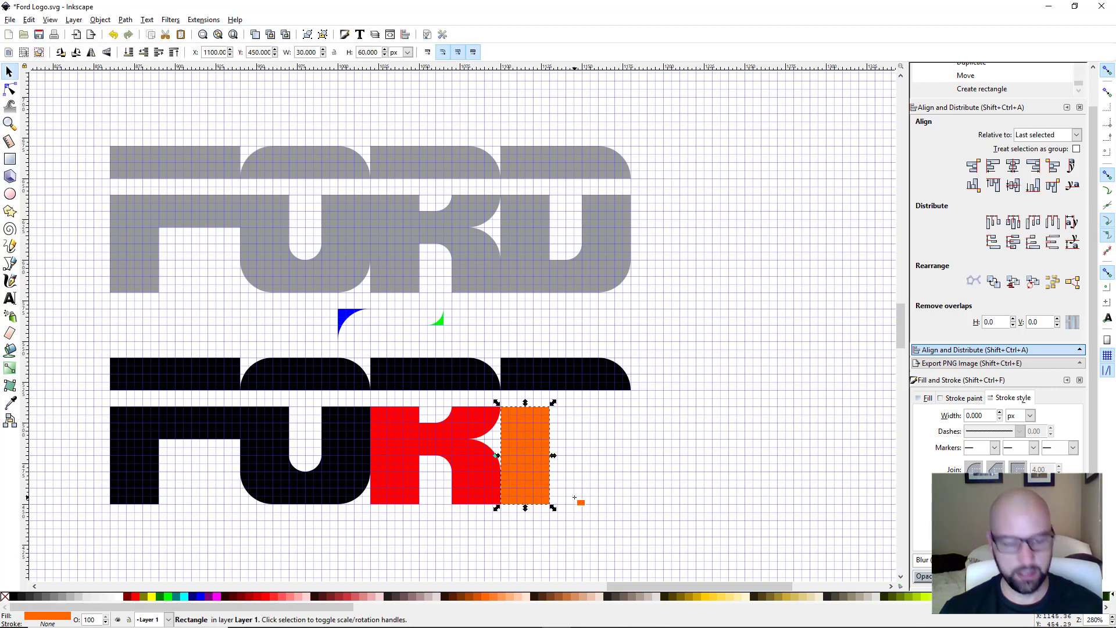
{"action": "key", "text": "ctrl+d"}
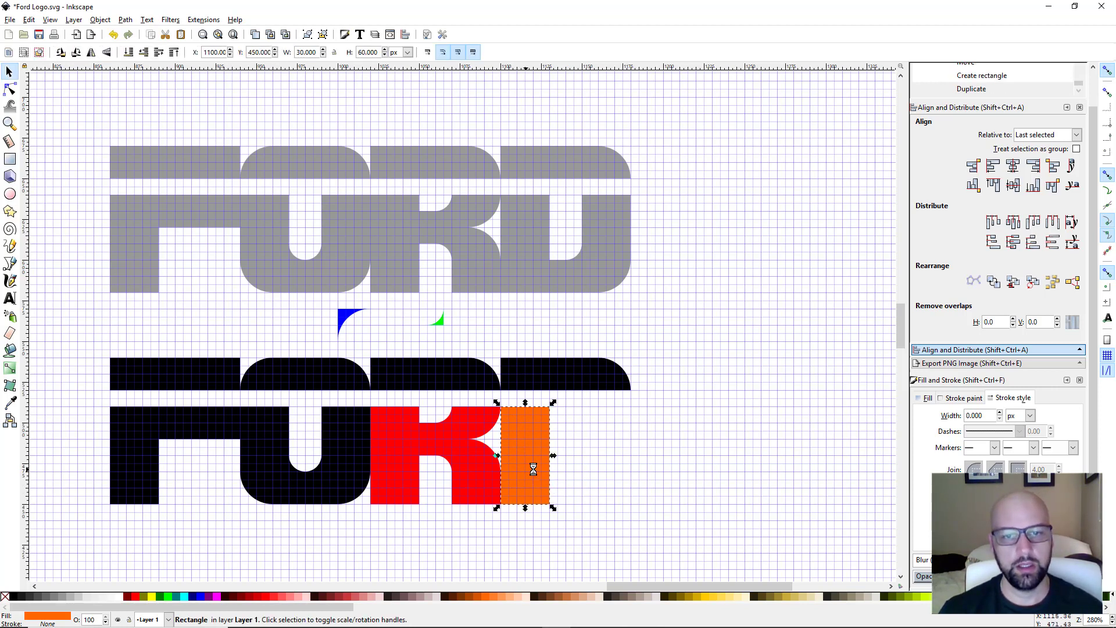
{"action": "left_click_drag", "start_coordinate": [528, 470], "coordinate": [612, 469]}
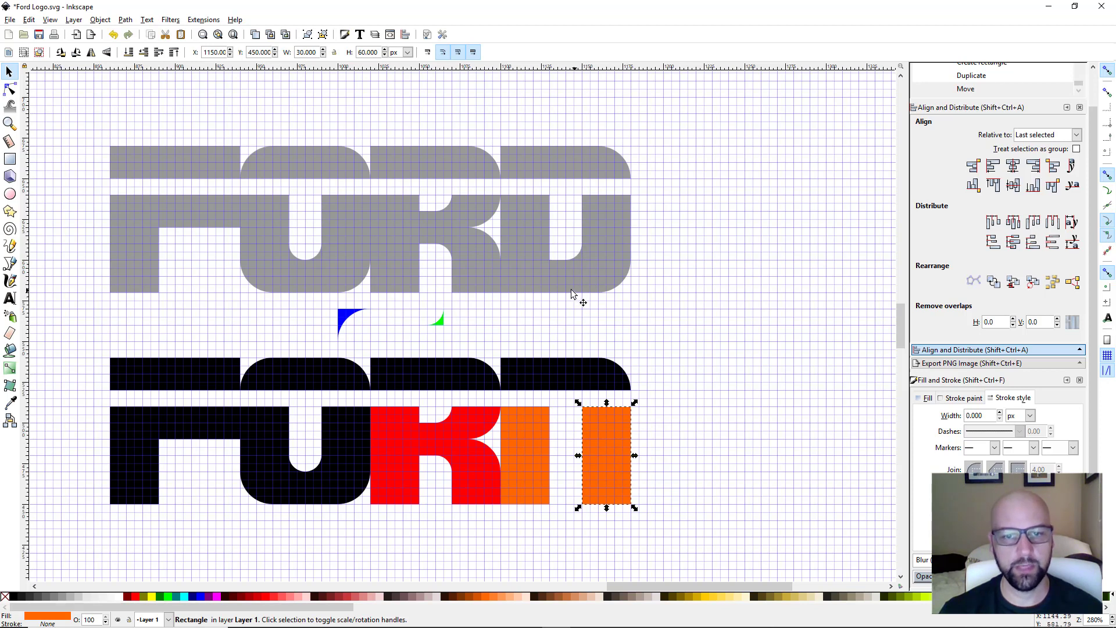
- Draw a 20 × 20 px rectangle bridging the base of the gap between the two orange stems
{"action": "left_click", "coordinate": [11, 158]}
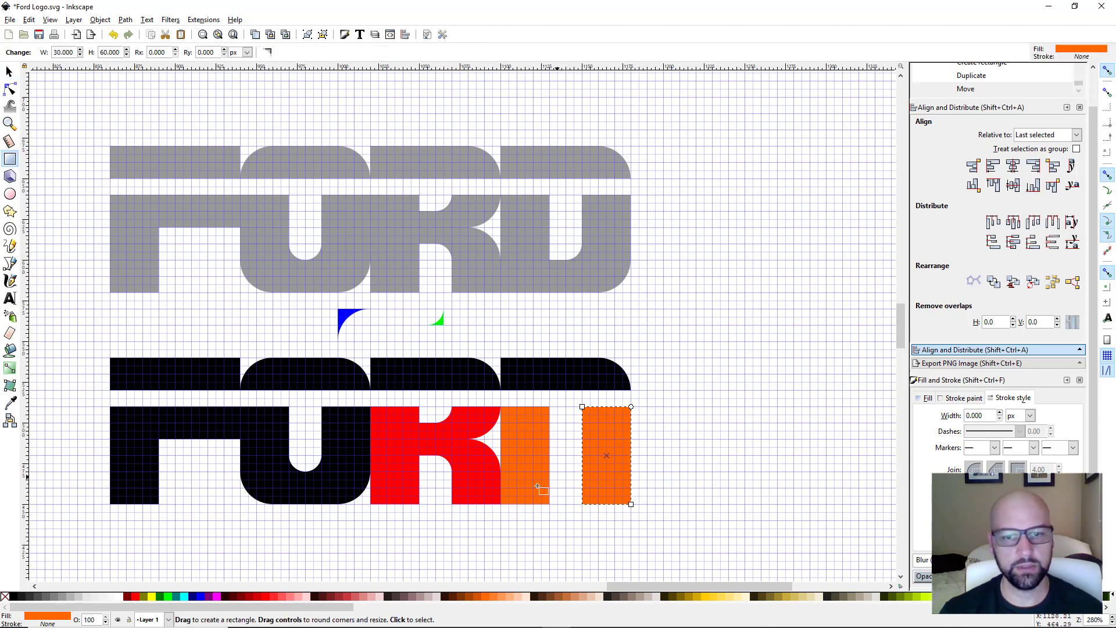
{"action": "left_click_drag", "start_coordinate": [550, 473], "coordinate": [588, 490]}
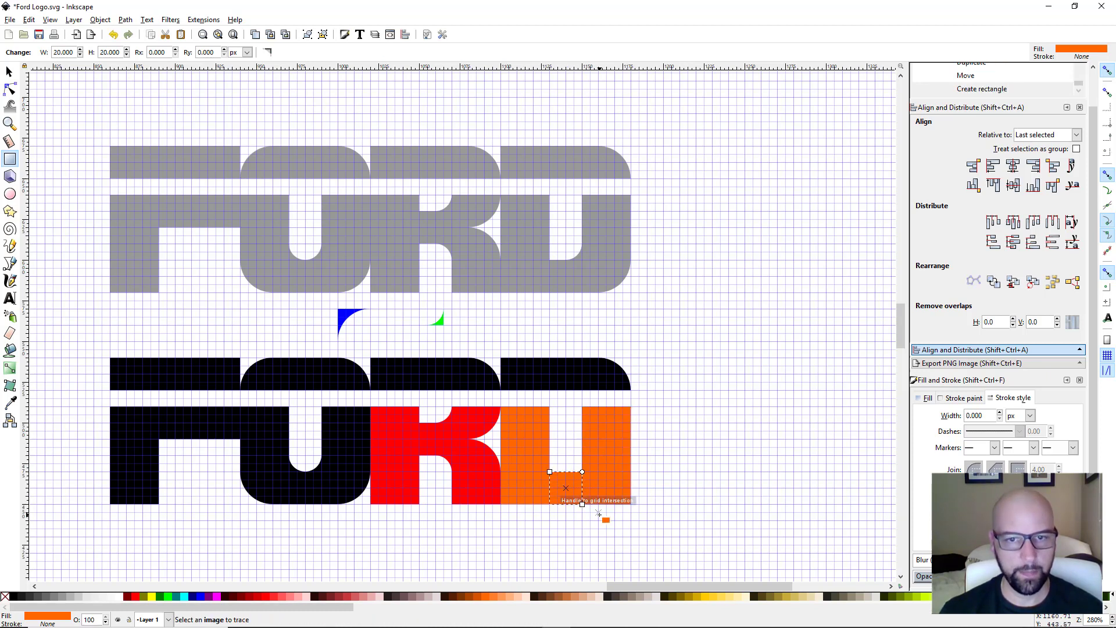
{"action": "key", "text": "s"}
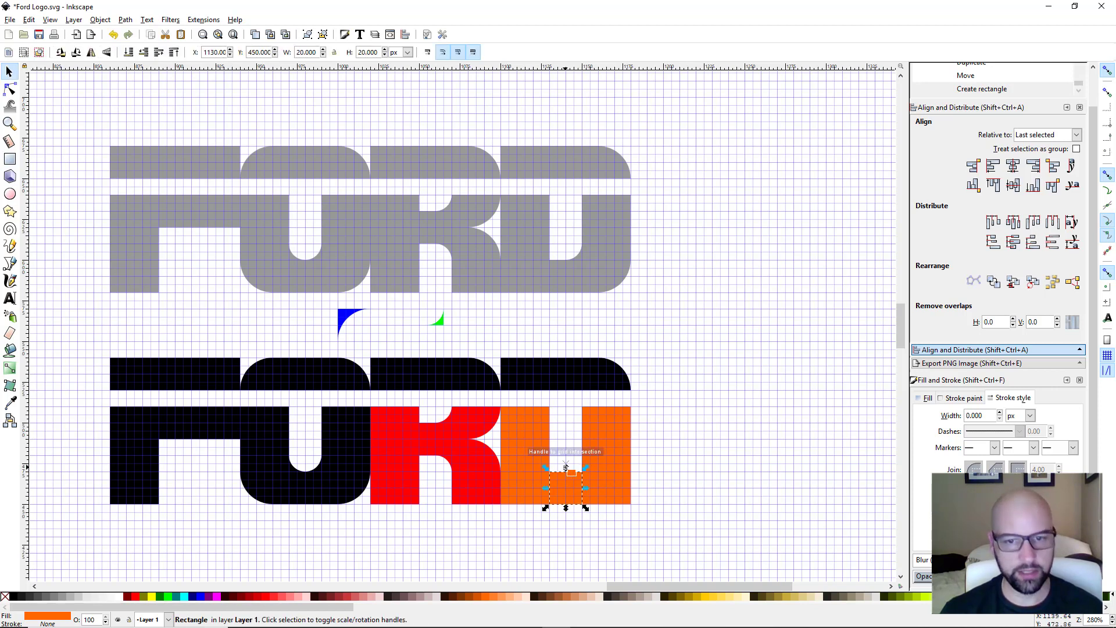
- Snap the green corner piece into the lower-right corner of the D's opening and unite it with the three orange rectangles
{"action": "left_click", "coordinate": [441, 322]}
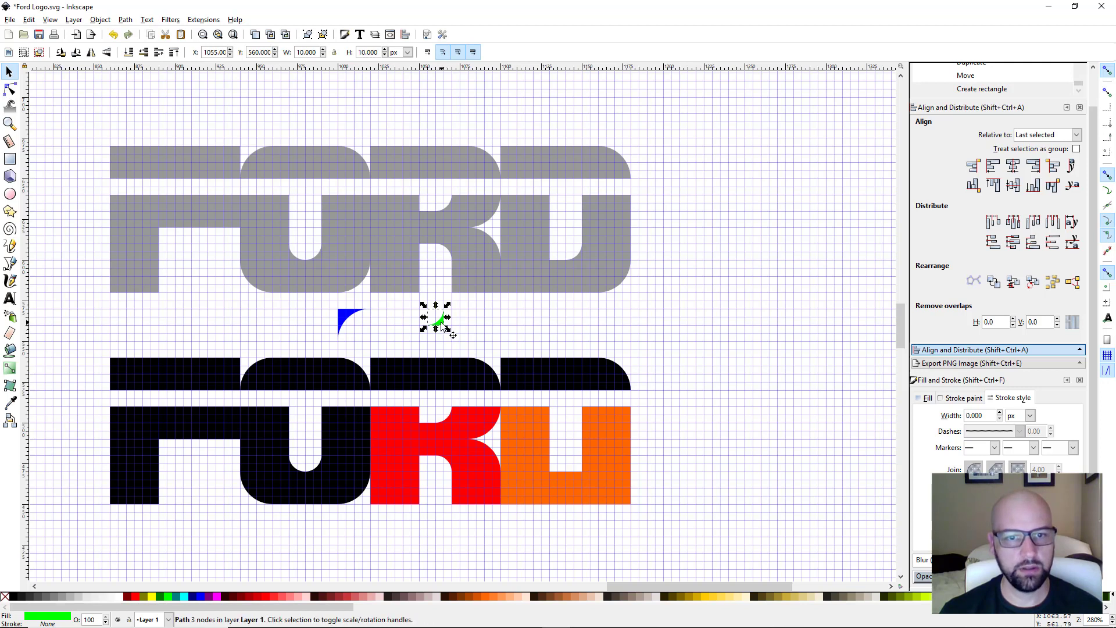
{"action": "left_click_drag", "start_coordinate": [442, 326], "coordinate": [583, 473]}
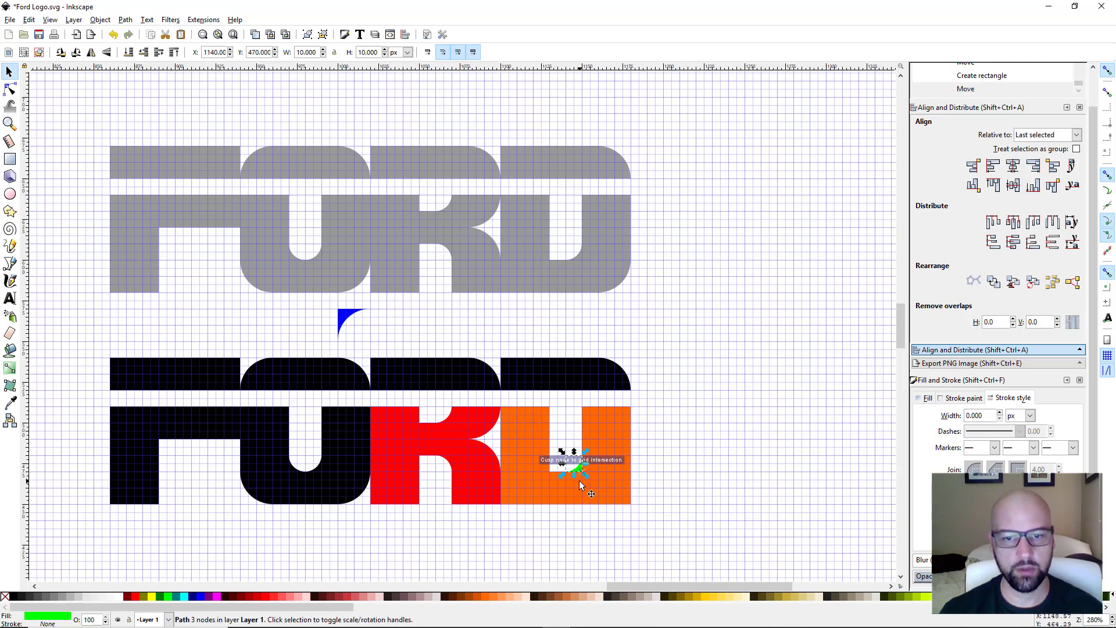
{"action": "left_click", "coordinate": [579, 492], "text": "shift"}
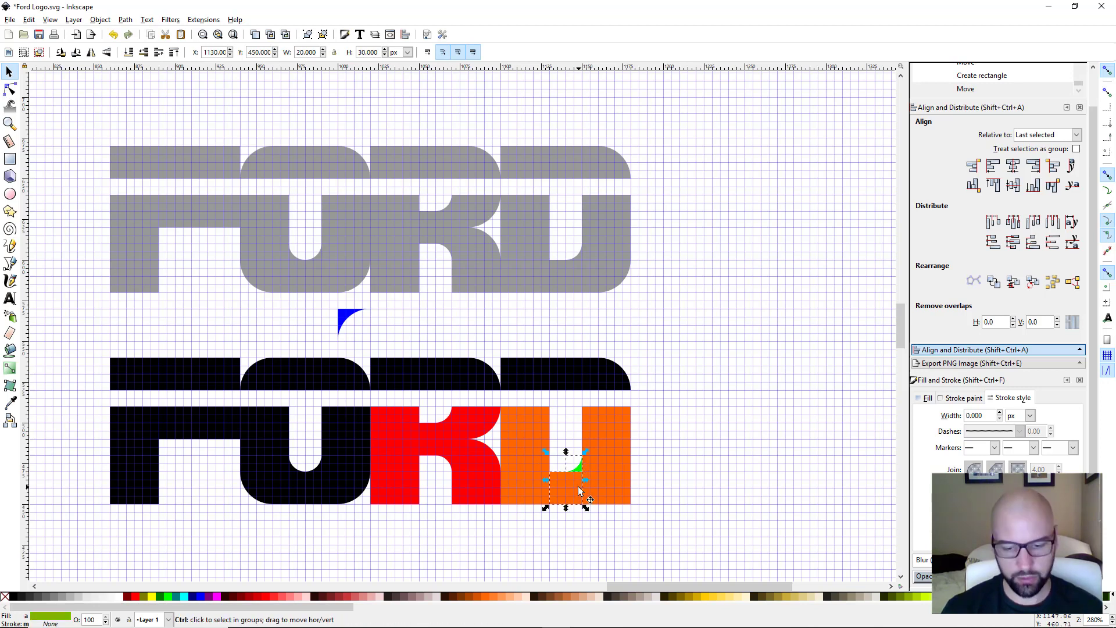
{"action": "key", "text": "ctrl+plus"}
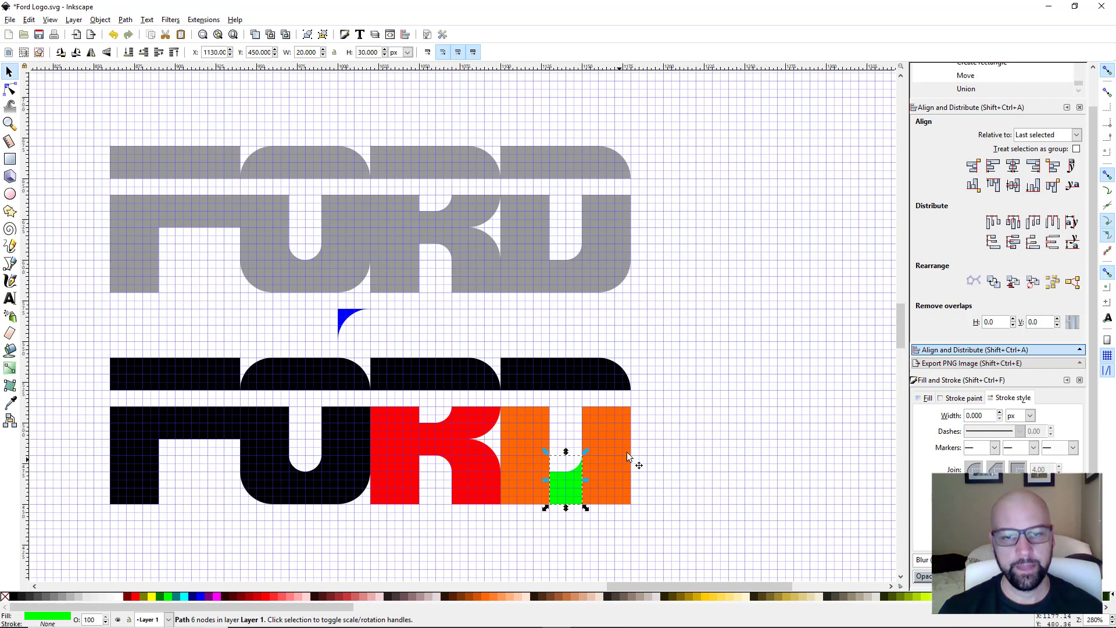
{"action": "left_click", "coordinate": [529, 476], "text": "shift"}
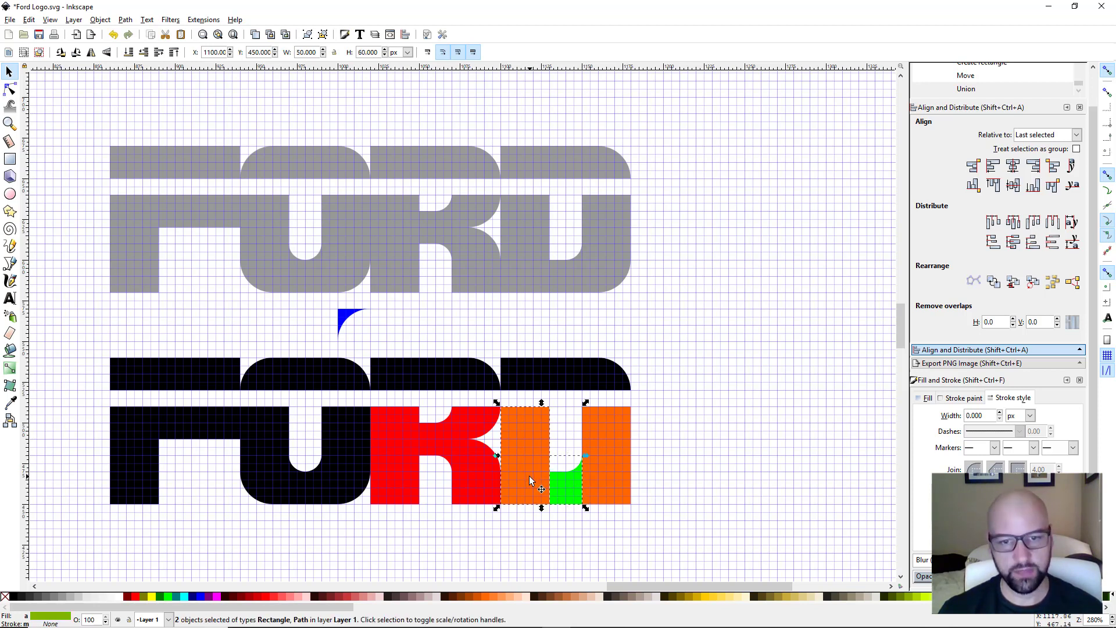
{"action": "left_click", "coordinate": [612, 468], "text": "shift"}
{"action": "key", "text": "ctrl+plus"}
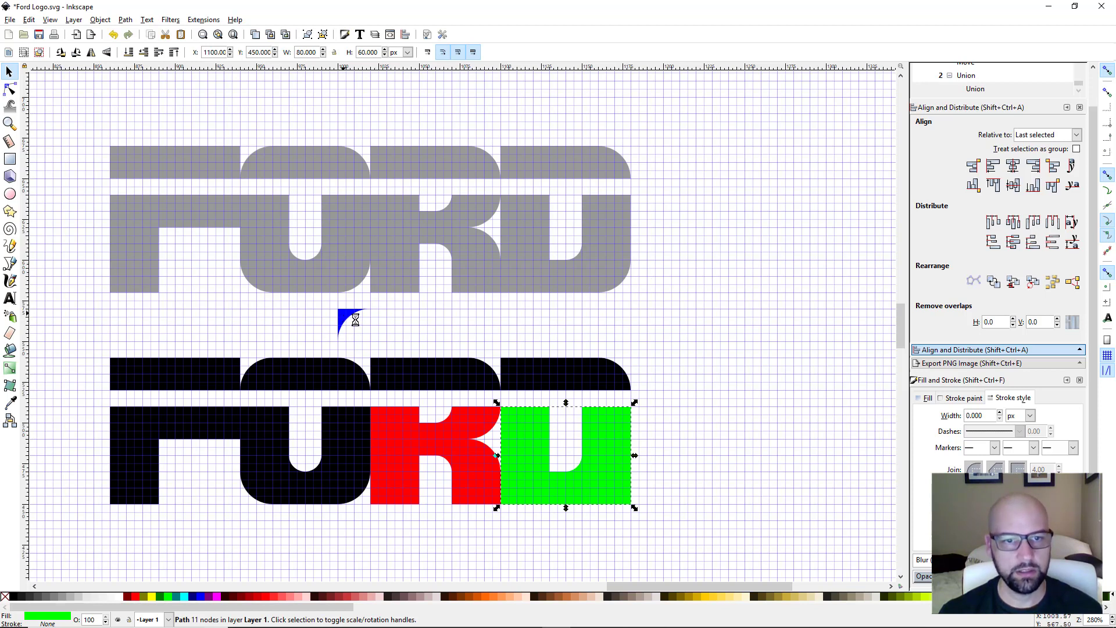
- Round the D's lower-right corner by subtracting the blue corner piece, flipped vertically and horizontally and raised to the top
{"action": "left_click_drag", "start_coordinate": [344, 317], "coordinate": [673, 485]}
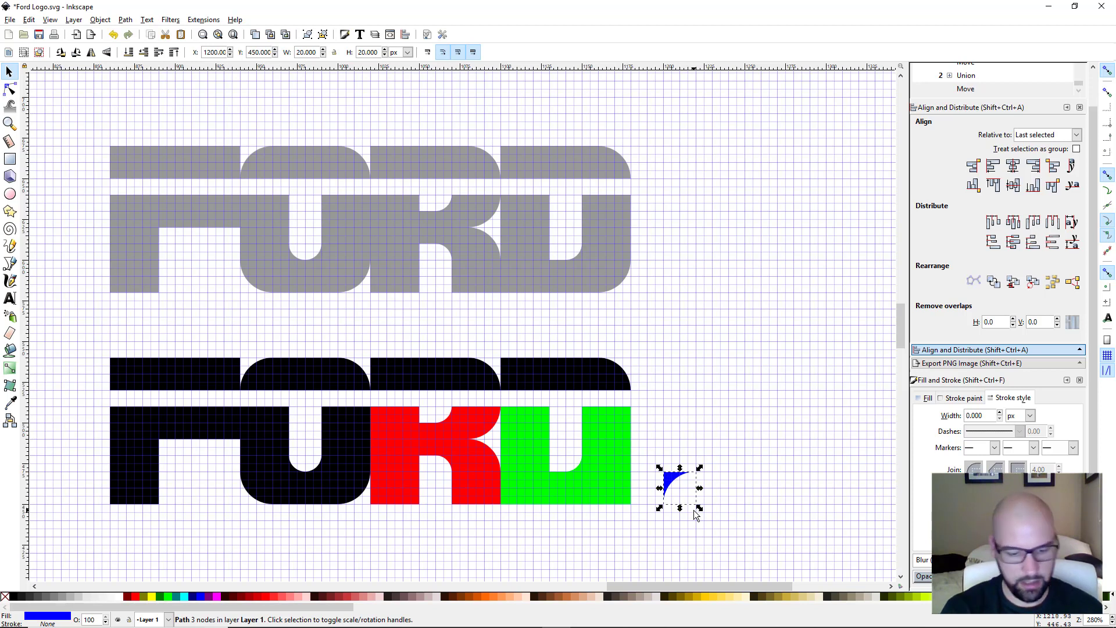
{"action": "key", "text": "v"}
{"action": "key", "text": "h"}
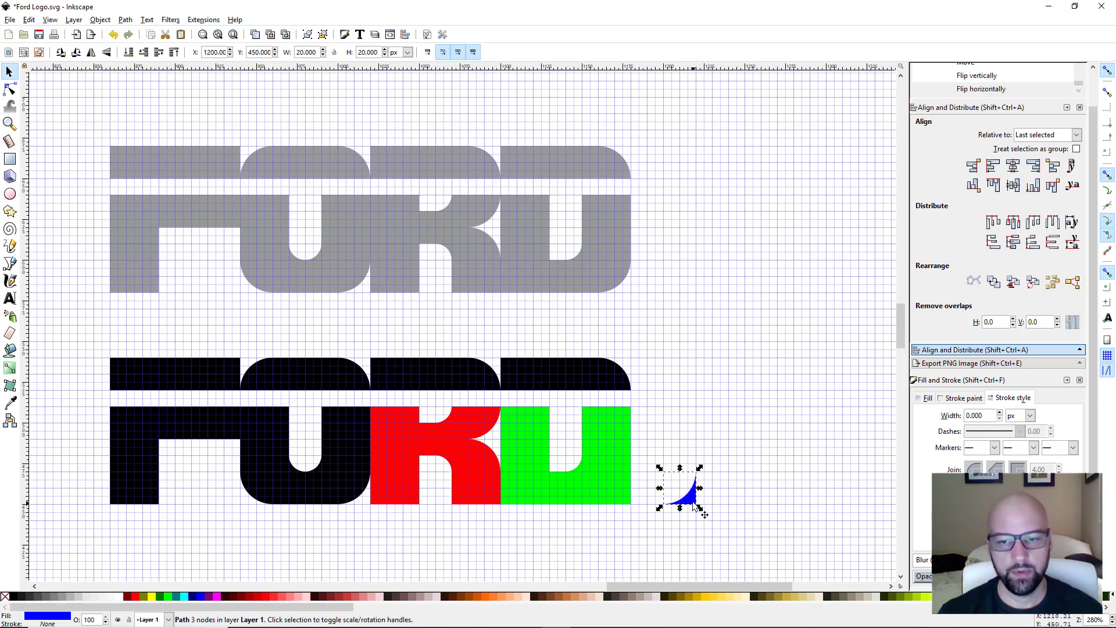
{"action": "left_click_drag", "start_coordinate": [694, 503], "coordinate": [614, 507]}
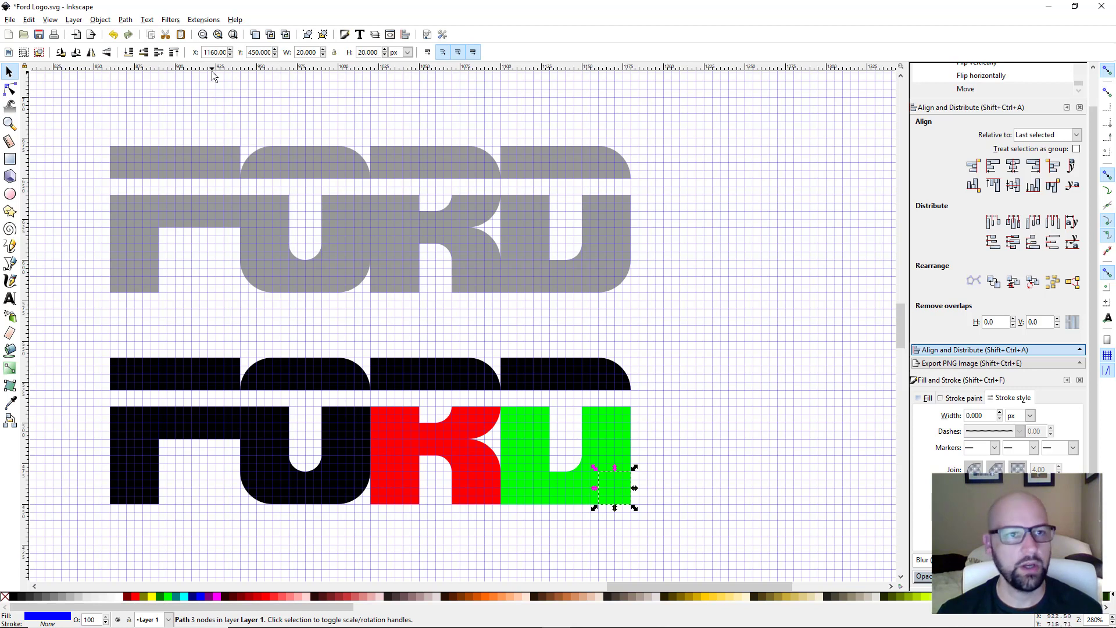
{"action": "left_click", "coordinate": [176, 54]}
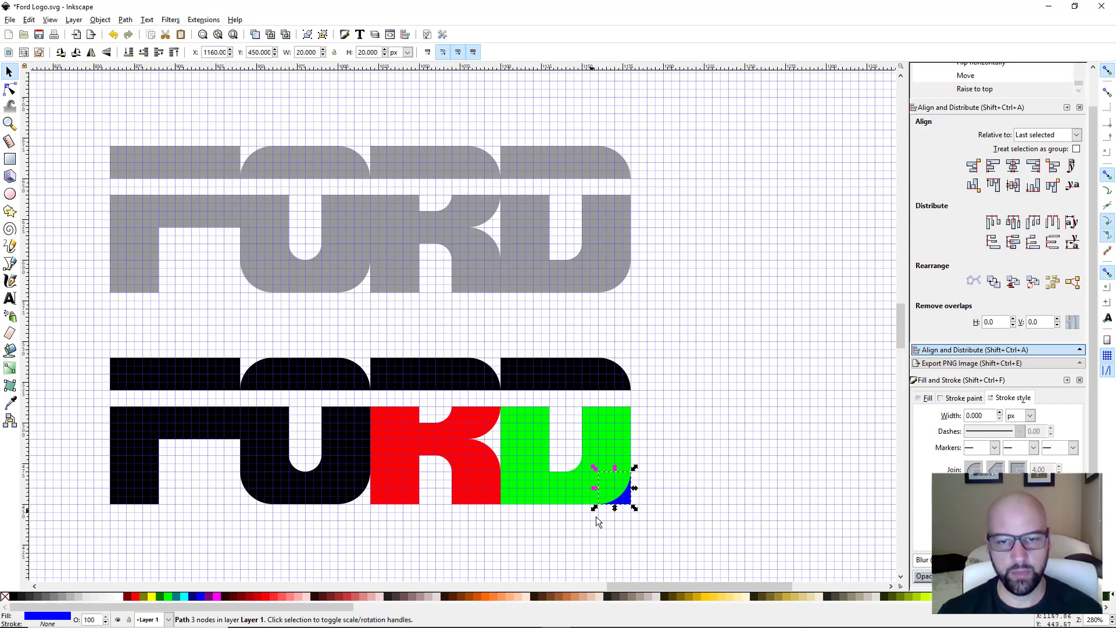
{"action": "left_click", "coordinate": [579, 488], "text": "shift"}
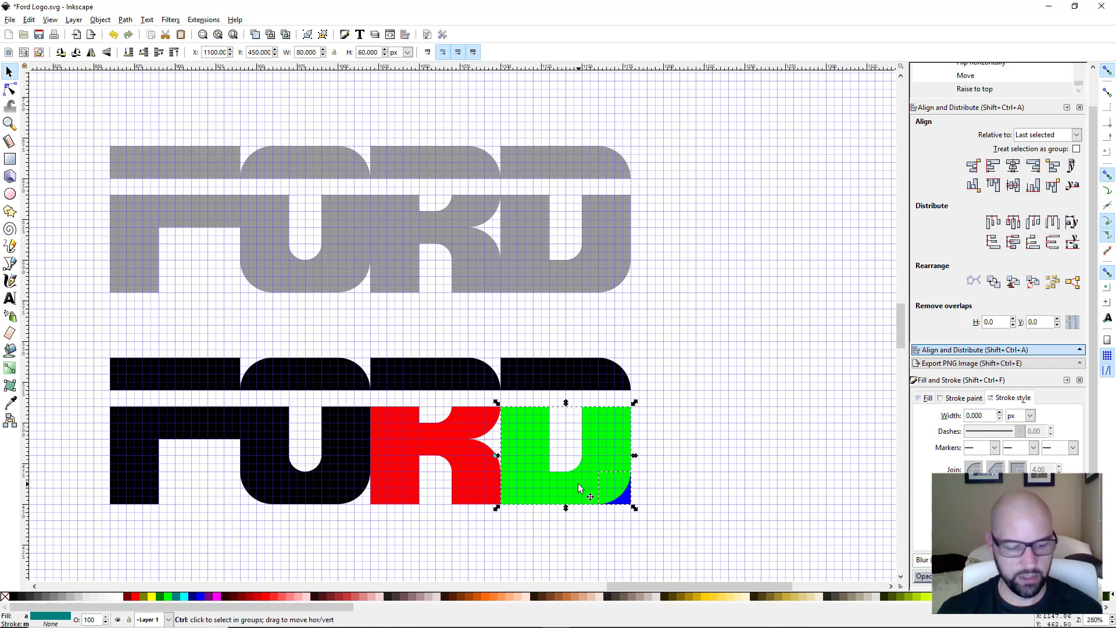
{"action": "key", "text": "ctrl+minus"}
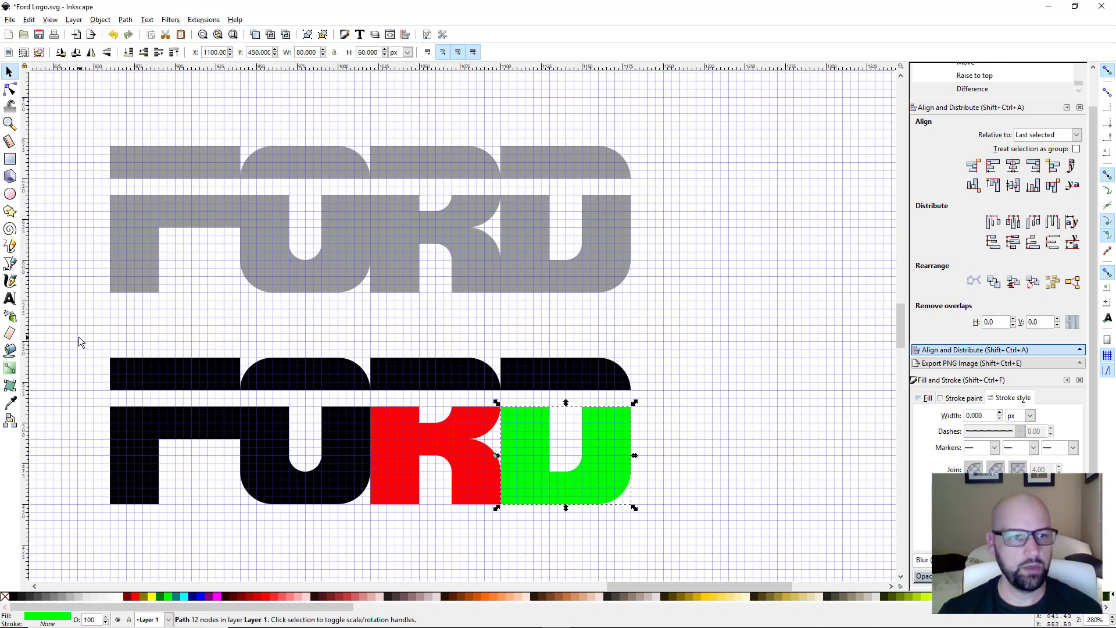
- Fill all the pieces of the lower FORD lettering with black and unite them into a single path
{"action": "left_click_drag", "start_coordinate": [71, 331], "coordinate": [687, 535]}
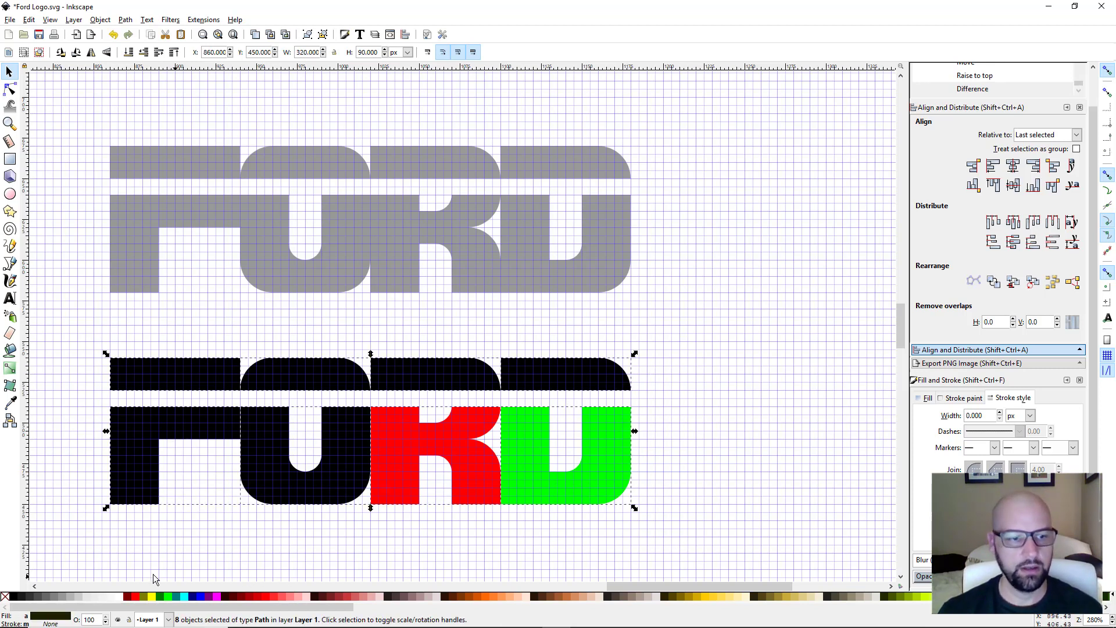
{"action": "left_click", "coordinate": [12, 597]}
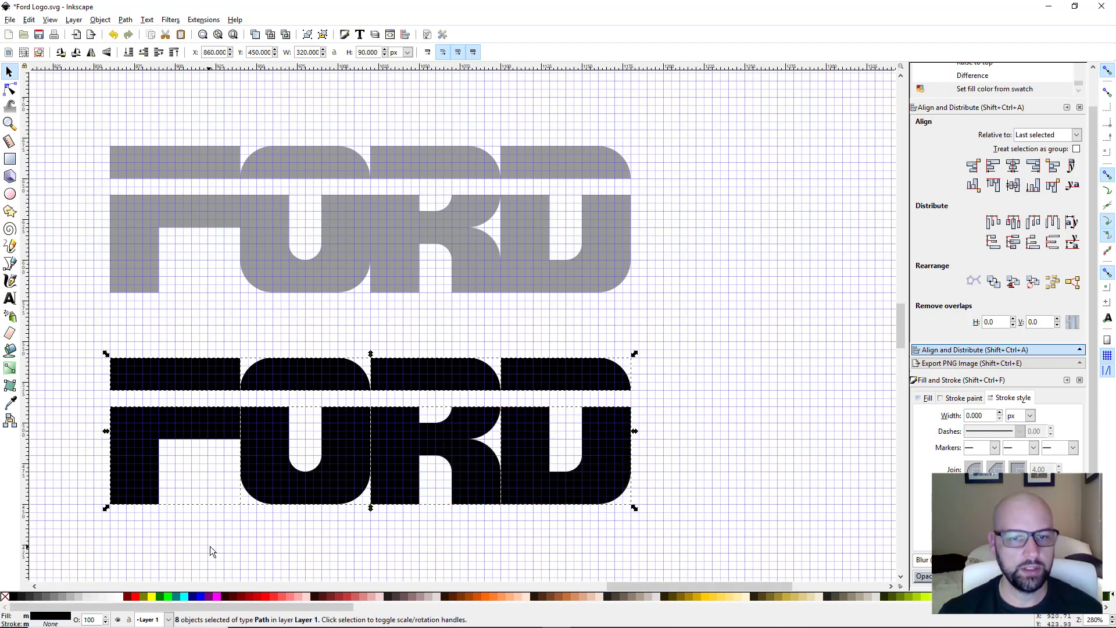
{"action": "scroll", "coordinate": [278, 532], "scroll_direction": "down", "scroll_amount": 2}
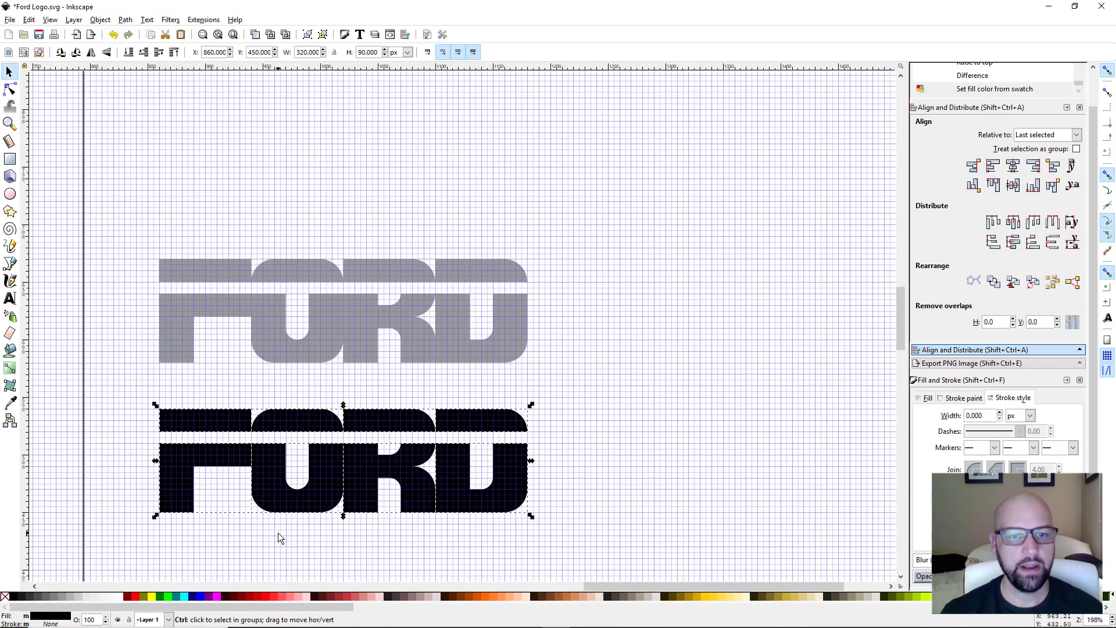
{"action": "left_click_drag", "start_coordinate": [278, 533], "coordinate": [534, 432]}
{"action": "left_click_drag", "start_coordinate": [309, 453], "coordinate": [453, 403]}
{"action": "left_click_drag", "start_coordinate": [478, 439], "coordinate": [499, 422]}
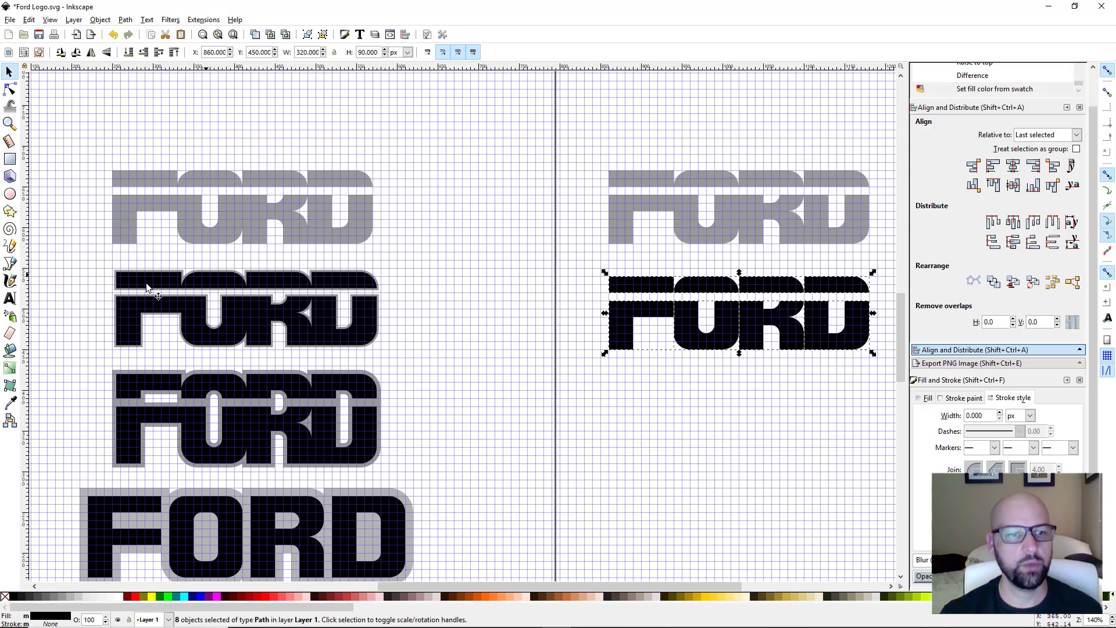
{"action": "left_click_drag", "start_coordinate": [715, 399], "coordinate": [524, 439]}
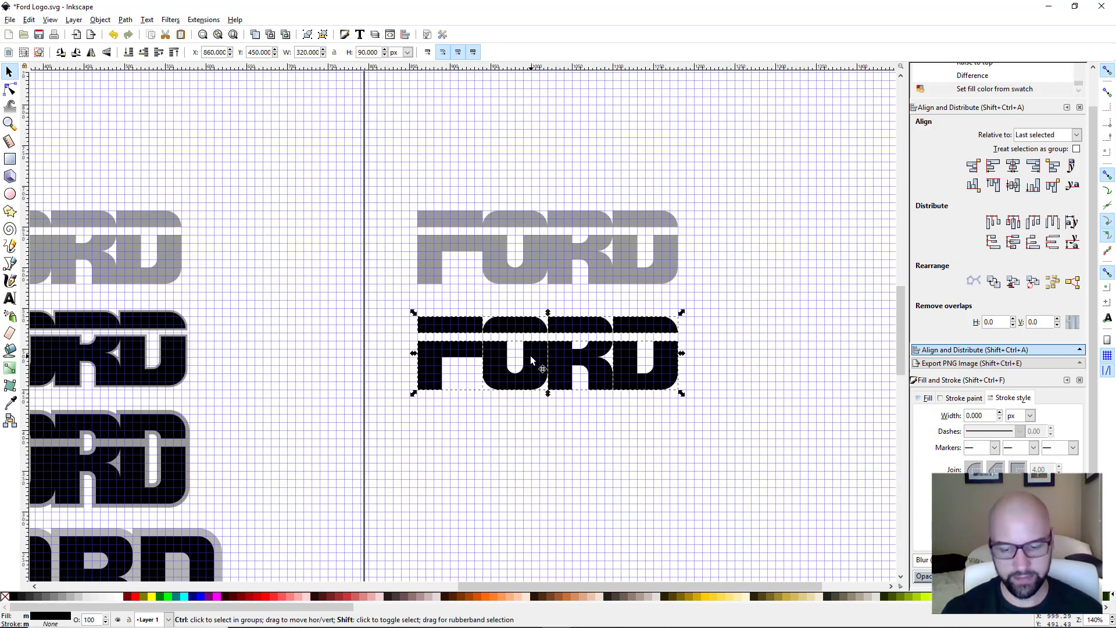
{"action": "key", "text": "ctrl+plus"}
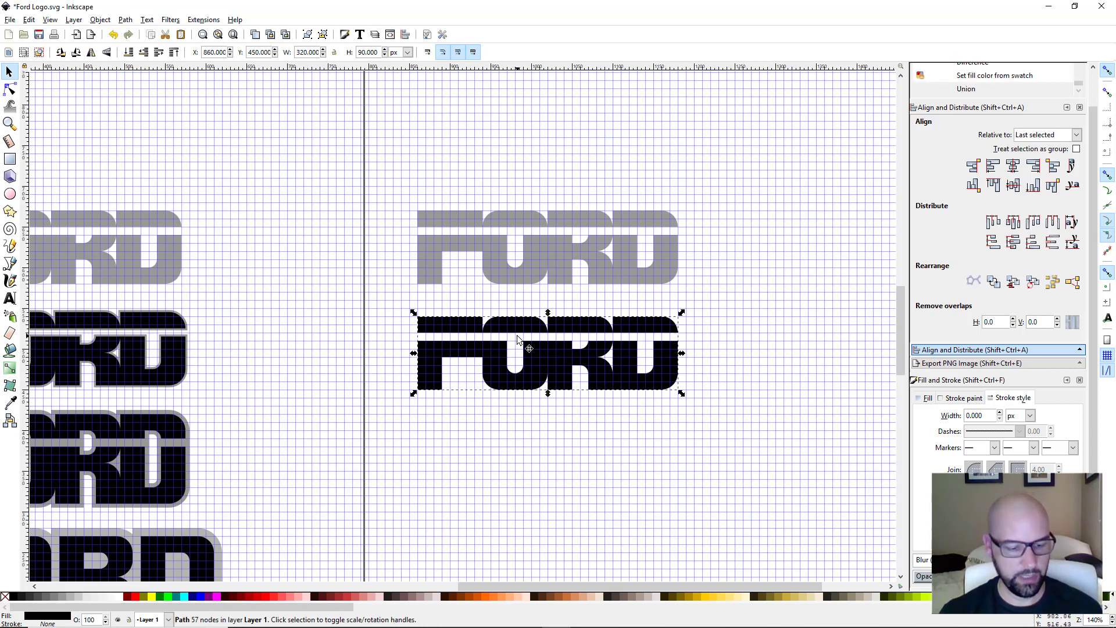
- Duplicate the united black FORD path and give the copy a 40% gray stroke
{"action": "key", "text": "ctrl"}
{"action": "key", "text": "ctrl+d"}
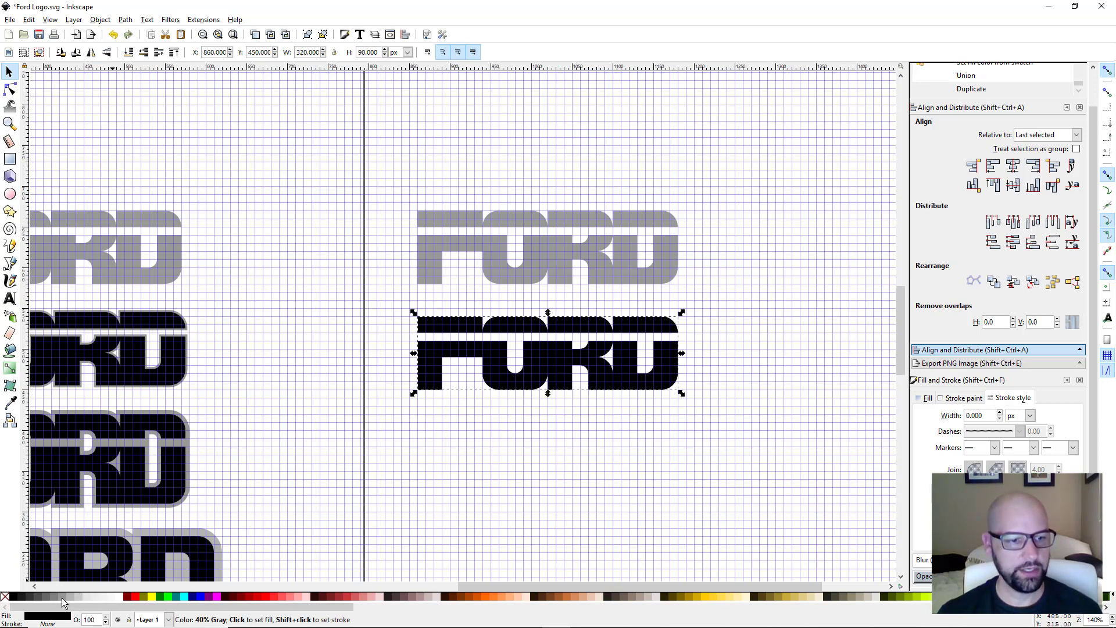
{"action": "key", "text": "shift"}
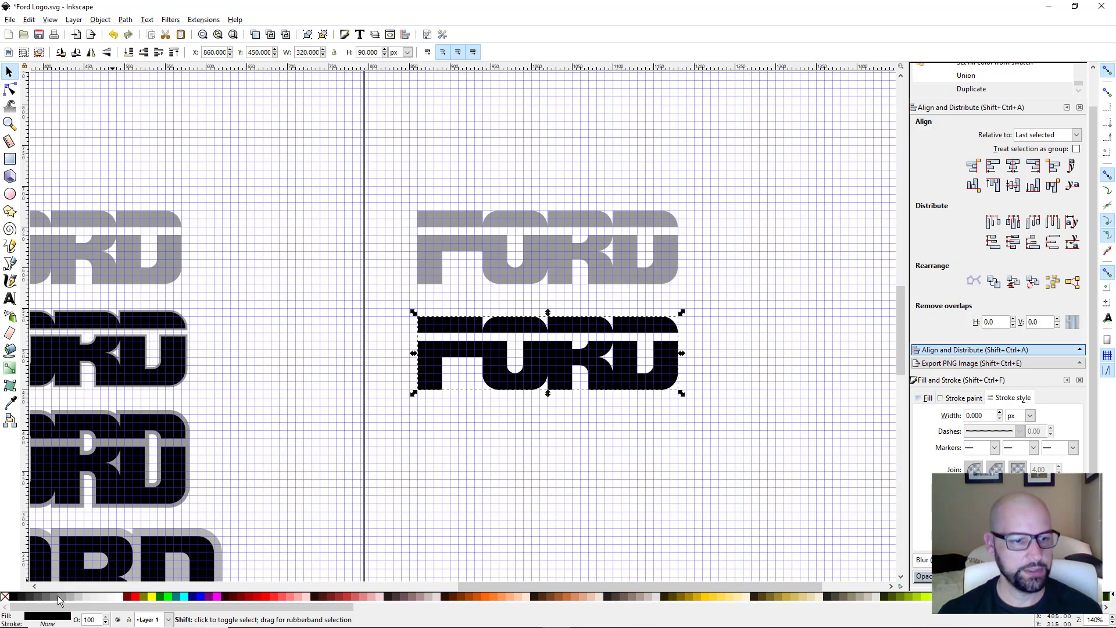
{"action": "left_click", "coordinate": [61, 595], "text": "shift"}
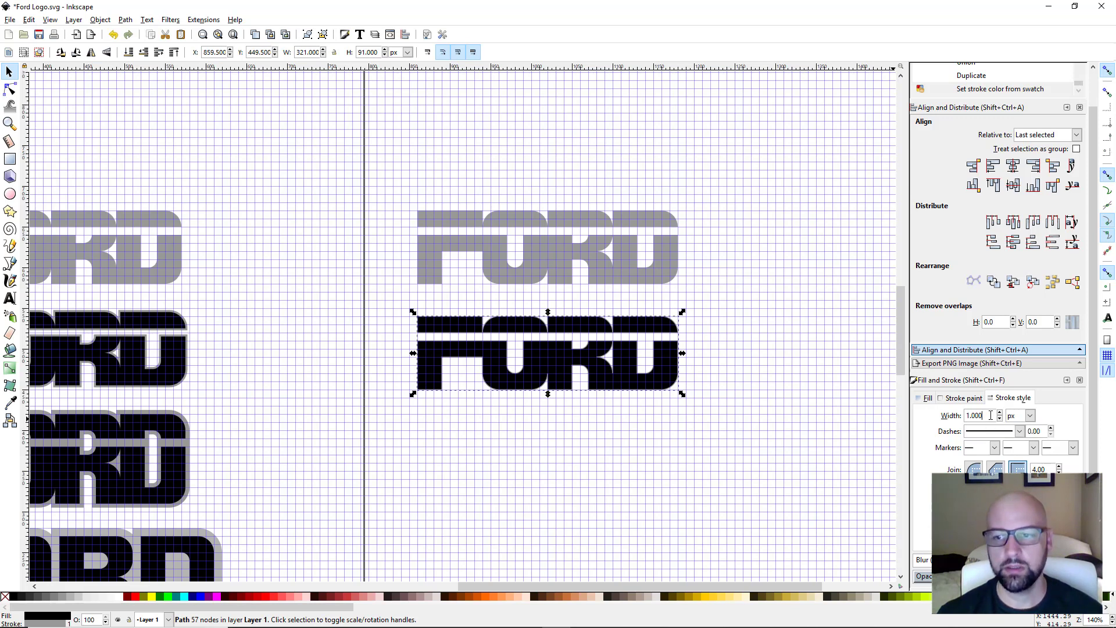
- Try a 5 px stroke width on the gray-outlined FORD duplicate
{"action": "left_click_drag", "start_coordinate": [989, 415], "coordinate": [940, 415]}
{"action": "type", "text": "5"}
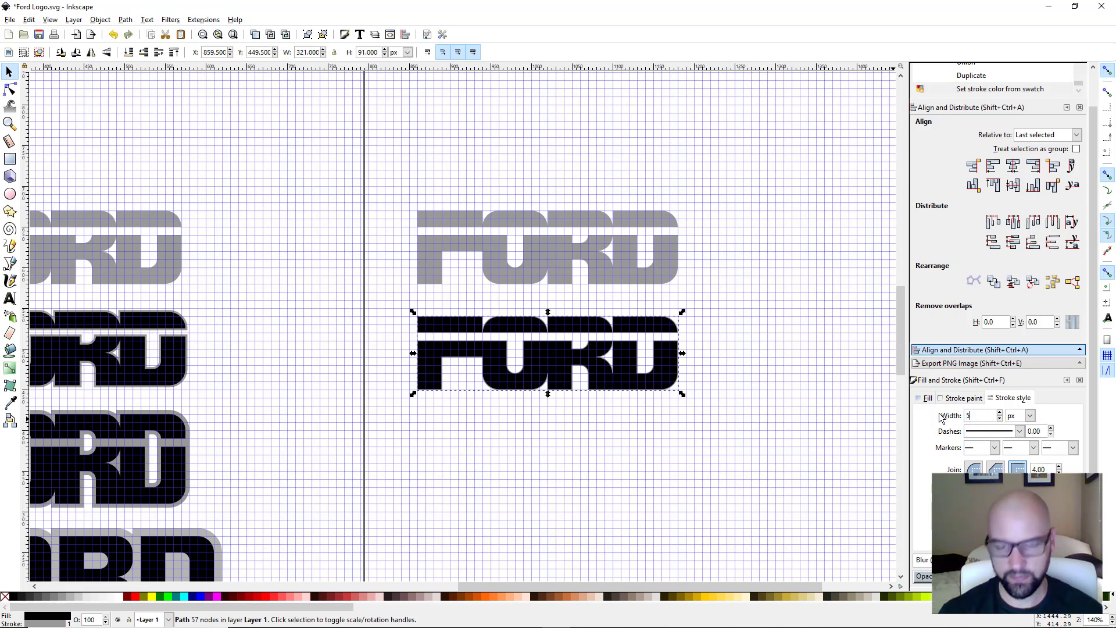
{"action": "key", "text": "Return"}
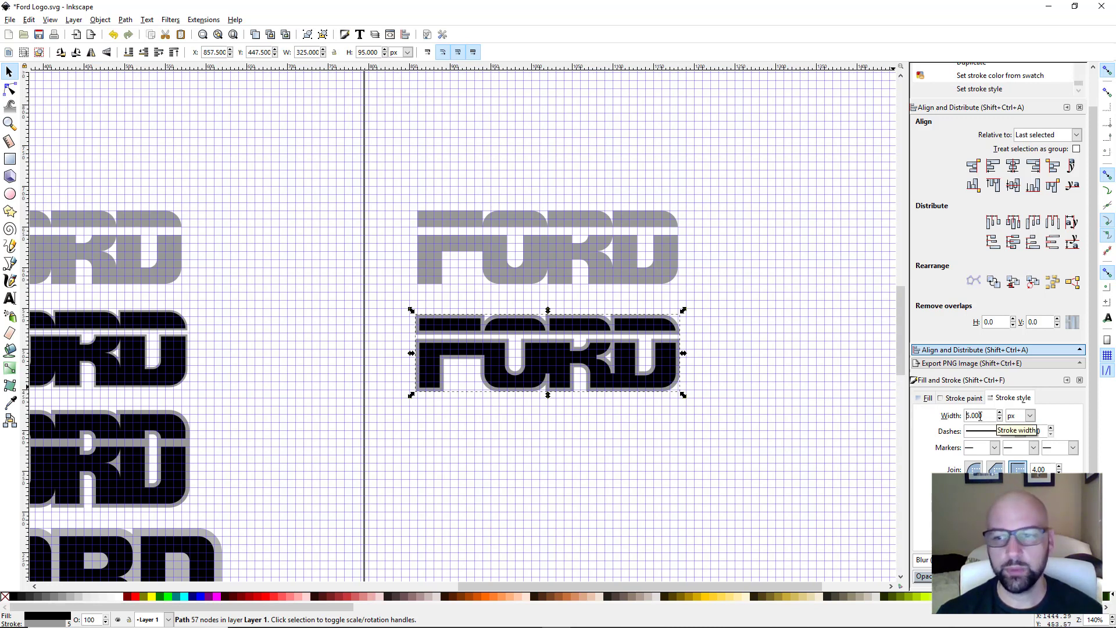
- Set the FORD duplicate's stroke width to 3 px and lower the duplicate to the bottom, behind the original lettering
{"action": "double_click", "coordinate": [990, 414]}
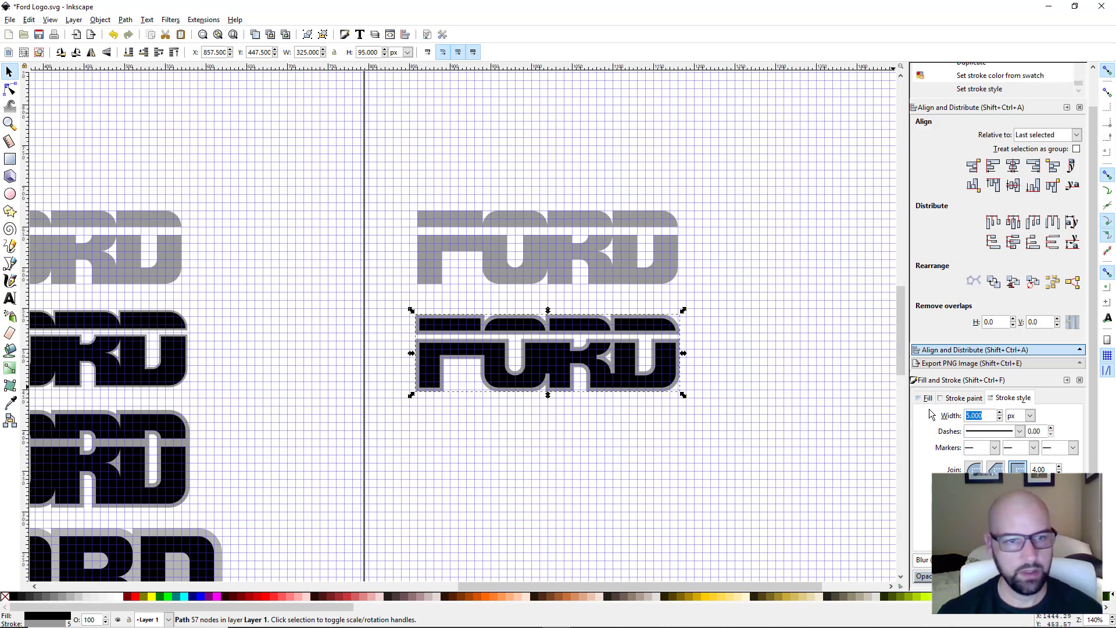
{"action": "type", "text": "3"}
{"action": "key", "text": "Return"}
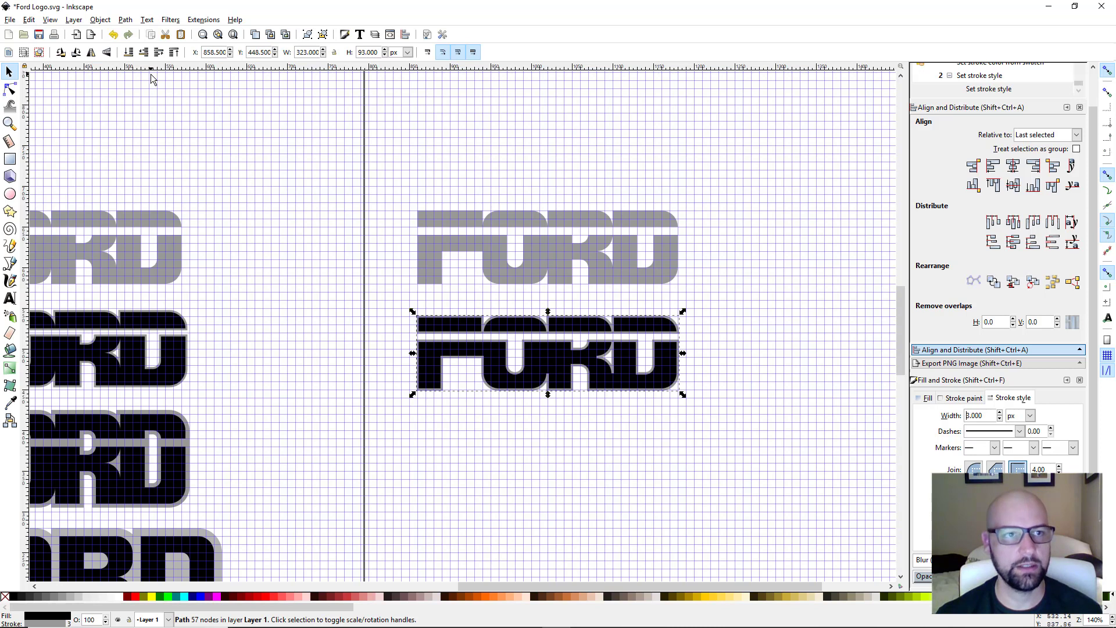
{"action": "left_click", "coordinate": [128, 53]}
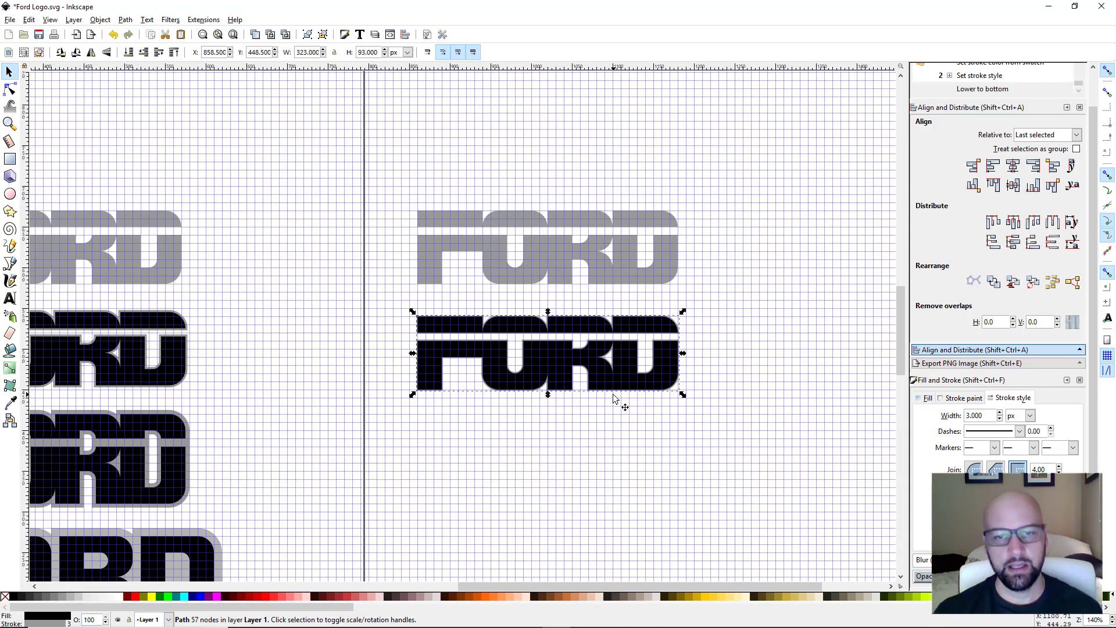
{"action": "scroll", "coordinate": [635, 399], "scroll_direction": "up", "scroll_amount": 1}
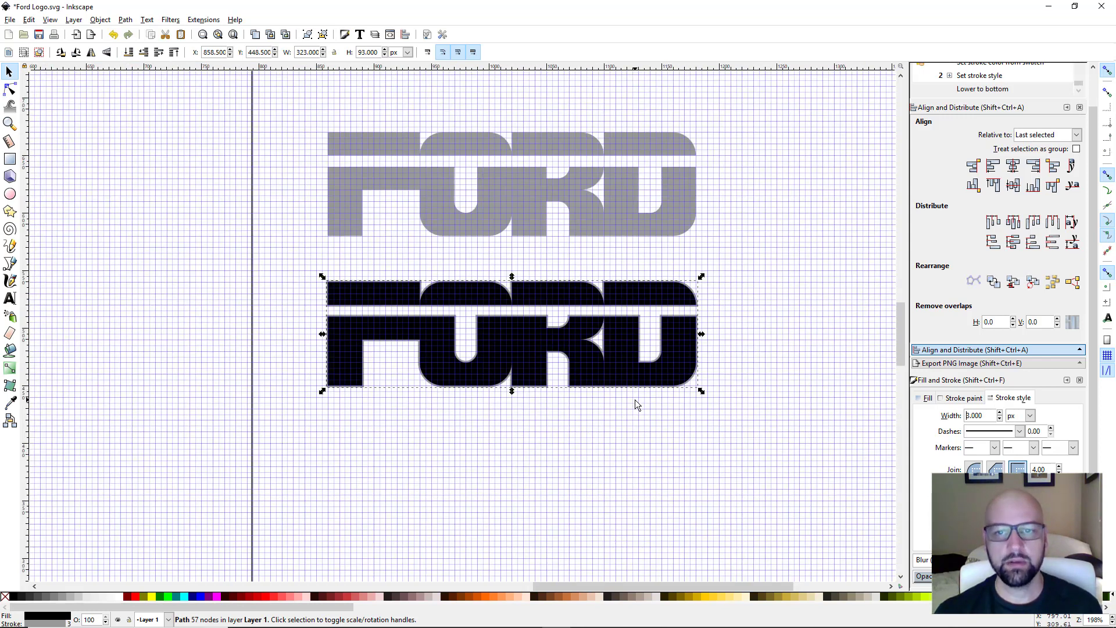
- Set the stroke width of the gray-outlined FORD copy behind the black lettering to 5 px
{"action": "double_click", "coordinate": [992, 415]}
{"action": "type", "text": "5"}
{"action": "key", "text": "Return"}
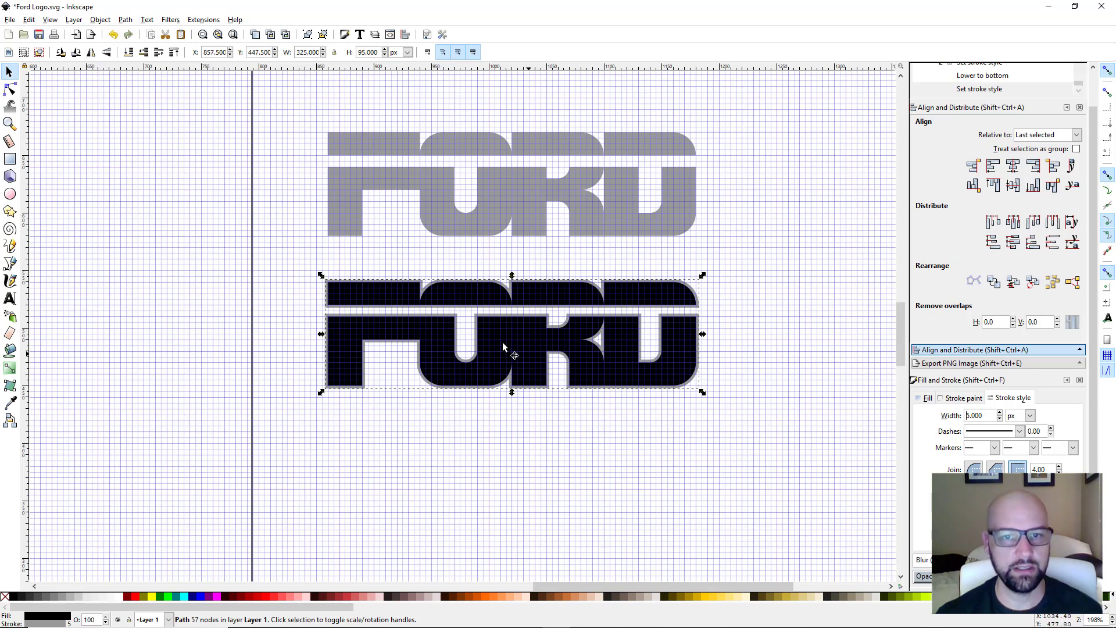
- Remove both defined rectangular grids from the document properties and deselect the FORD outline copy
{"action": "left_click", "coordinate": [10, 21]}
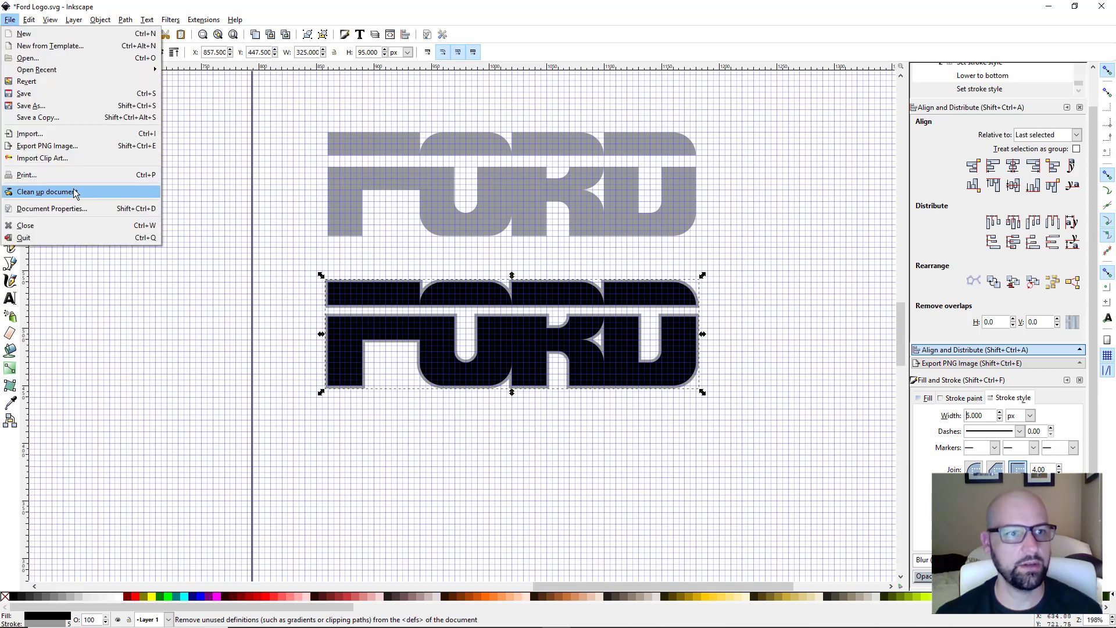
{"action": "left_click", "coordinate": [65, 209]}
{"action": "left_click_drag", "start_coordinate": [1075, 68], "coordinate": [762, 87]}
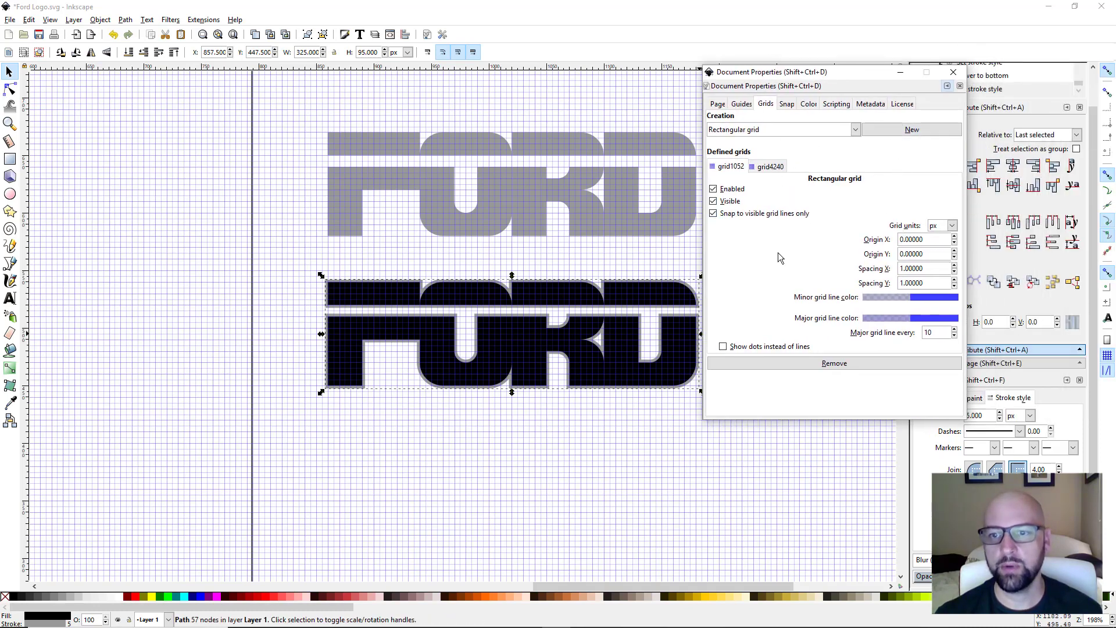
{"action": "left_click", "coordinate": [845, 366]}
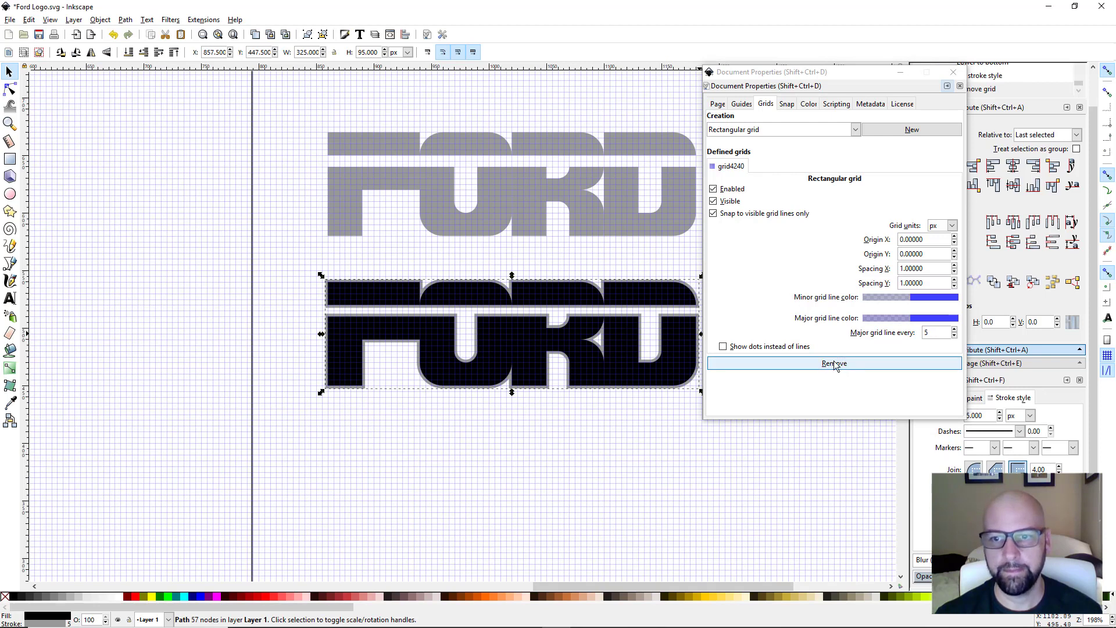
{"action": "left_click", "coordinate": [834, 363]}
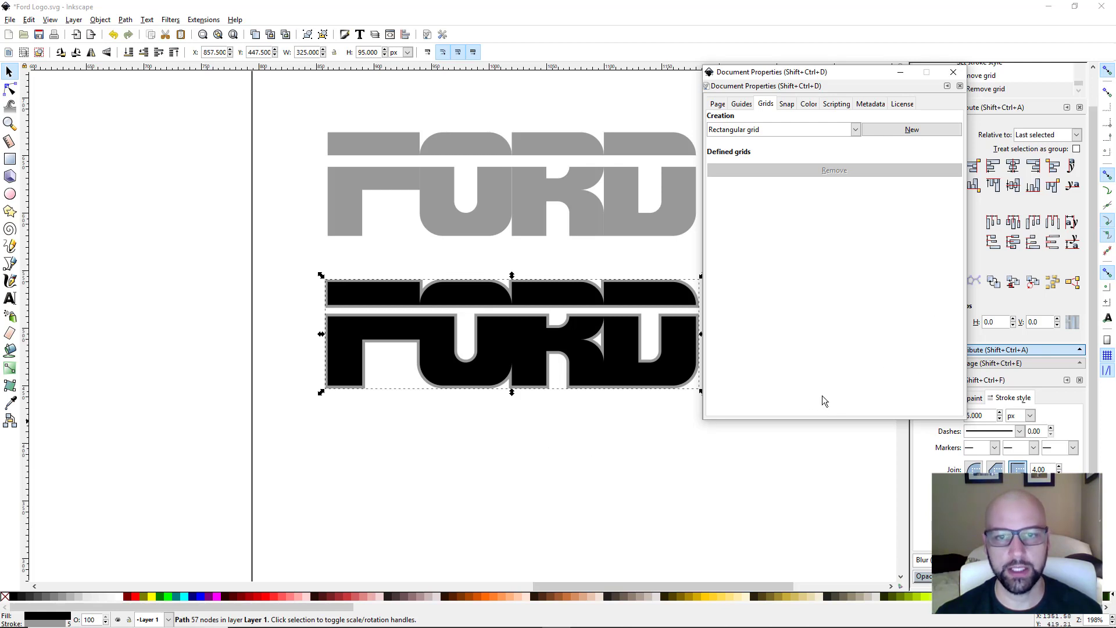
{"action": "left_click", "coordinate": [953, 72]}
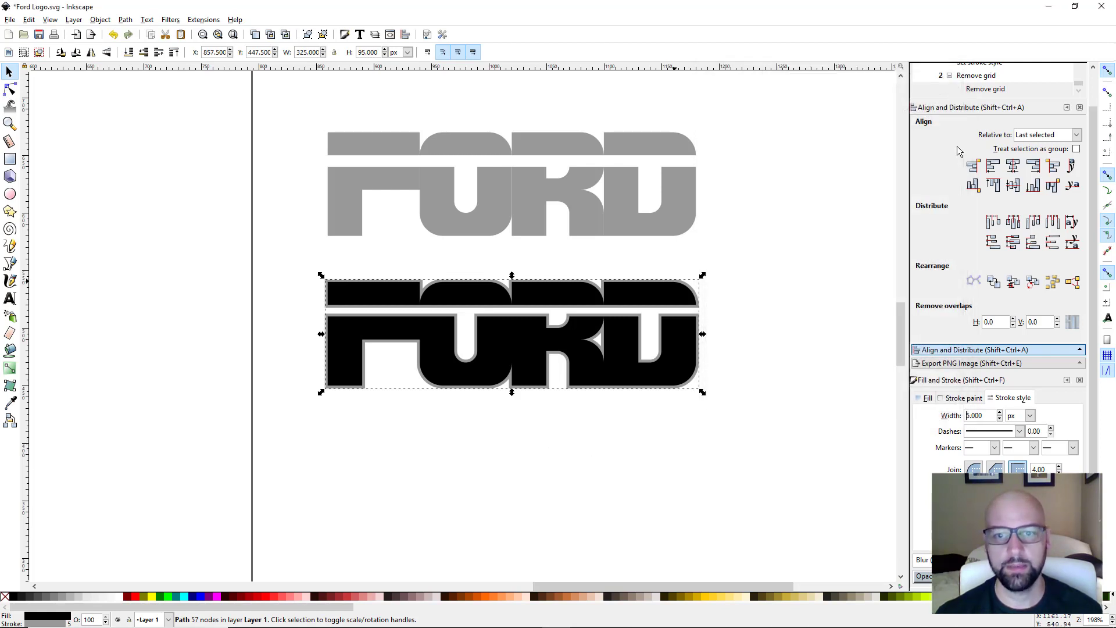
{"action": "left_click", "coordinate": [547, 441]}
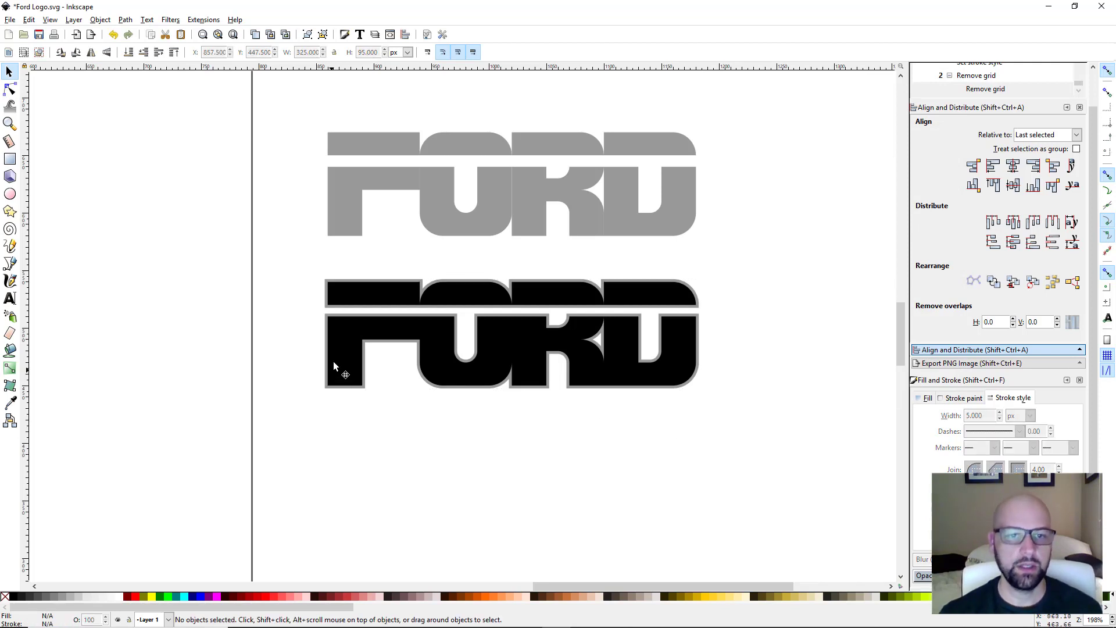